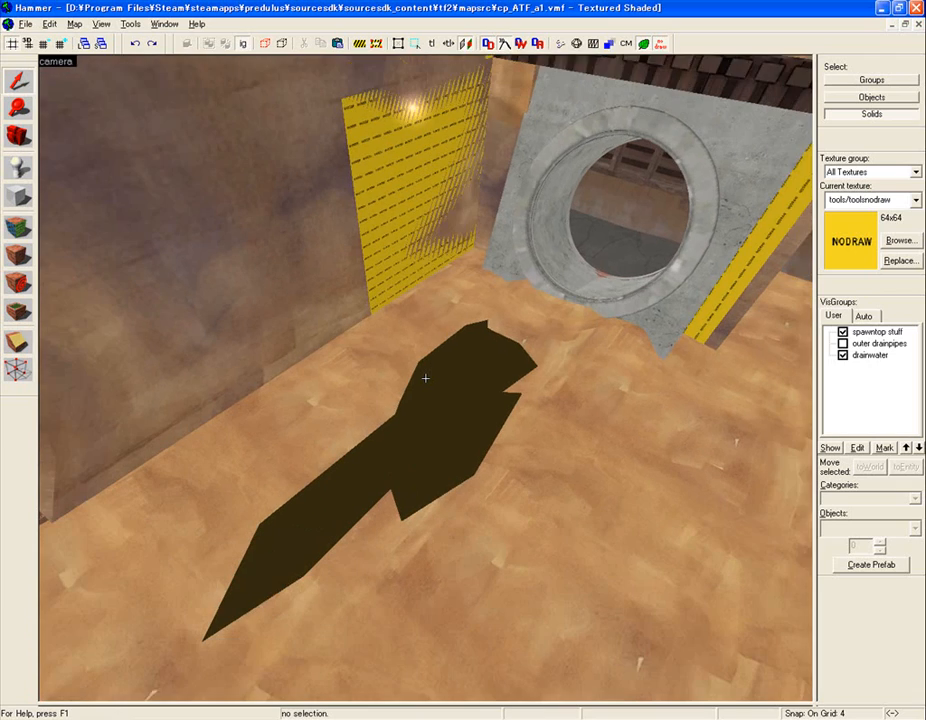
Step: Select the ground displacement by the drainpipes and examine the outlines of the water puddles in it from several angles
{"action": "left_click", "coordinate": [389, 401]}
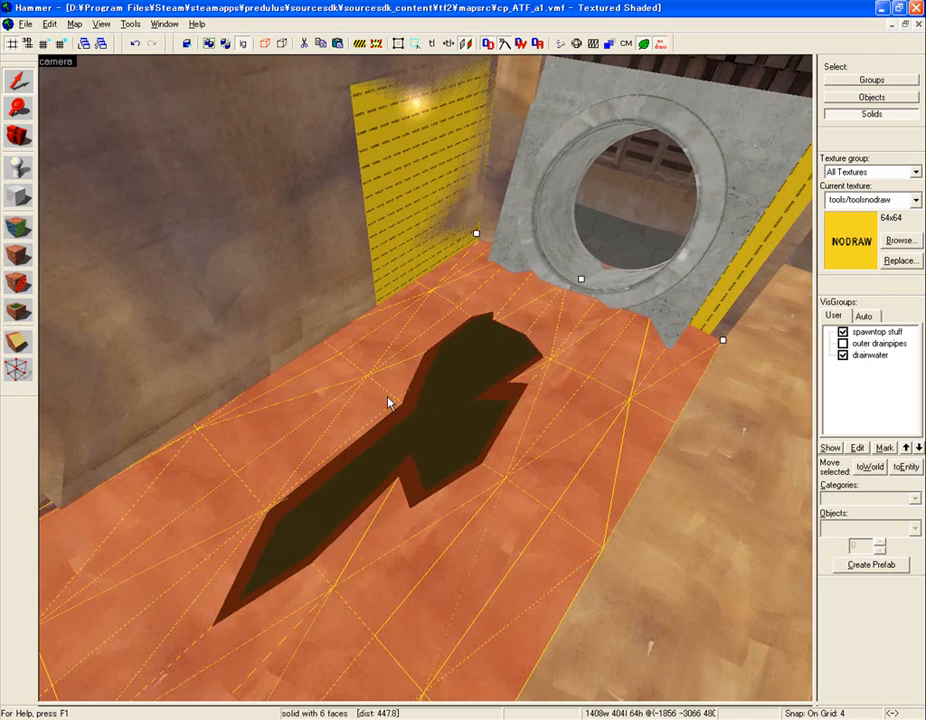
{"action": "key", "text": "z"}
{"action": "key", "text": "w"}
{"action": "key", "text": "w"}
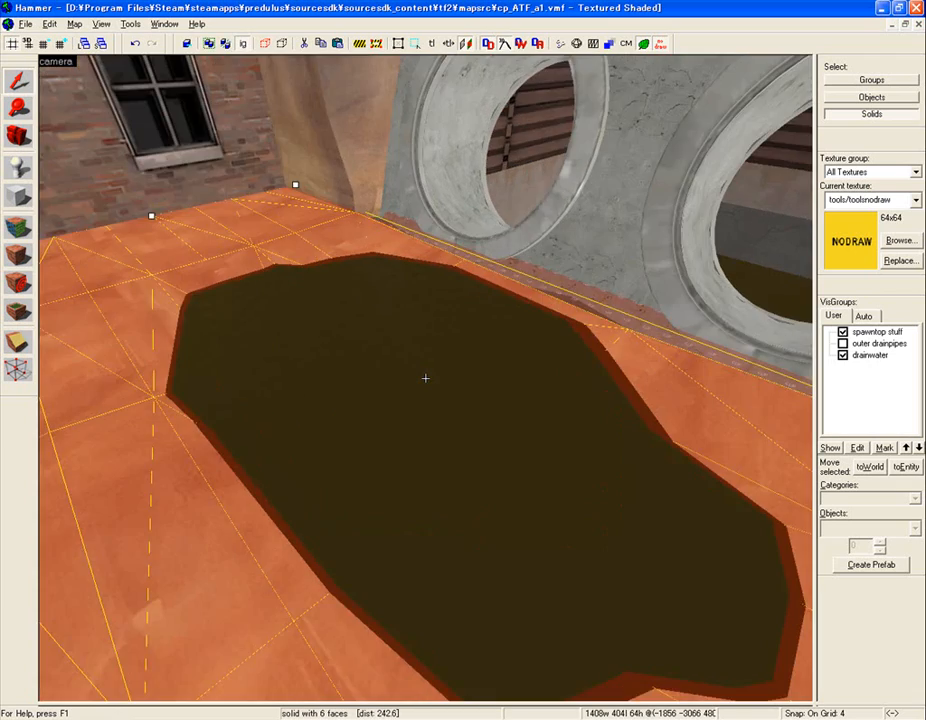
{"action": "key", "text": "s"}
{"action": "key", "text": "w"}
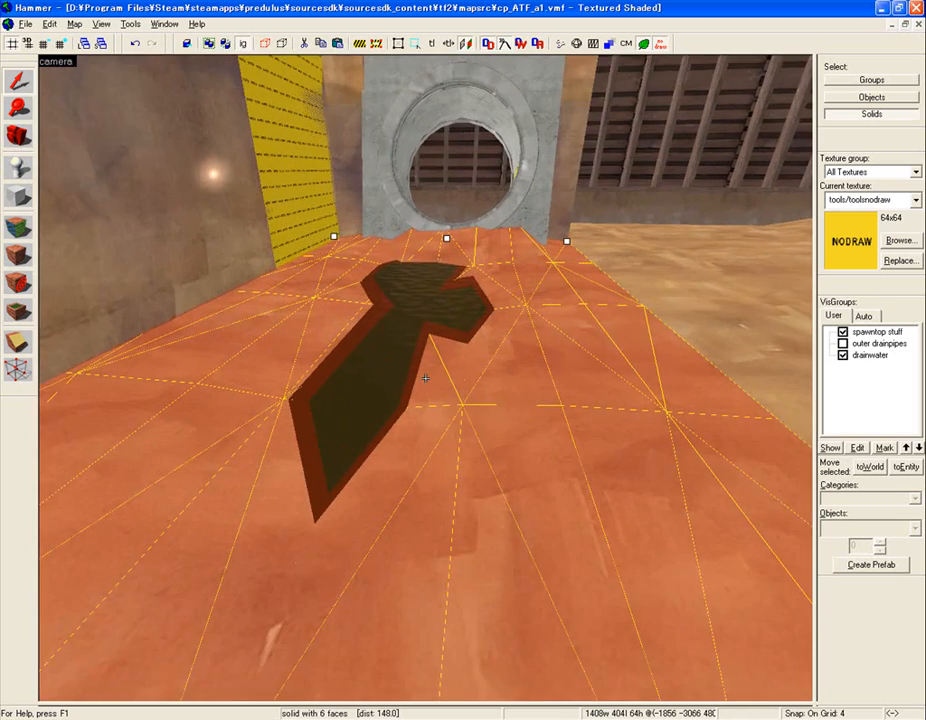
{"action": "key", "text": "w"}
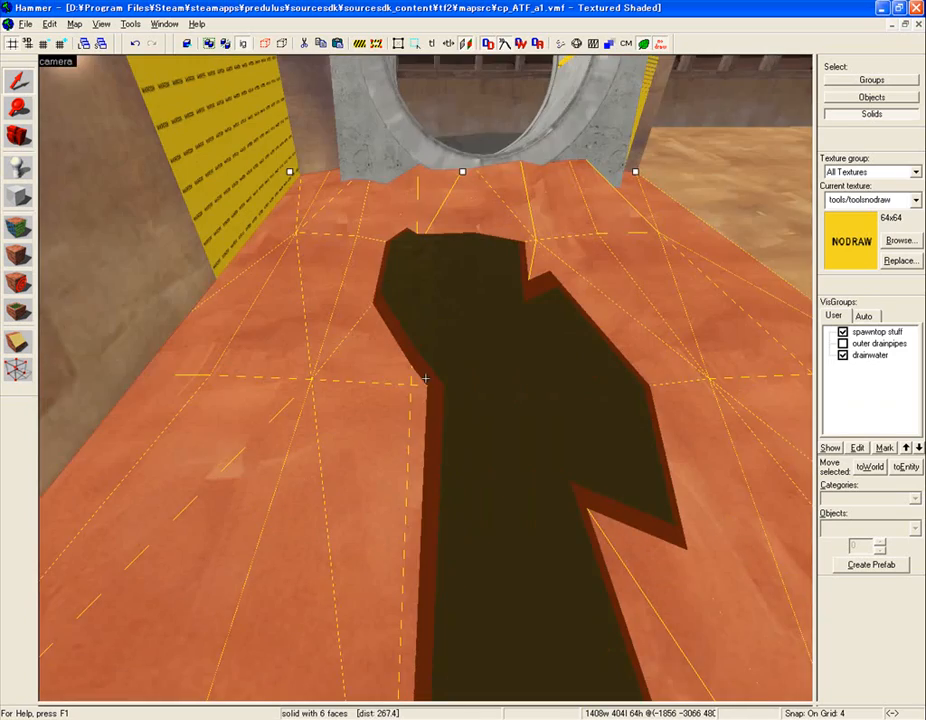
{"action": "key", "text": "a"}
{"action": "key", "text": "d"}
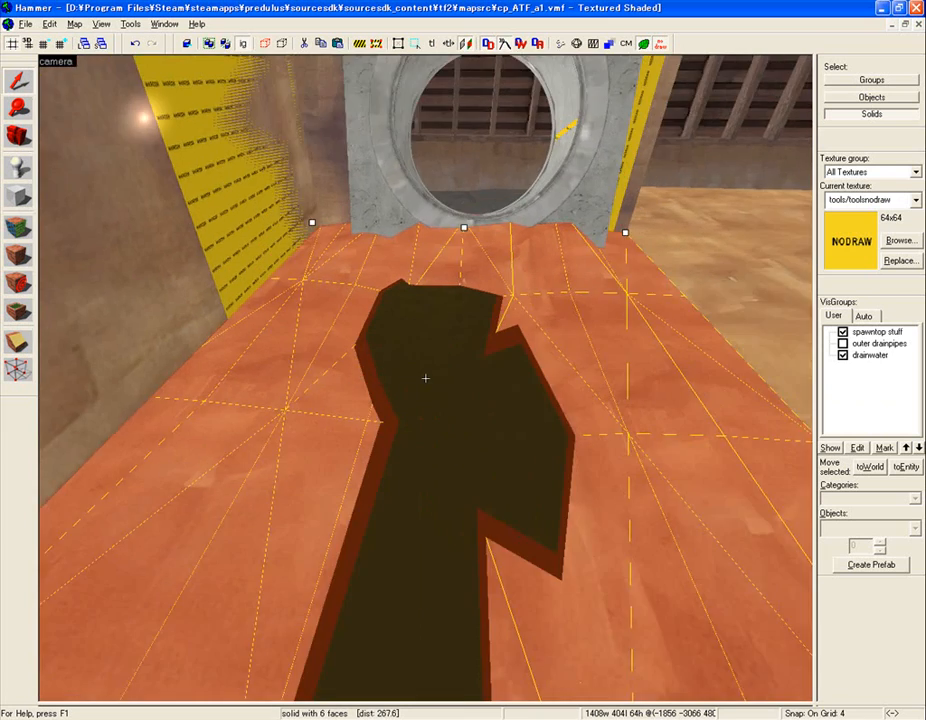
{"action": "key", "text": "s"}
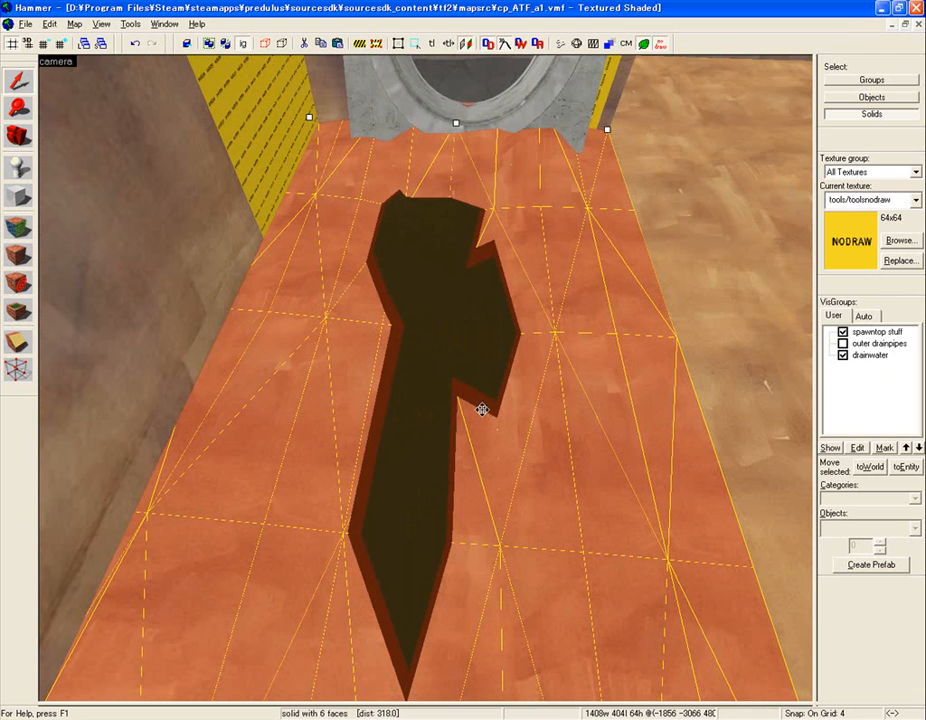
{"action": "key", "text": "shift+a"}
{"action": "key", "text": "z"}
{"action": "key", "text": "w"}
{"action": "key", "text": "s"}
{"action": "key", "text": "z"}
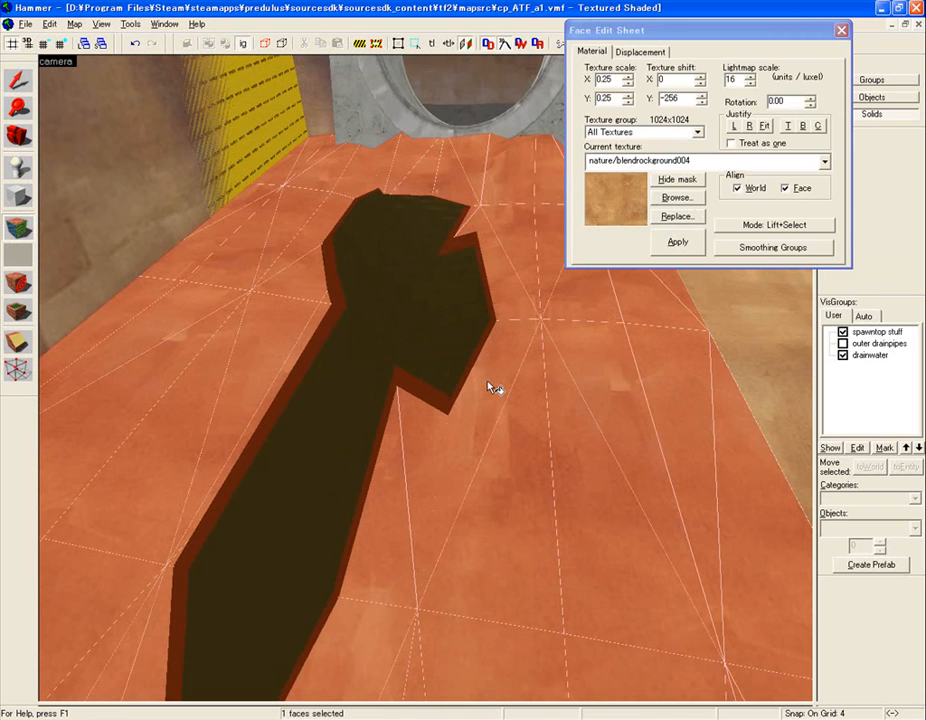
{"action": "left_click", "coordinate": [843, 31]}
Step: Select the two neighbouring ground displacement faces for face editing and start painting their geometry
{"action": "key", "text": "shift+a"}
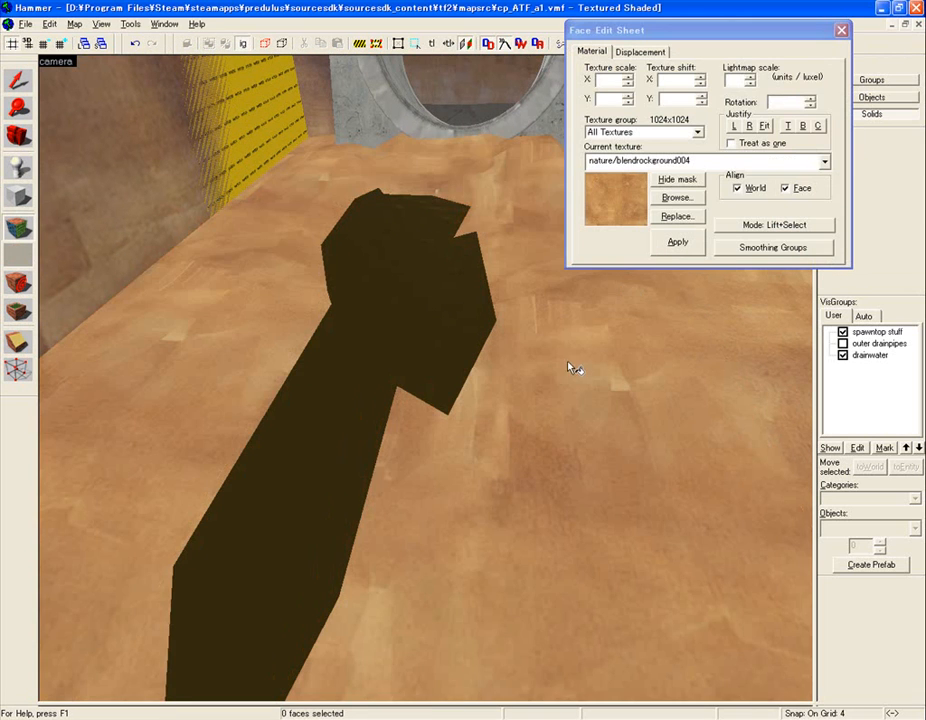
{"action": "left_click", "coordinate": [588, 360]}
{"action": "left_click", "coordinate": [792, 362], "text": "ctrl"}
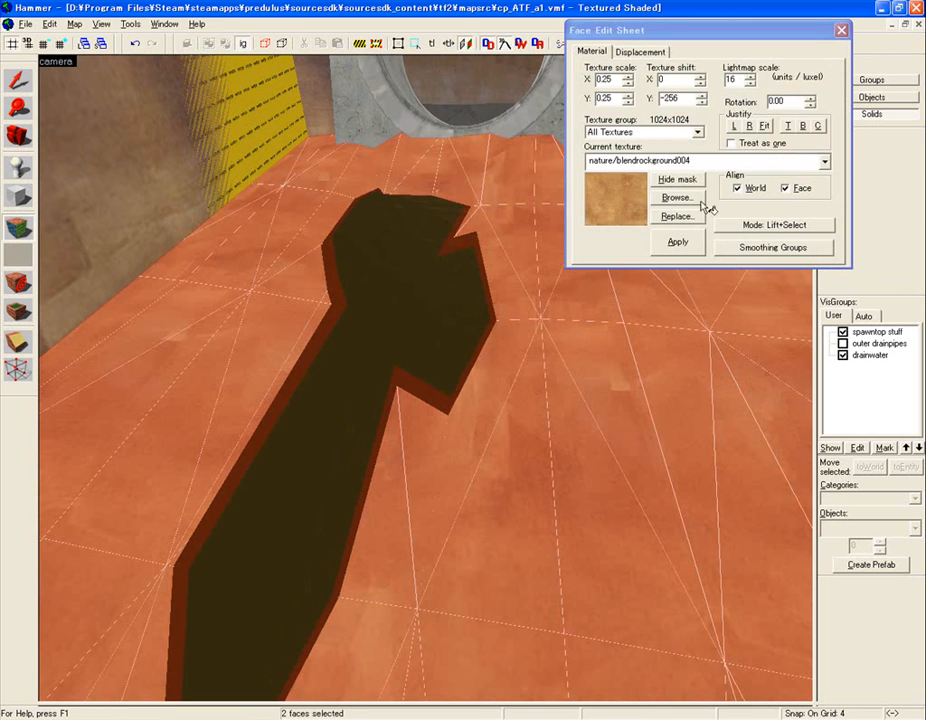
{"action": "left_click", "coordinate": [662, 51]}
{"action": "left_click", "coordinate": [655, 90]}
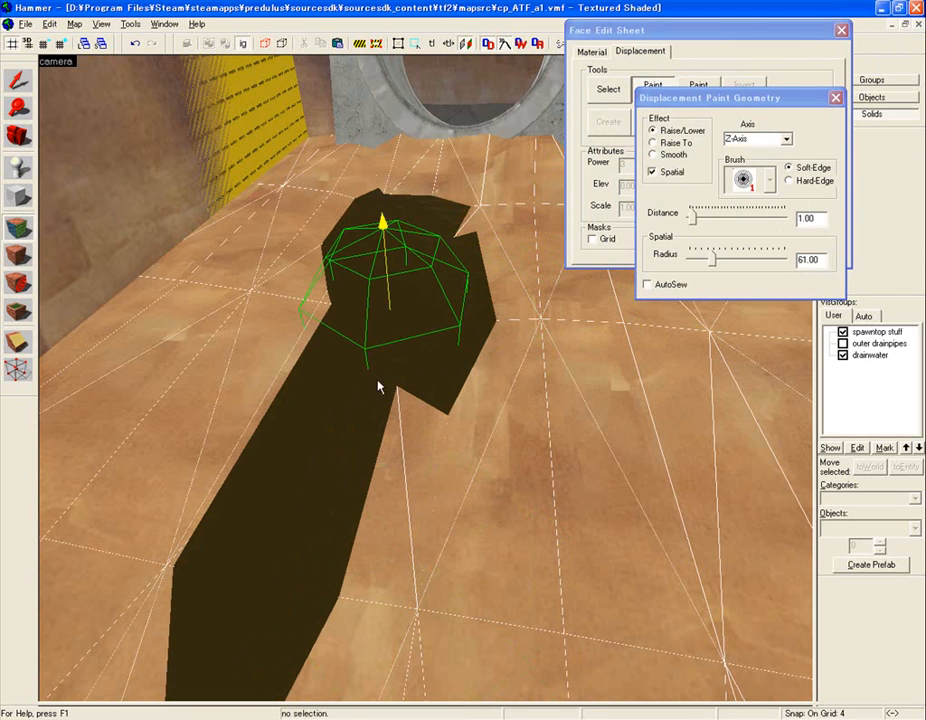
Step: Lower the ground around the puddle by the single drainpipe to widen its water and smooth its jagged edges
{"action": "left_click_drag", "start_coordinate": [333, 340], "coordinate": [337, 335]}
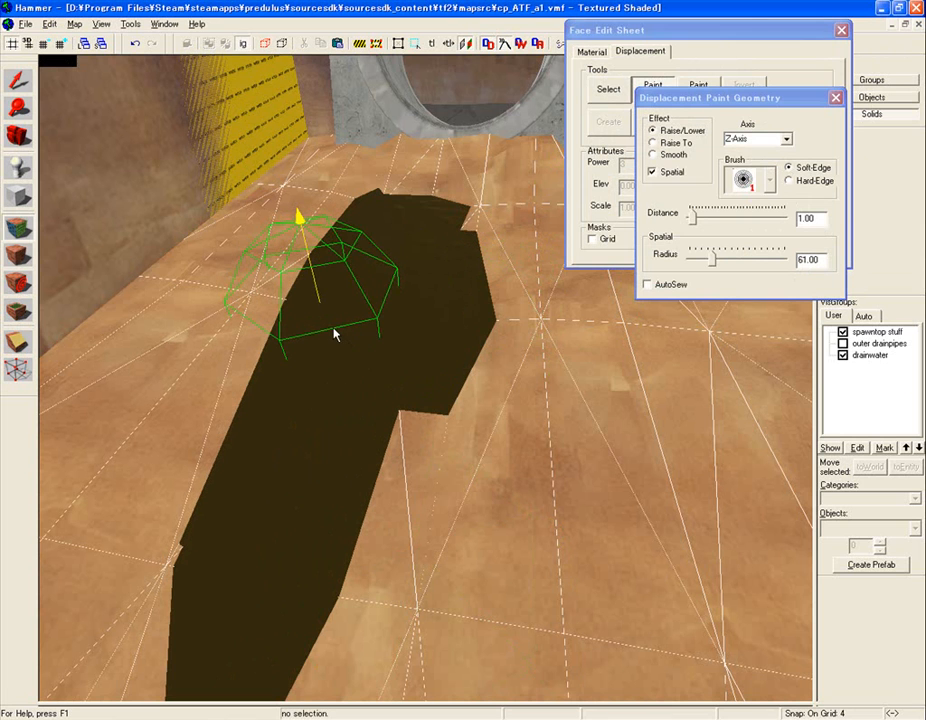
{"action": "right_click", "coordinate": [484, 231]}
{"action": "right_click", "coordinate": [483, 231]}
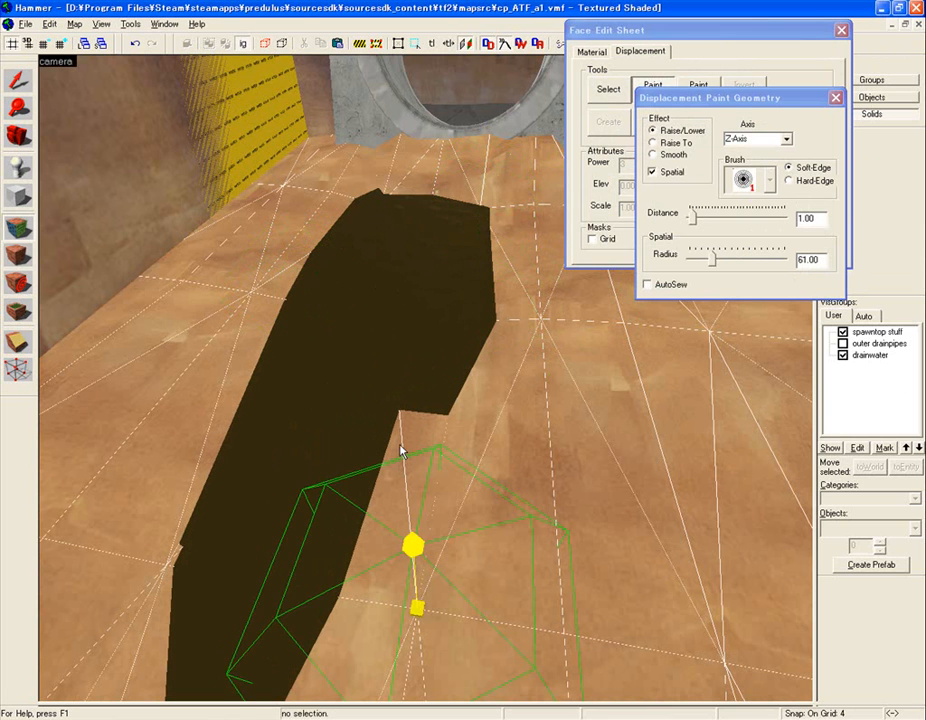
{"action": "left_click_drag", "start_coordinate": [409, 480], "coordinate": [432, 502]}
{"action": "key", "text": "z"}
{"action": "key", "text": "s"}
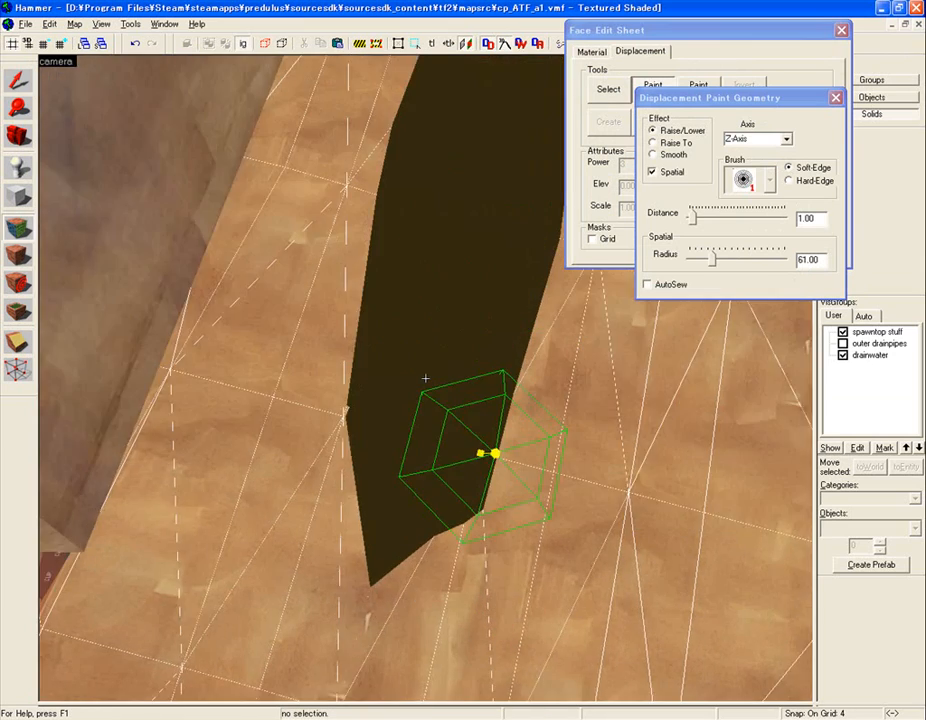
{"action": "key", "text": "z"}
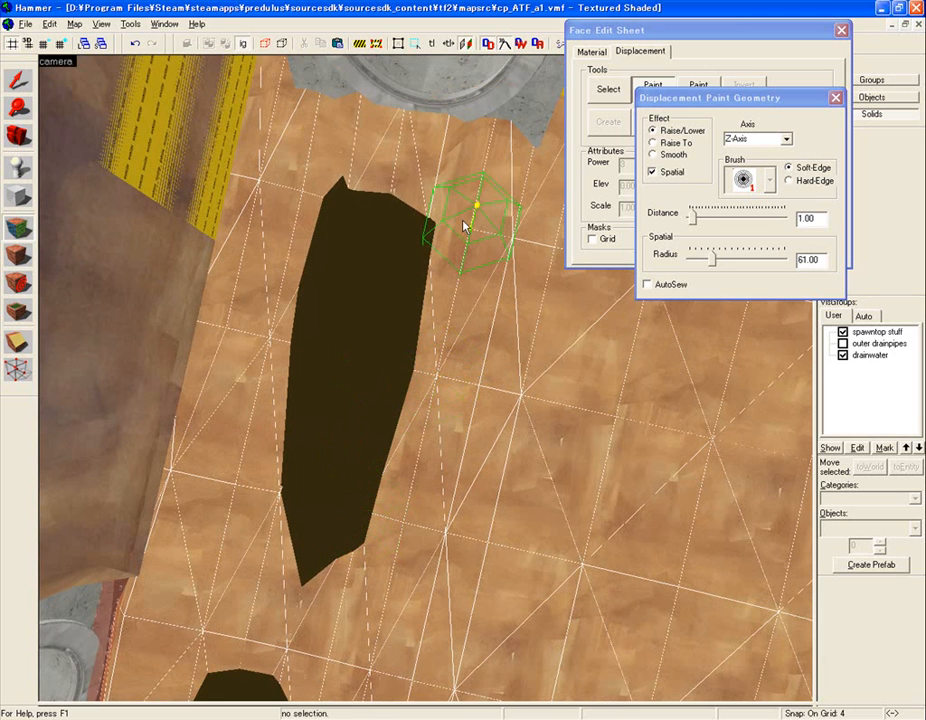
{"action": "left_click_drag", "start_coordinate": [430, 207], "coordinate": [358, 172]}
Step: Raise the ground between the two puddles to widen the gap and reshape the facing end of the far puddle
{"action": "key", "text": "z"}
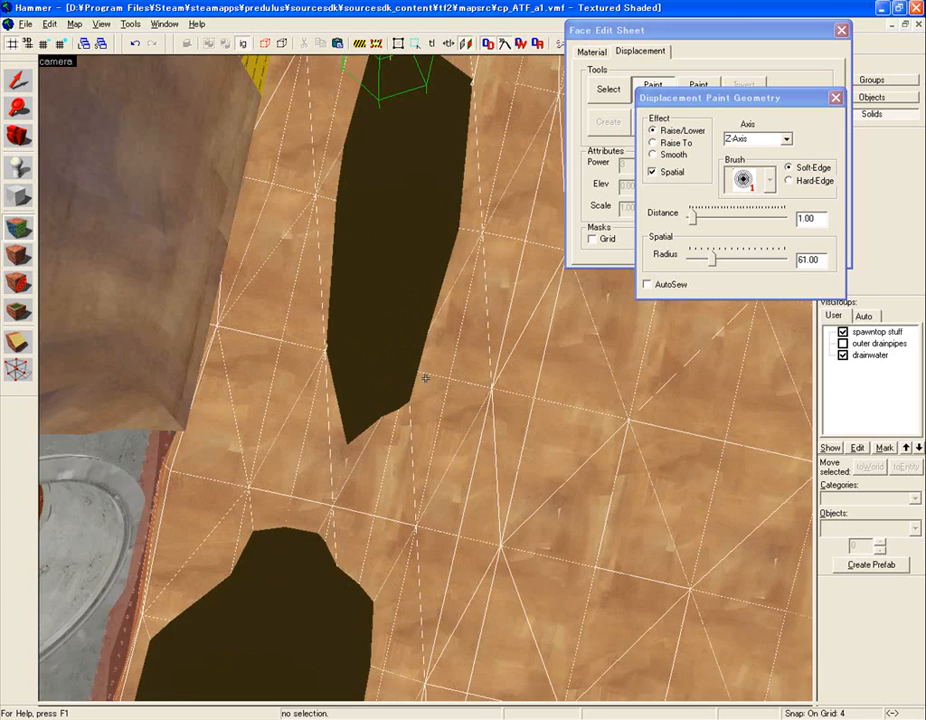
{"action": "key", "text": "w"}
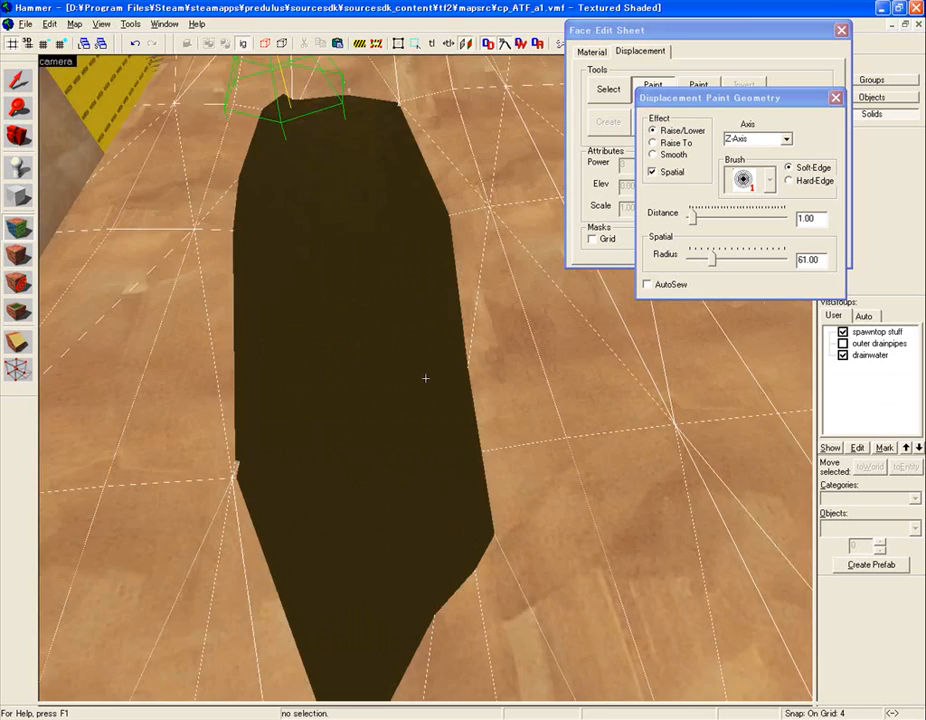
{"action": "key", "text": "z"}
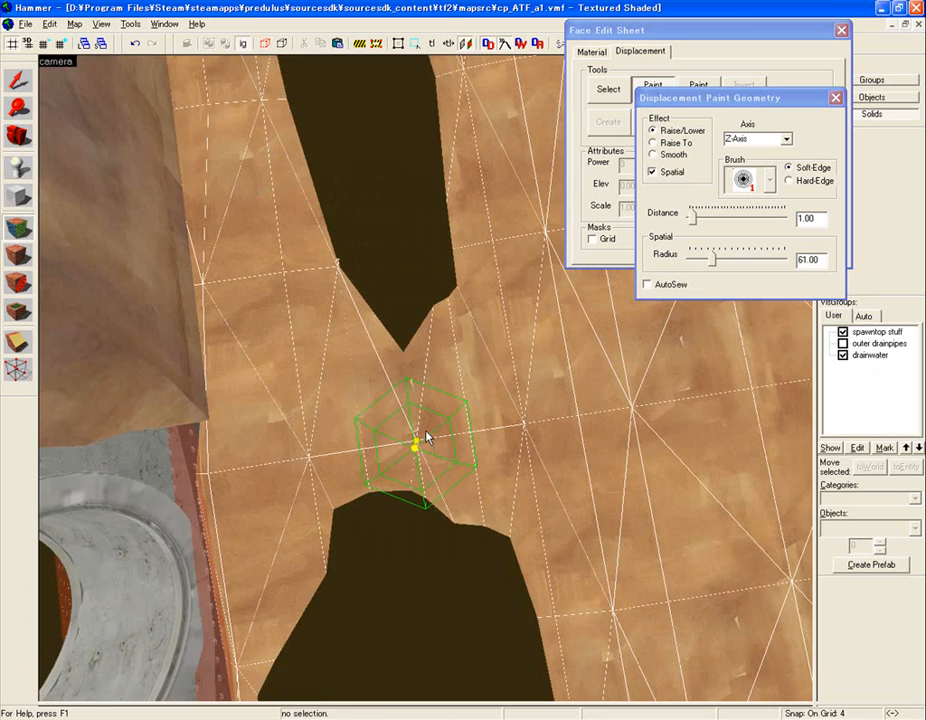
{"action": "left_click_drag", "start_coordinate": [427, 437], "coordinate": [427, 437]}
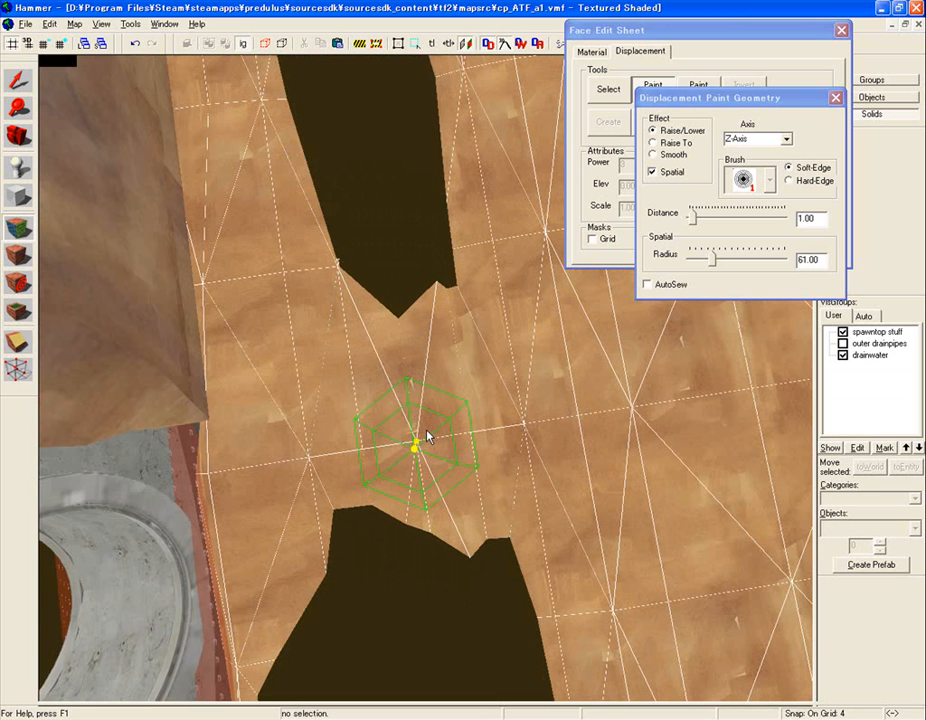
{"action": "key", "text": "z"}
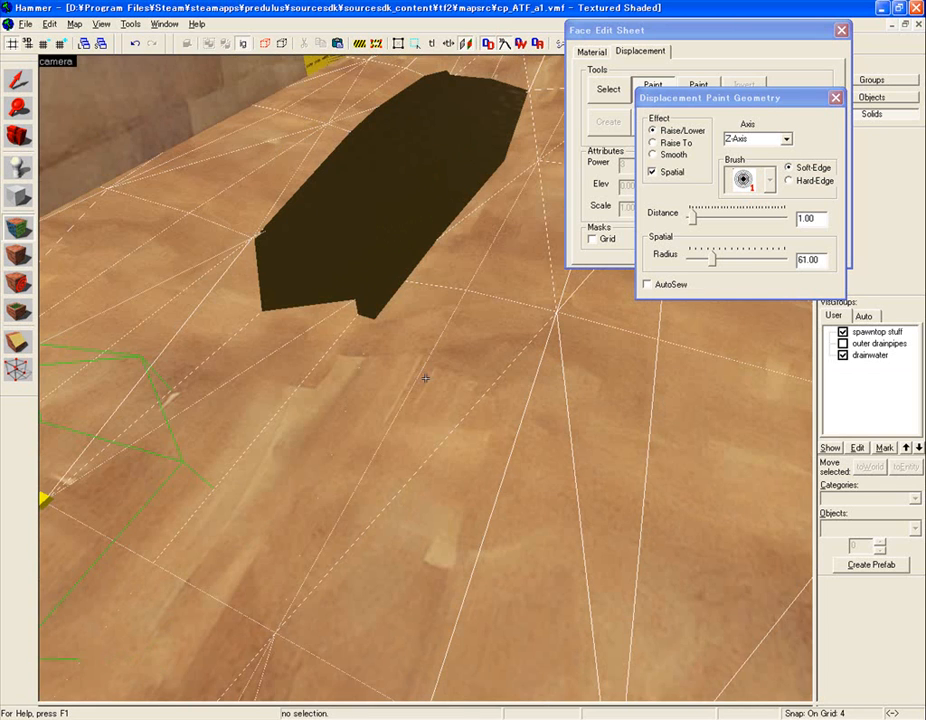
{"action": "key", "text": "z"}
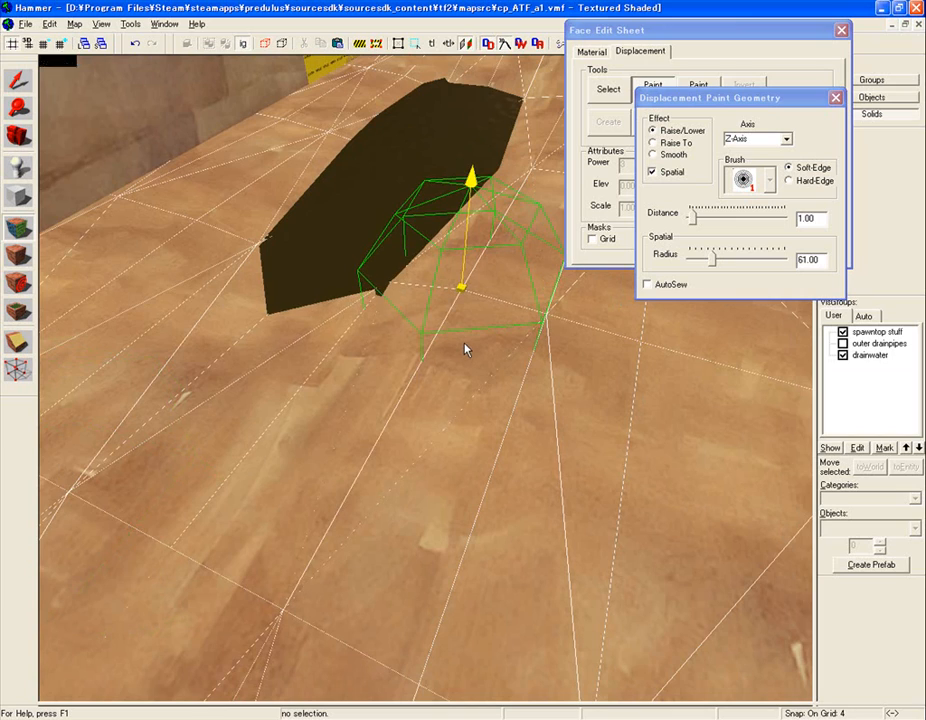
Step: Examine the near puddle, the double drainpipes and the water channel inside the drain building
{"action": "key", "text": "z"}
{"action": "key", "text": "s"}
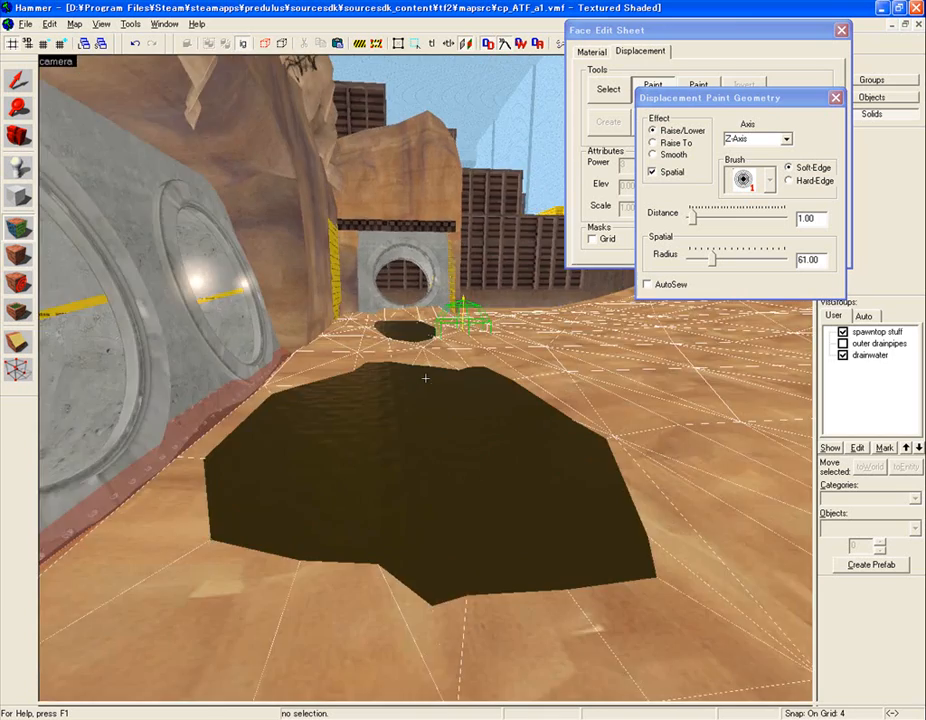
{"action": "key", "text": "s"}
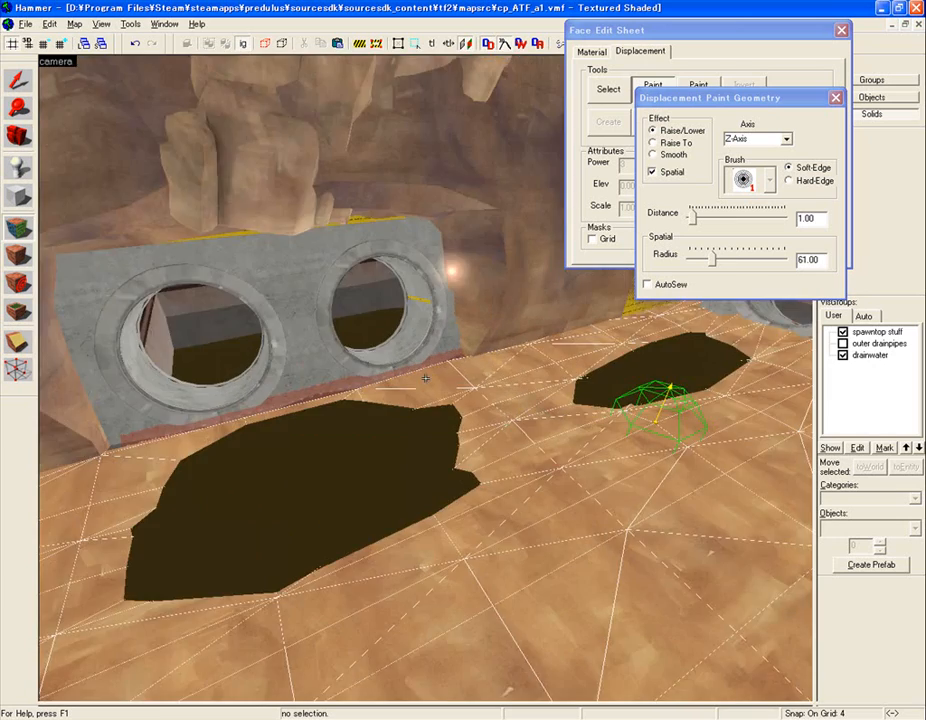
{"action": "key", "text": "w"}
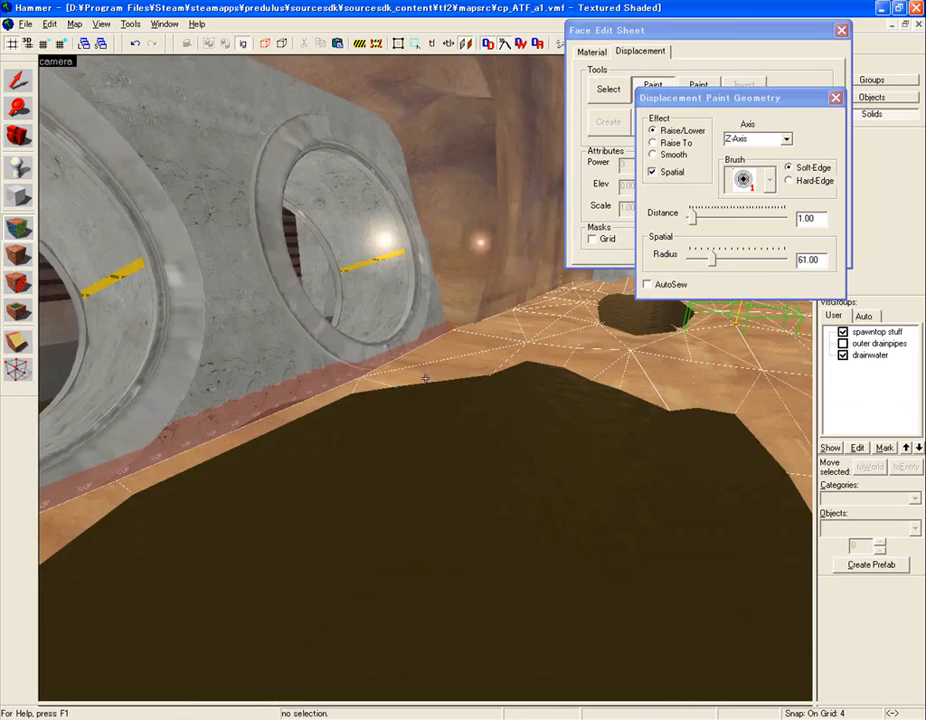
{"action": "key", "text": "w"}
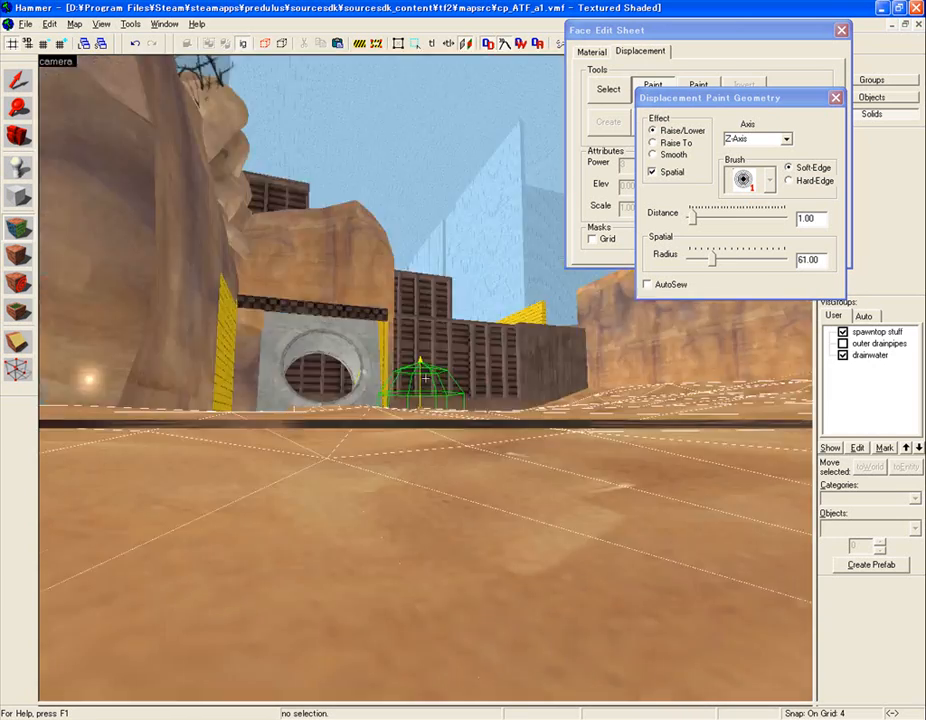
{"action": "key", "text": "s"}
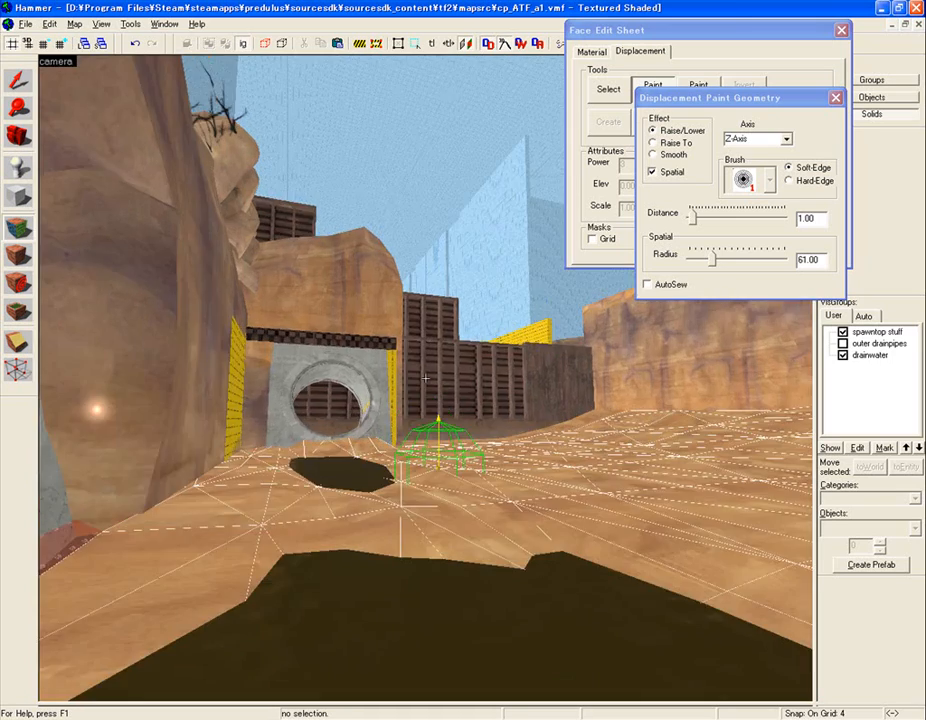
{"action": "key", "text": "w"}
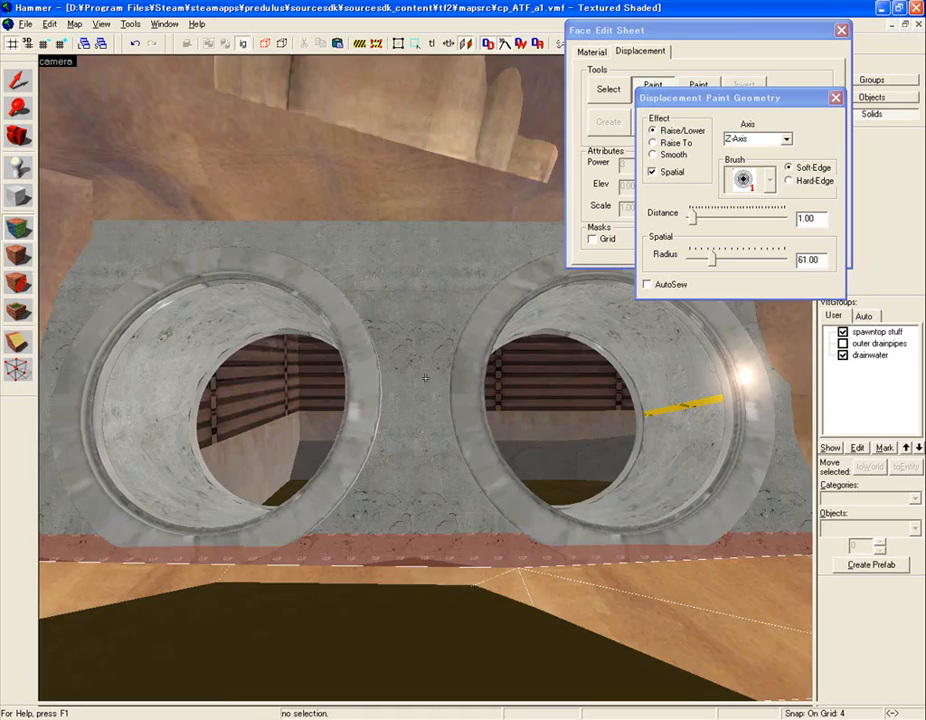
{"action": "key", "text": "w"}
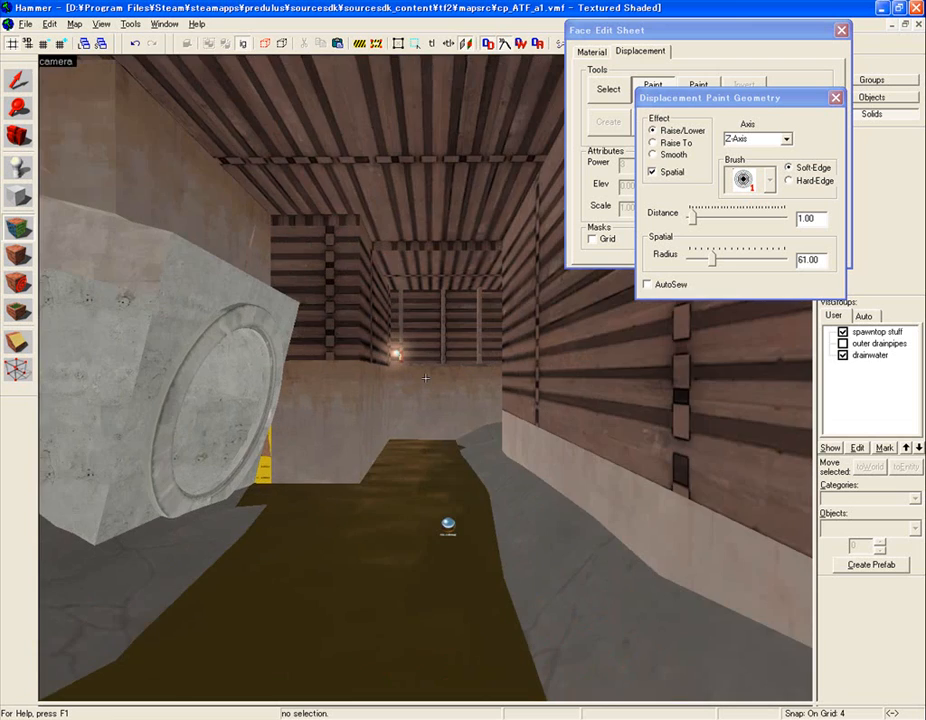
{"action": "key", "text": "w"}
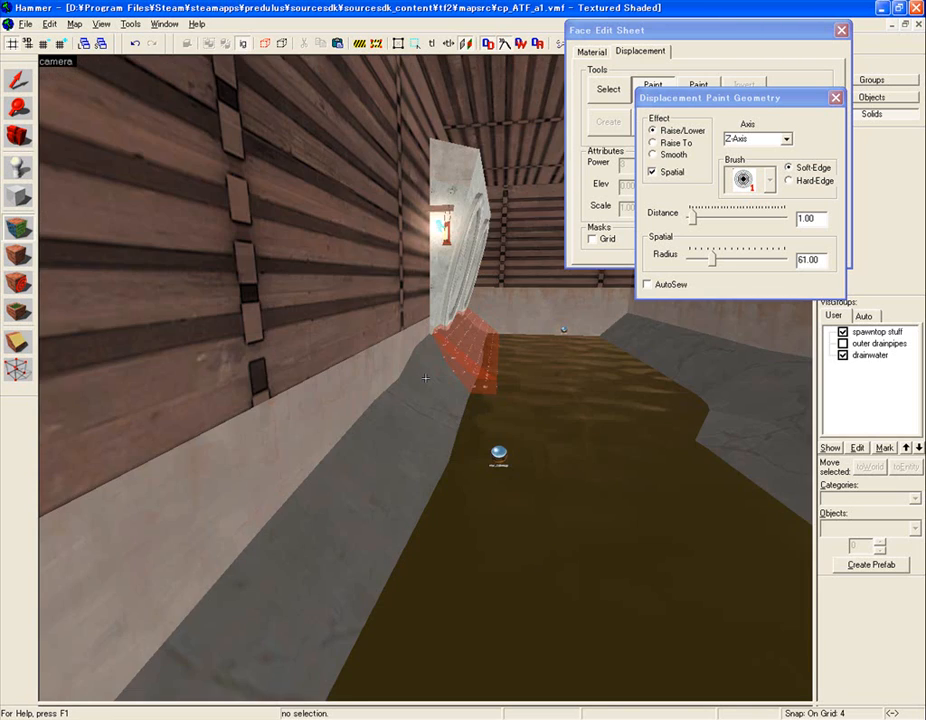
{"action": "key", "text": "w"}
{"action": "right_click_drag", "start_coordinate": [425, 378], "coordinate": [425, 378]}
{"action": "key", "text": "w"}
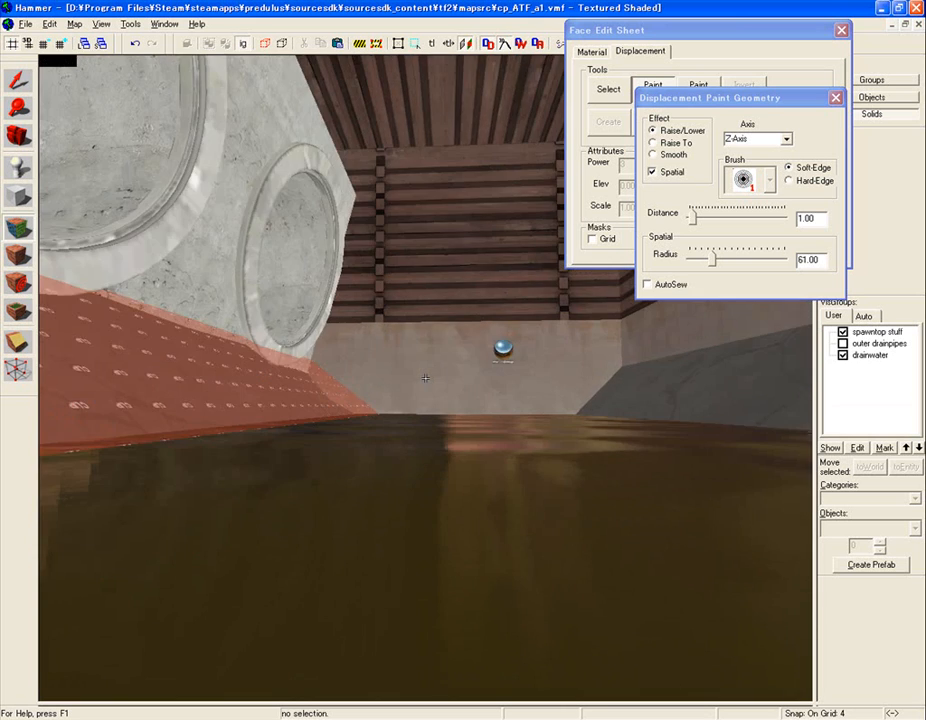
{"action": "key", "text": "w"}
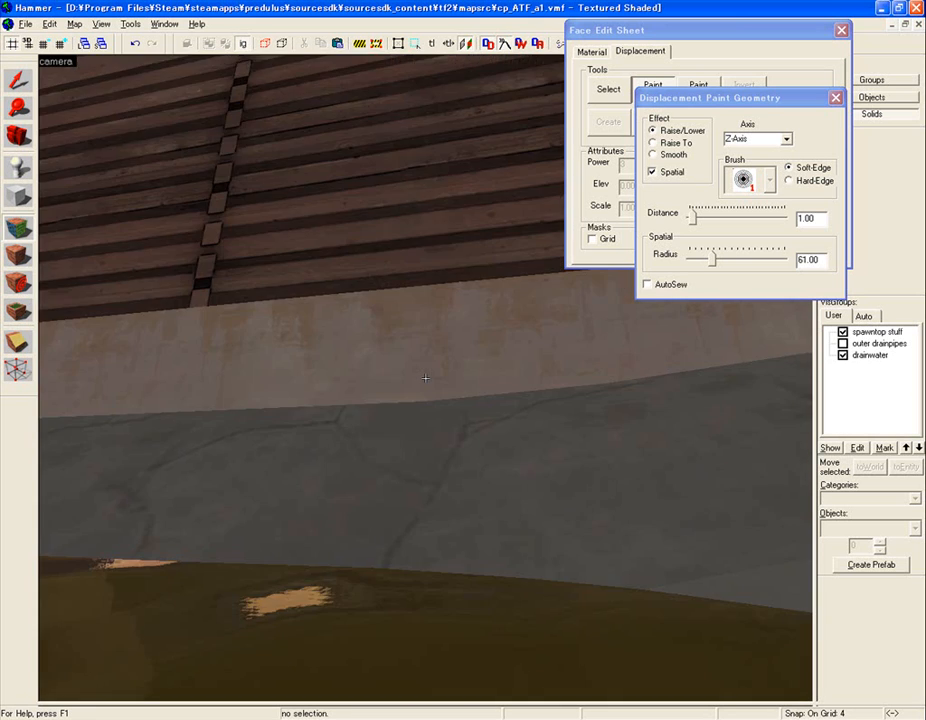
Step: Close the displacement painting and face editing windows
{"action": "key", "text": "z"}
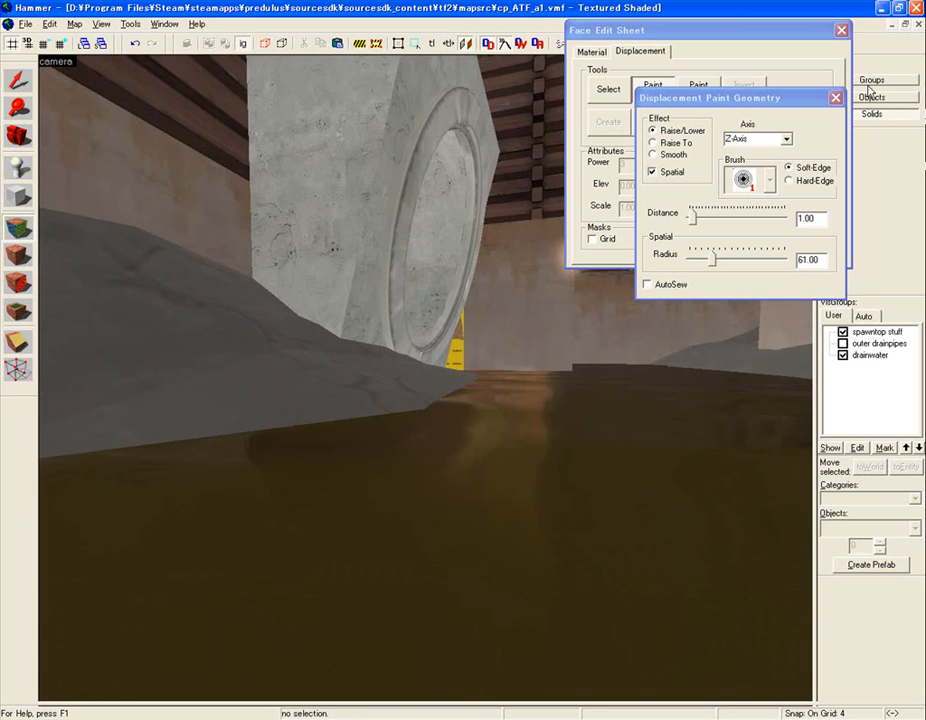
{"action": "left_click", "coordinate": [835, 97]}
{"action": "left_click", "coordinate": [841, 30]}
Step: Examine the edge of the drain water, the player model outside the pipe and the clip slope beneath the inner drainpipes
{"action": "key", "text": "z"}
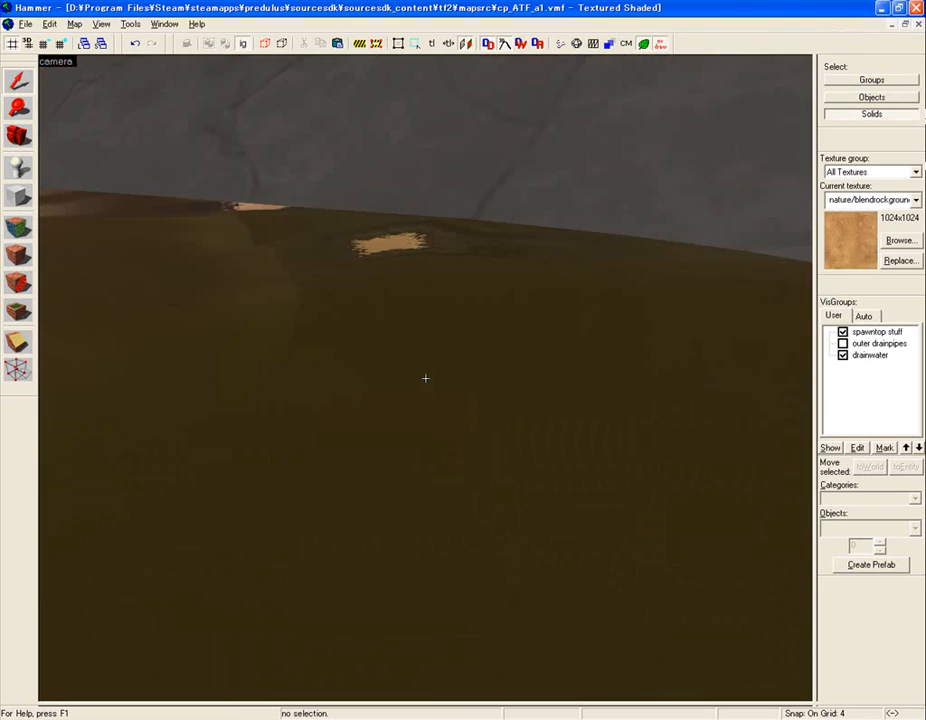
{"action": "key", "text": "w"}
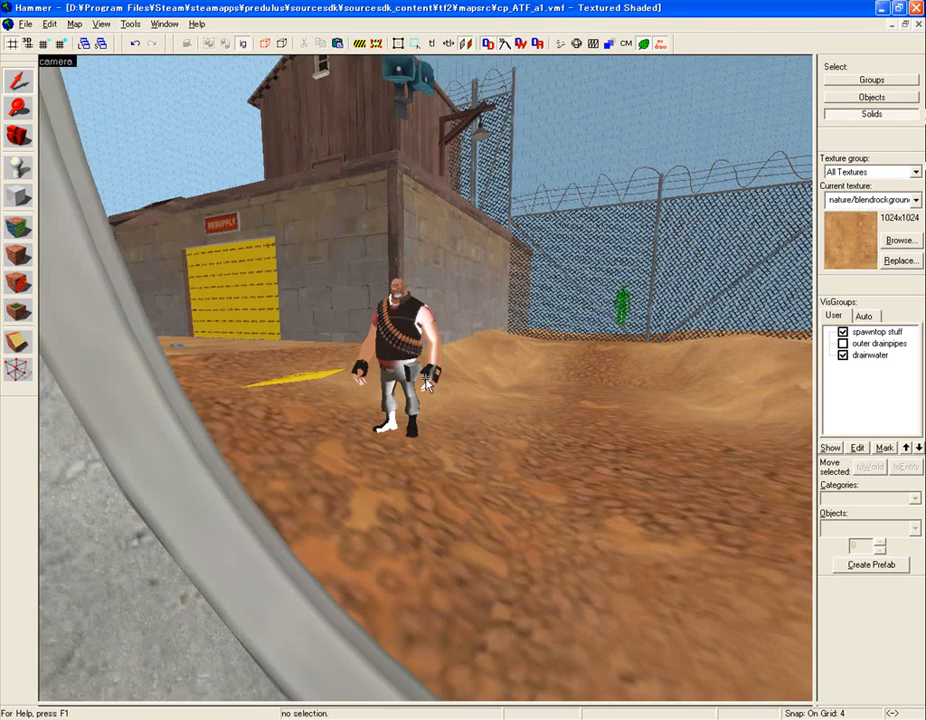
{"action": "key", "text": "z"}
{"action": "left_click", "coordinate": [407, 351]}
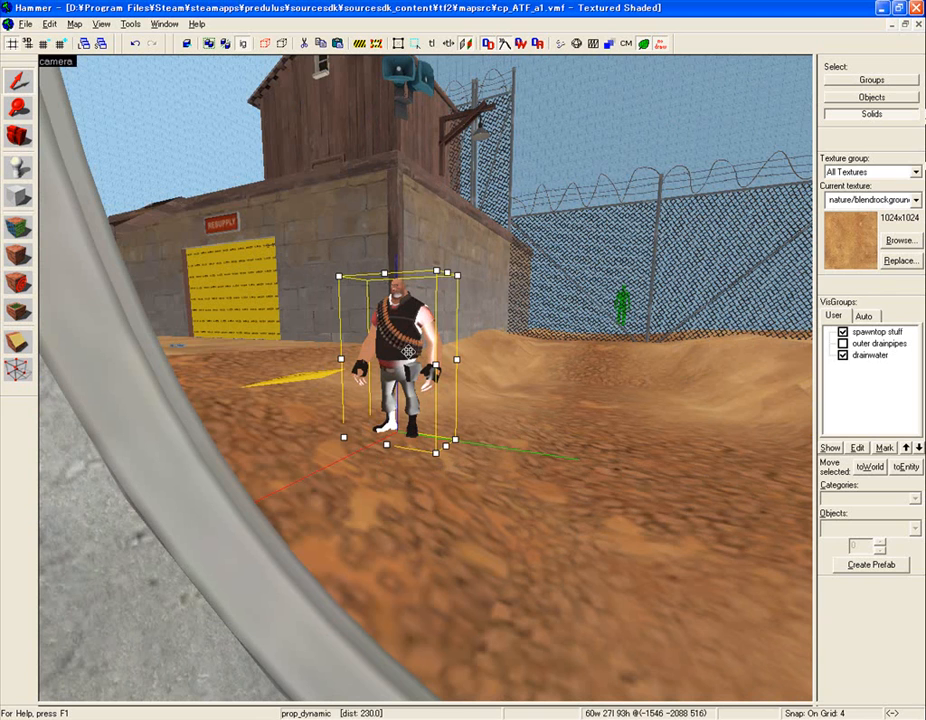
{"action": "key", "text": "Escape"}
{"action": "key", "text": "z"}
{"action": "key", "text": "w"}
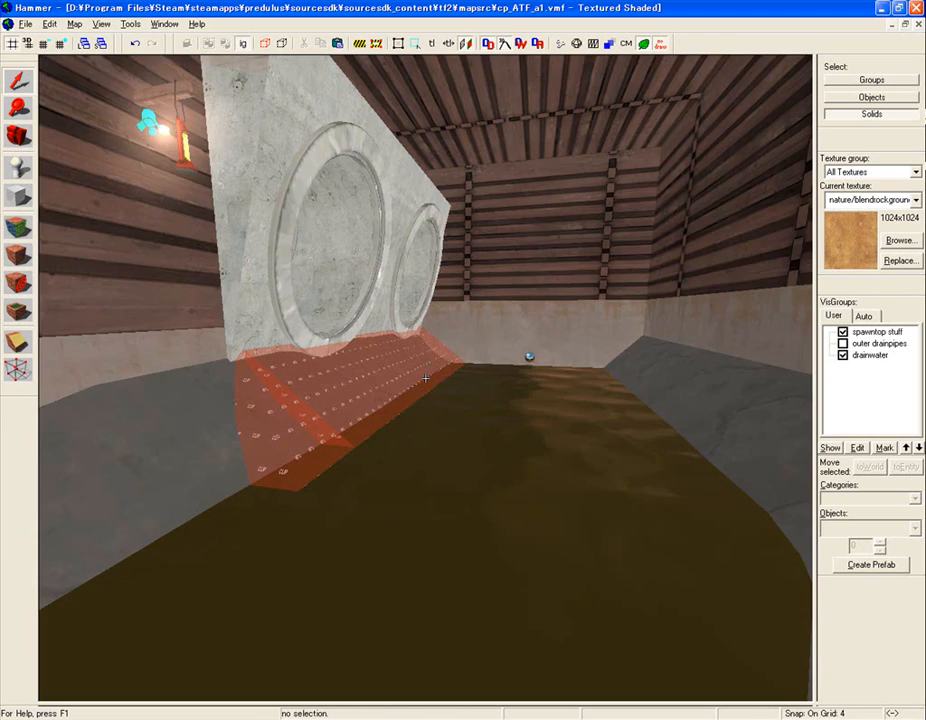
Step: Paste a copy of the player model into the water channel inside the drain building
{"action": "key", "text": "z"}
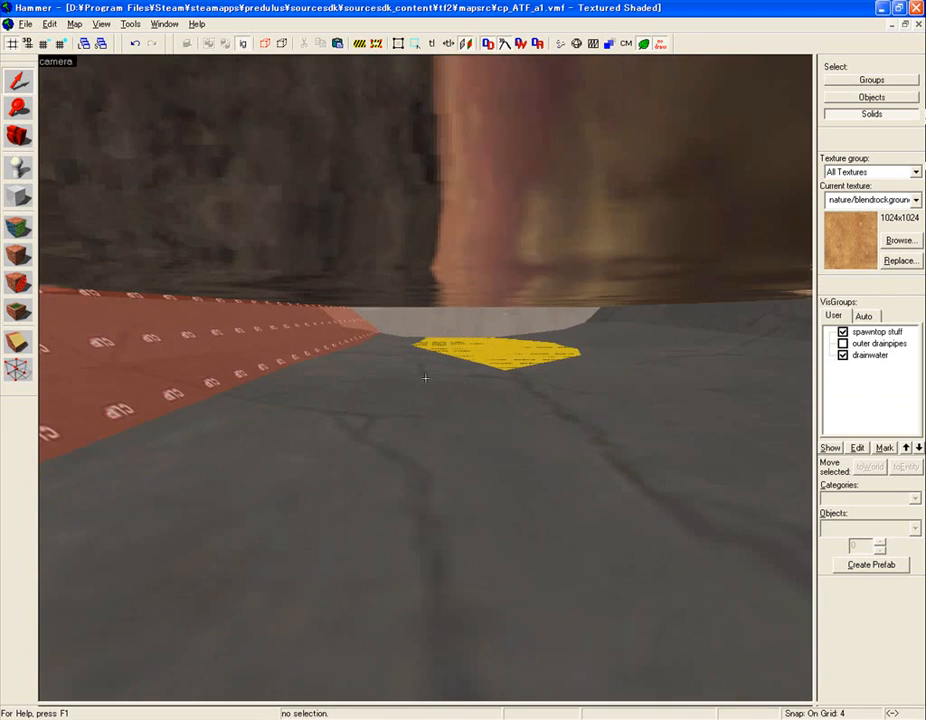
{"action": "key", "text": "ctrl+v"}
{"action": "key", "text": "z"}
{"action": "key", "text": "w"}
{"action": "key", "text": "s"}
{"action": "key", "text": "w"}
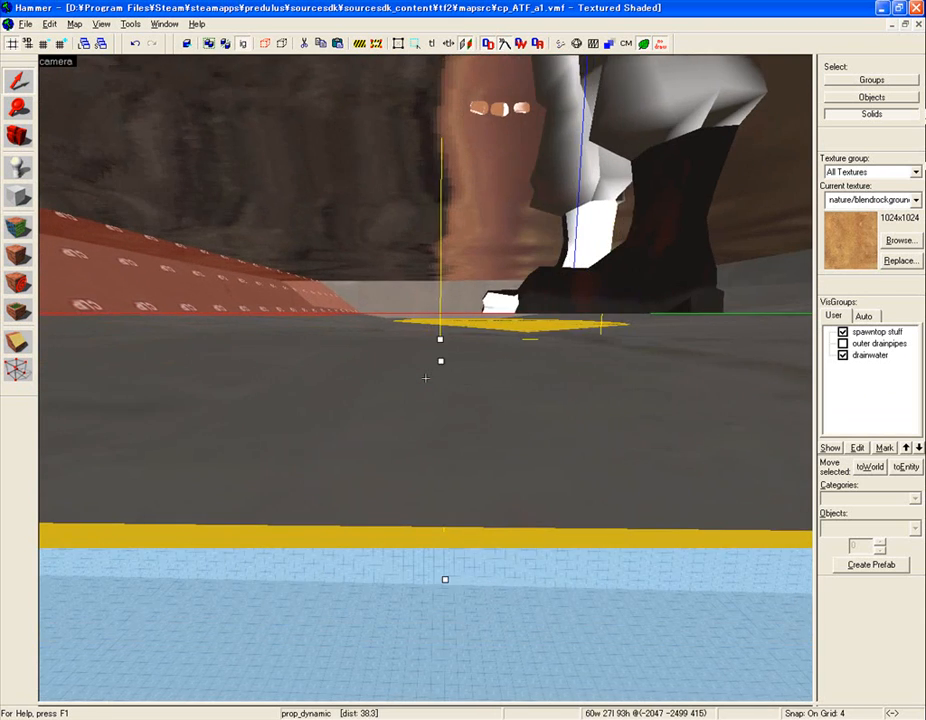
{"action": "key", "text": "s"}
{"action": "key", "text": "s"}
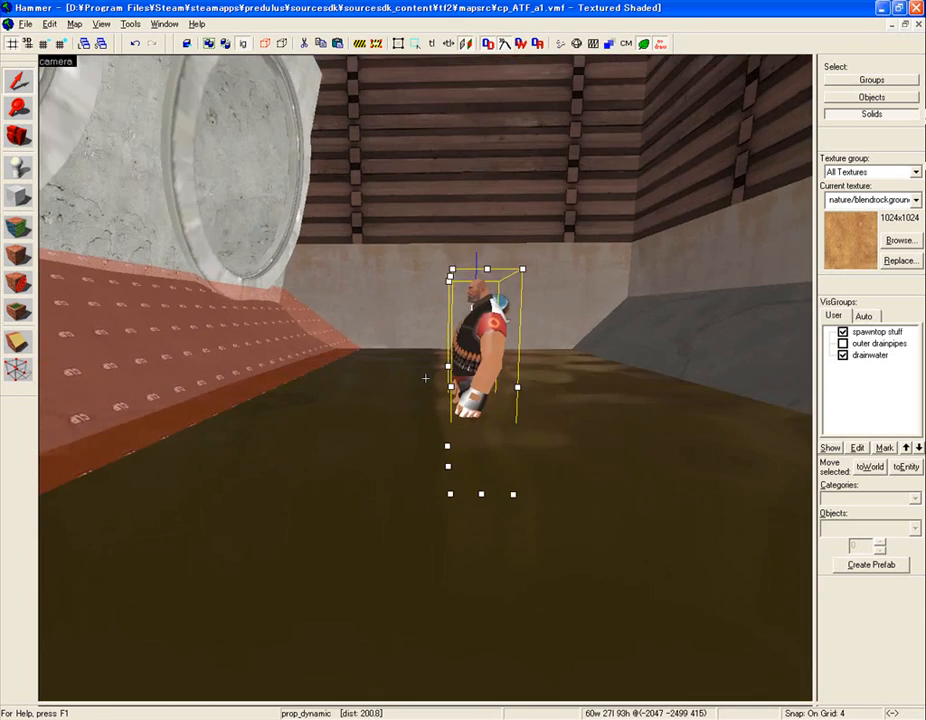
{"action": "key", "text": "w"}
{"action": "key", "text": "z"}
{"action": "key", "text": "Escape"}
{"action": "key", "text": "z"}
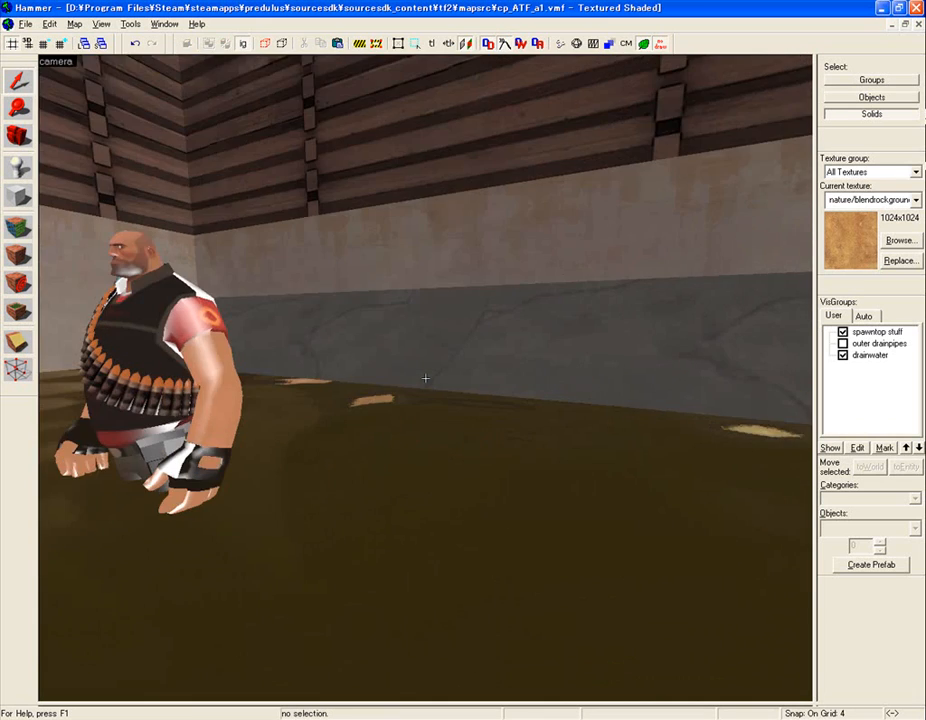
Step: Set the grid snap to 2 and lower the player model until its feet rest on the channel floor
{"action": "key", "text": "w"}
{"action": "key", "text": "w"}
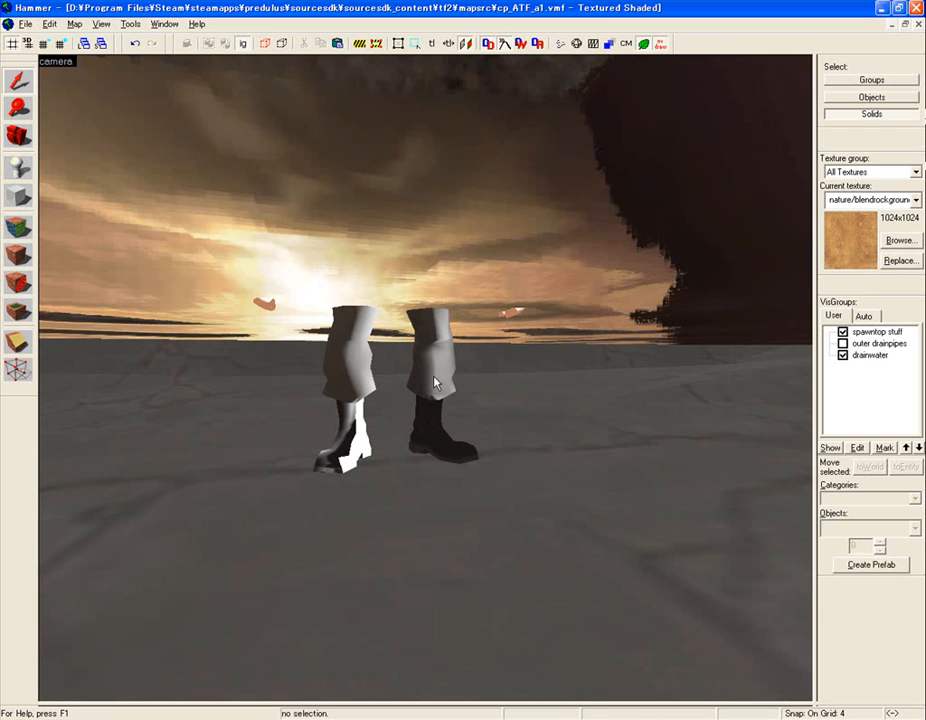
{"action": "left_click", "coordinate": [436, 380]}
{"action": "key", "text": "bracketleft"}
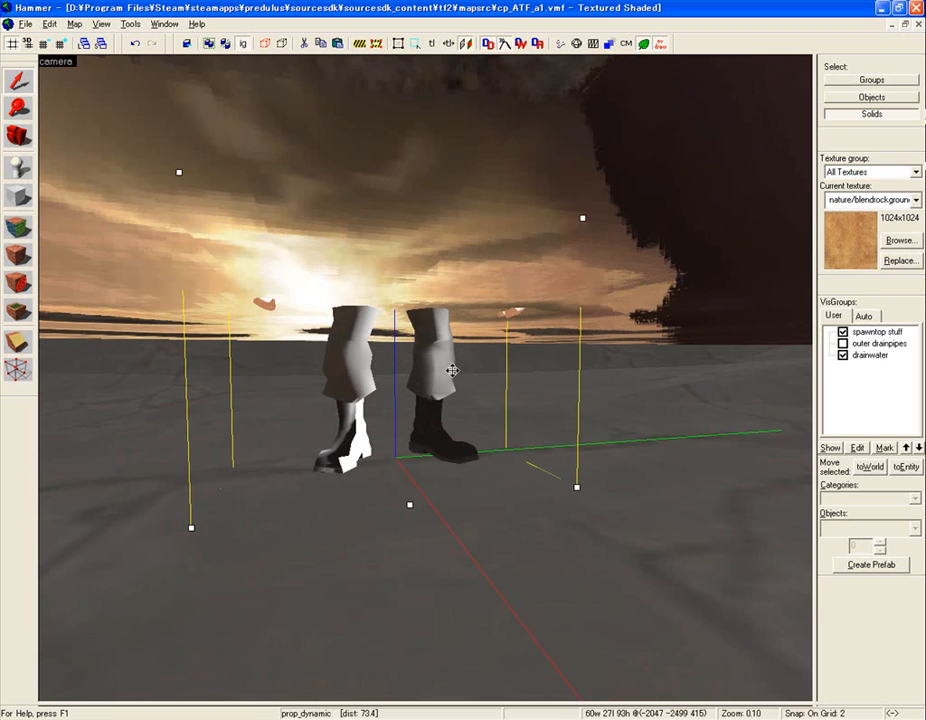
{"action": "left_click_drag", "start_coordinate": [443, 362], "coordinate": [444, 384]}
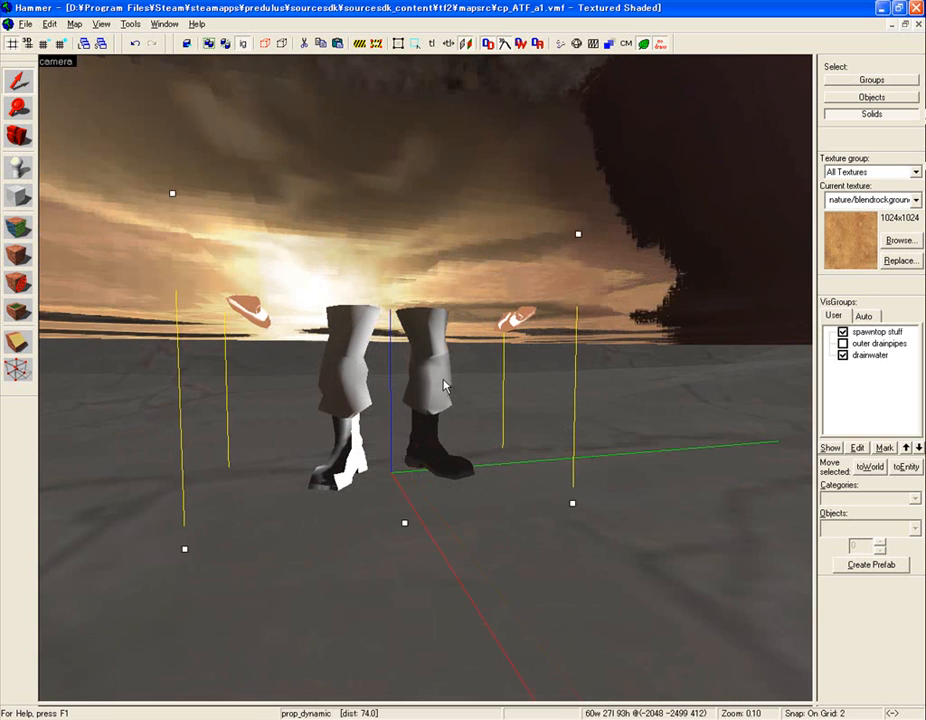
Step: Examine how deep the player model stands in the drain water, and the puddle yard from above
{"action": "right_click_drag", "start_coordinate": [432, 432], "coordinate": [425, 378]}
{"action": "key", "text": "a"}
{"action": "key", "text": "w"}
{"action": "left_click_drag", "start_coordinate": [425, 378], "coordinate": [425, 378]}
{"action": "key", "text": "s"}
{"action": "key", "text": "Escape"}
{"action": "right_click_drag", "start_coordinate": [425, 378], "coordinate": [425, 378]}
{"action": "mouse_move", "coordinate": [425, 378]}
{"action": "left_mouse_down"}
{"action": "mouse_move", "coordinate": [412, 369]}
{"action": "mouse_move", "coordinate": [425, 378]}
{"action": "left_mouse_up"}
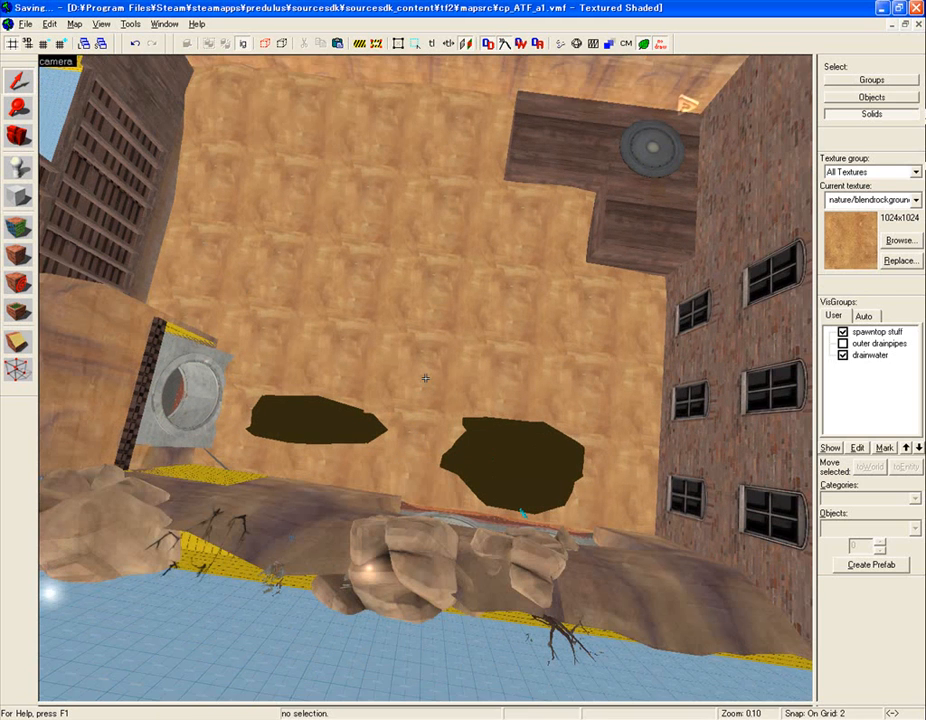
Step: Duplicate the two wooden building blocks near the brick wall onto the open ground behind the puddles
{"action": "key", "text": "z"}
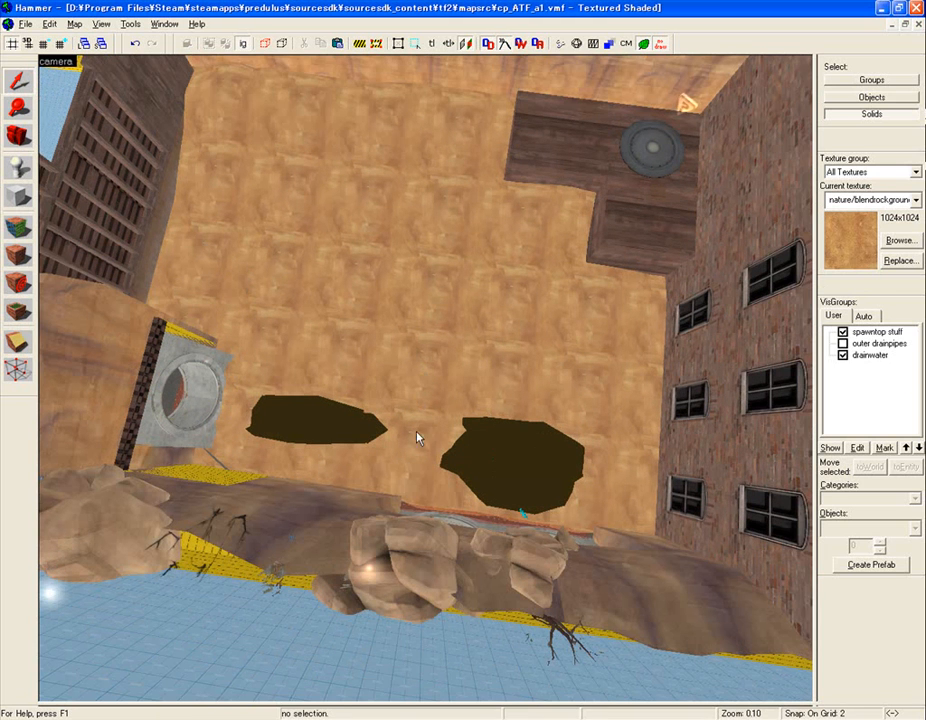
{"action": "left_click", "coordinate": [557, 200]}
{"action": "left_click", "coordinate": [621, 213], "text": "ctrl"}
{"action": "mouse_move", "coordinate": [622, 213]}
{"action": "left_mouse_down"}
{"action": "mouse_move", "coordinate": [599, 258]}
{"action": "mouse_move", "coordinate": [415, 350]}
{"action": "left_mouse_up"}
{"action": "key", "text": "ctrl+z"}
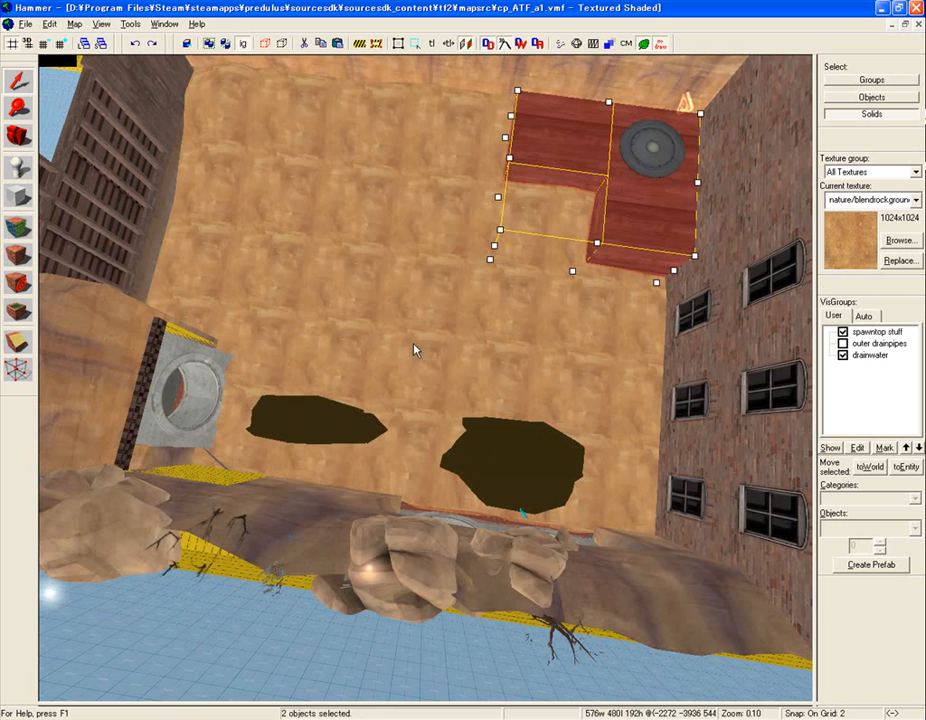
{"action": "mouse_move", "coordinate": [627, 202]}
{"action": "left_mouse_down"}
{"action": "mouse_move", "coordinate": [580, 286]}
{"action": "mouse_move", "coordinate": [405, 347]}
{"action": "mouse_move", "coordinate": [374, 321]}
{"action": "left_mouse_up"}
Step: Rotate the two copied blocks a quarter turn about the vertical axis
{"action": "key", "text": "z"}
{"action": "key", "text": "w"}
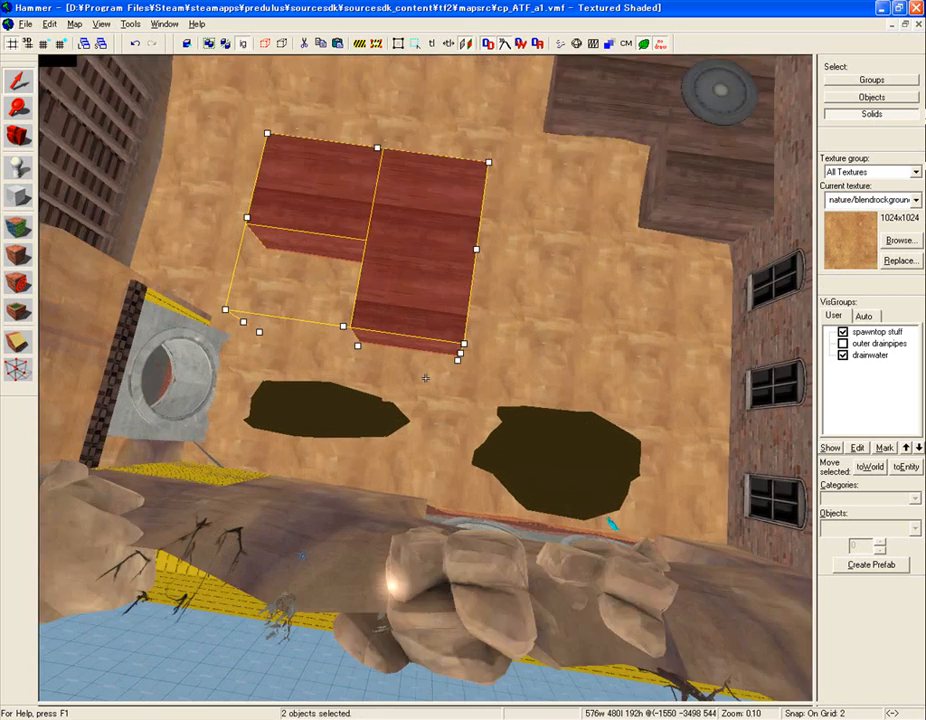
{"action": "key", "text": "w"}
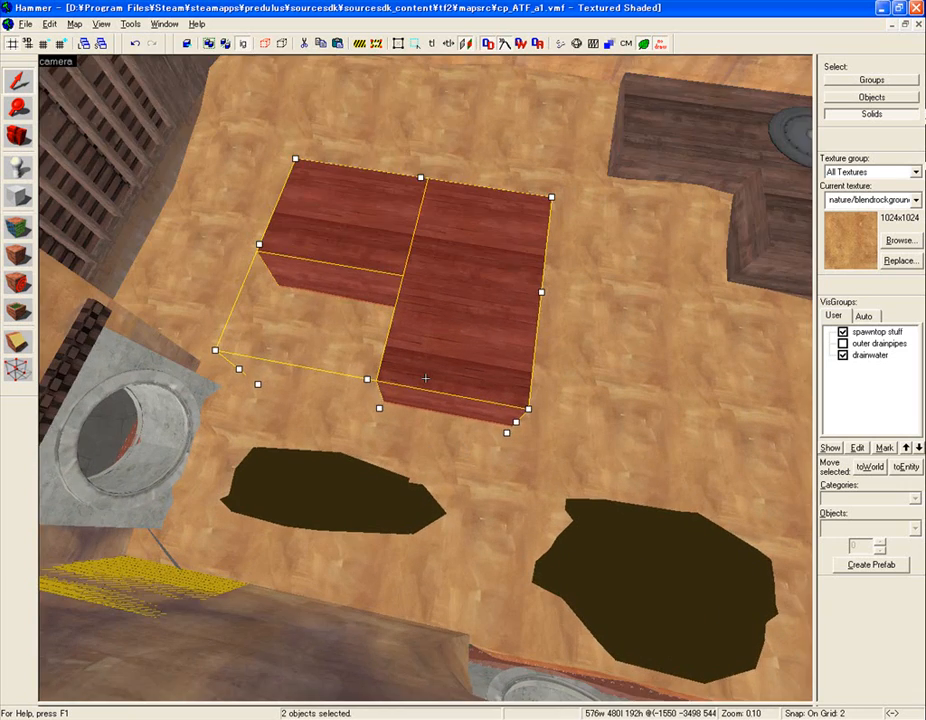
{"action": "key", "text": "w"}
{"action": "key", "text": "w"}
{"action": "key", "text": "s"}
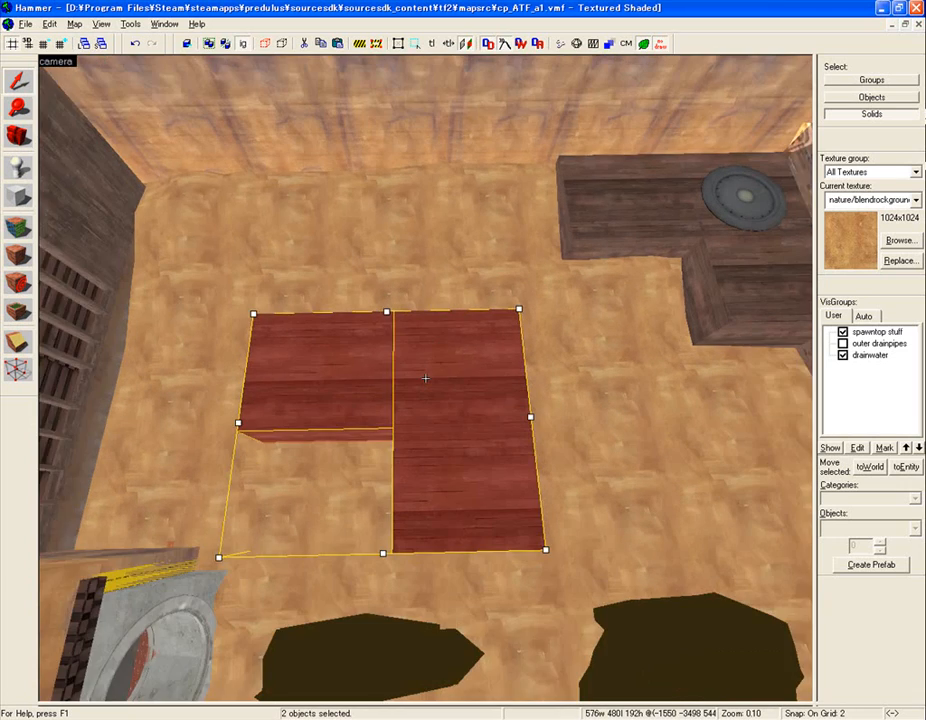
{"action": "key", "text": "w"}
{"action": "right_click_drag", "start_coordinate": [425, 378], "coordinate": [414, 461]}
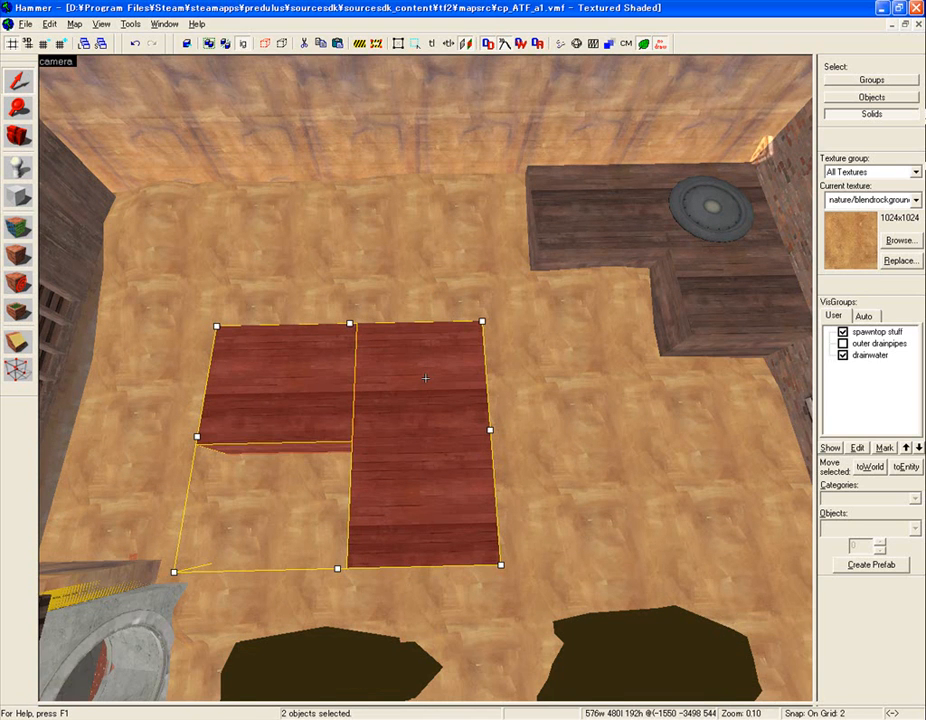
{"action": "key", "text": "w"}
{"action": "key", "text": "z"}
{"action": "key", "text": "ctrl+m"}
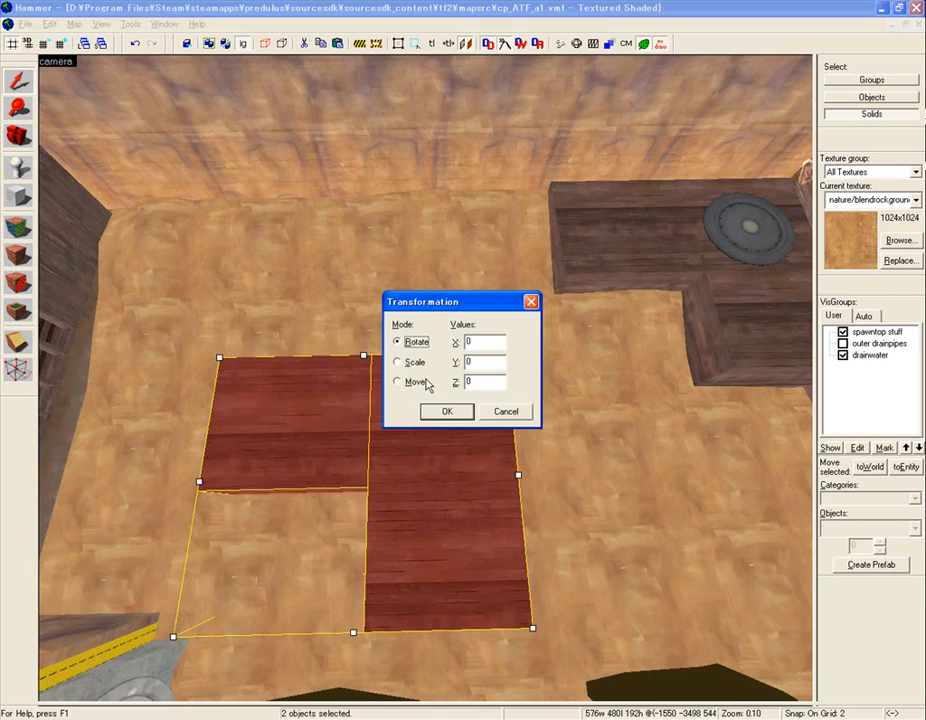
{"action": "key", "text": "Return"}
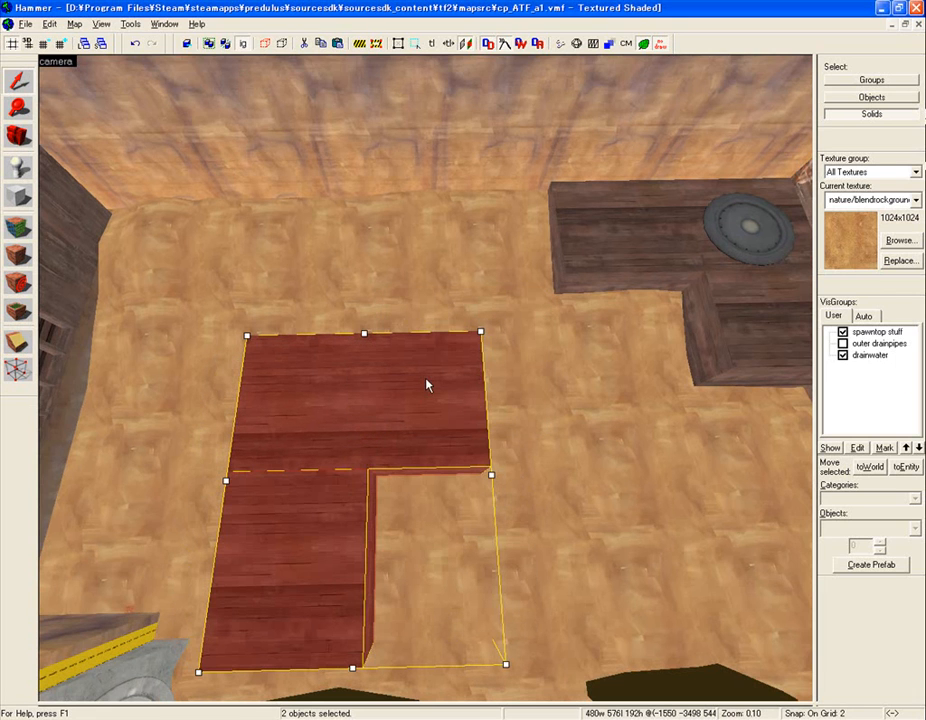
Step: Move the copied block nearest the puddles sideways to line up with the other end of the rear block
{"action": "key", "text": "Escape"}
{"action": "left_click", "coordinate": [308, 537]}
{"action": "left_click_drag", "start_coordinate": [308, 537], "coordinate": [416, 546]}
{"action": "key", "text": "ctrl+z"}
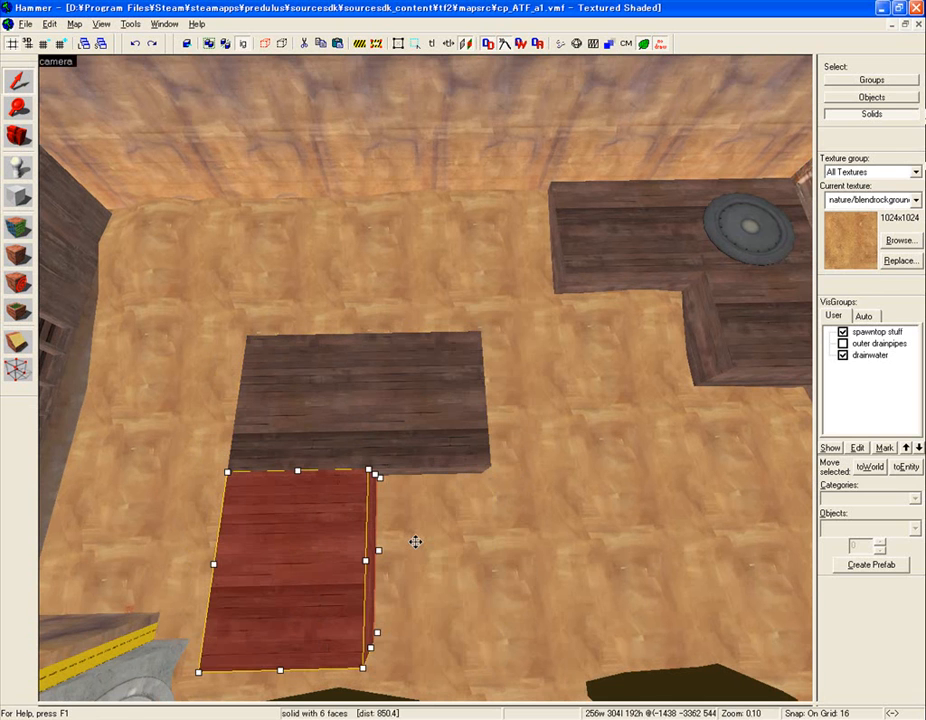
{"action": "mouse_move", "coordinate": [373, 540]}
{"action": "left_mouse_down"}
{"action": "mouse_move", "coordinate": [480, 546]}
{"action": "mouse_move", "coordinate": [449, 534]}
{"action": "left_mouse_up"}
Step: Widen the front block toward the brick building to 592 units
{"action": "key", "text": "z"}
{"action": "key", "text": "w"}
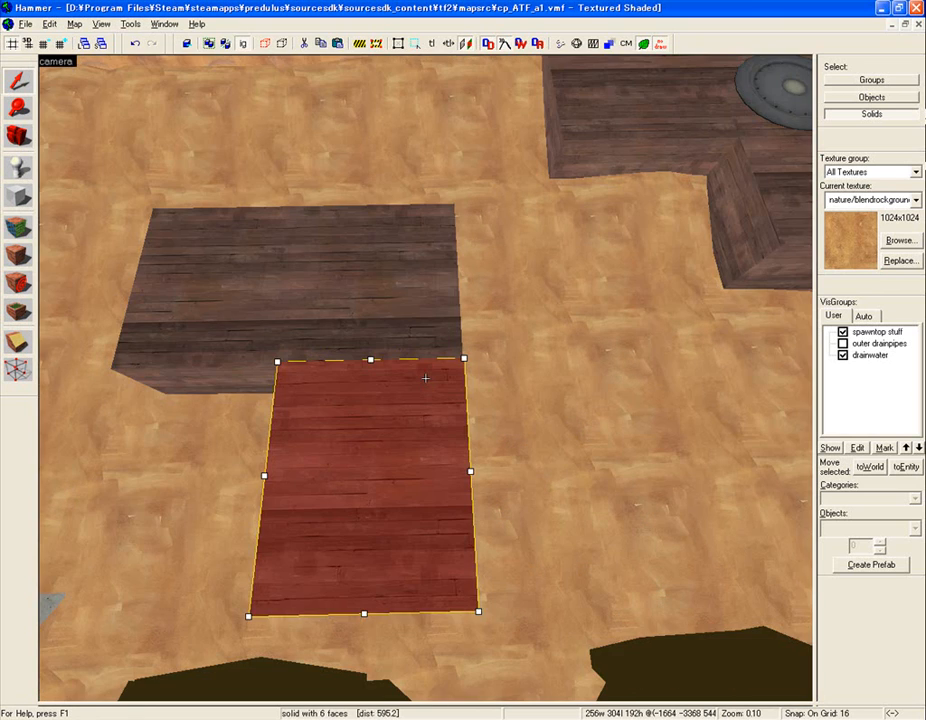
{"action": "key", "text": "s"}
{"action": "key", "text": "z"}
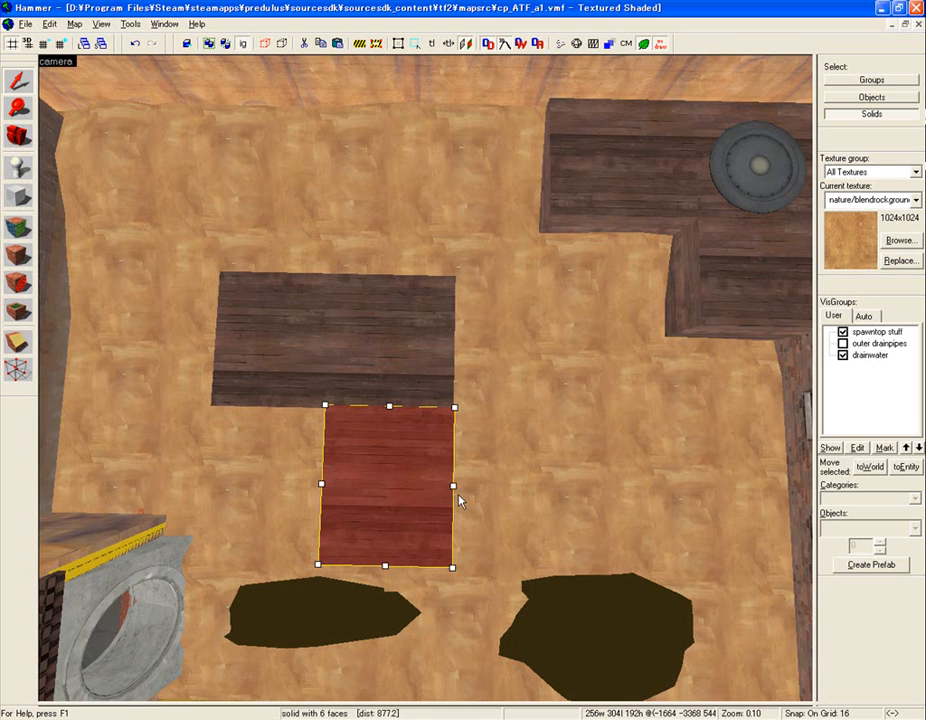
{"action": "mouse_move", "coordinate": [466, 492]}
{"action": "left_mouse_down"}
{"action": "mouse_move", "coordinate": [651, 488]}
{"action": "mouse_move", "coordinate": [631, 488]}
{"action": "left_mouse_up"}
{"action": "key", "text": "z"}
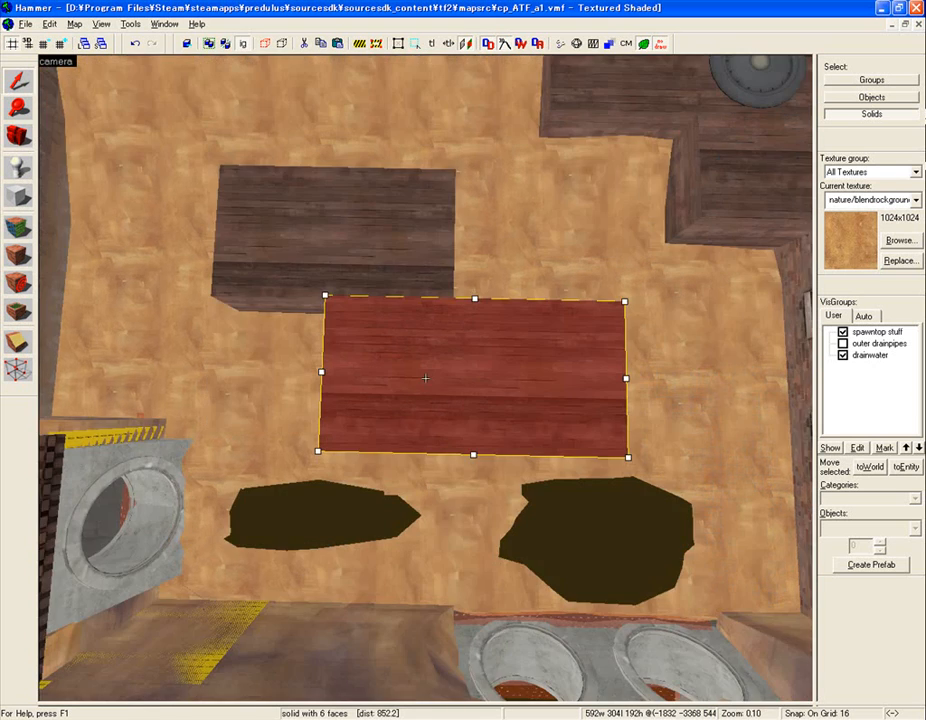
Step: Stretch both copied wooden blocks upward together to a height of 319 units
{"action": "key", "text": "w"}
{"action": "right_click_drag", "start_coordinate": [425, 378], "coordinate": [425, 378]}
{"action": "key", "text": "z"}
{"action": "left_click", "coordinate": [413, 444], "text": "ctrl"}
{"action": "key", "text": "z"}
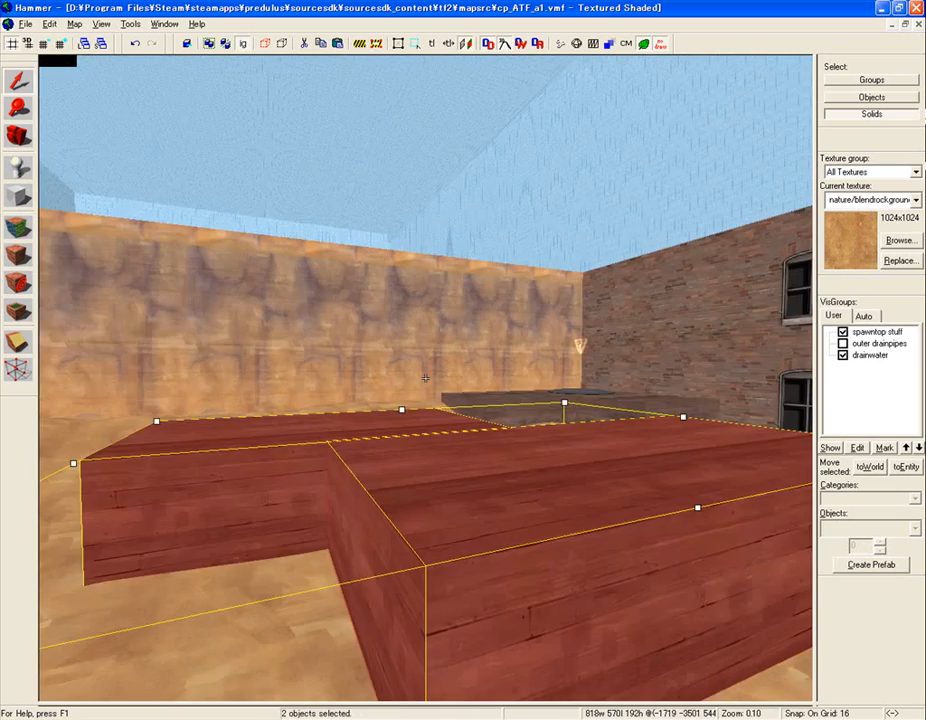
{"action": "key", "text": "z"}
{"action": "mouse_move", "coordinate": [494, 368]}
{"action": "left_mouse_down"}
{"action": "mouse_move", "coordinate": [500, 200]}
{"action": "mouse_move", "coordinate": [500, 220]}
{"action": "left_mouse_up"}
Step: Delete the test player model from the water channel inside the drain building
{"action": "key", "text": "z"}
{"action": "right_click_drag", "start_coordinate": [425, 378], "coordinate": [425, 378]}
{"action": "key", "text": "w"}
{"action": "key", "text": "w"}
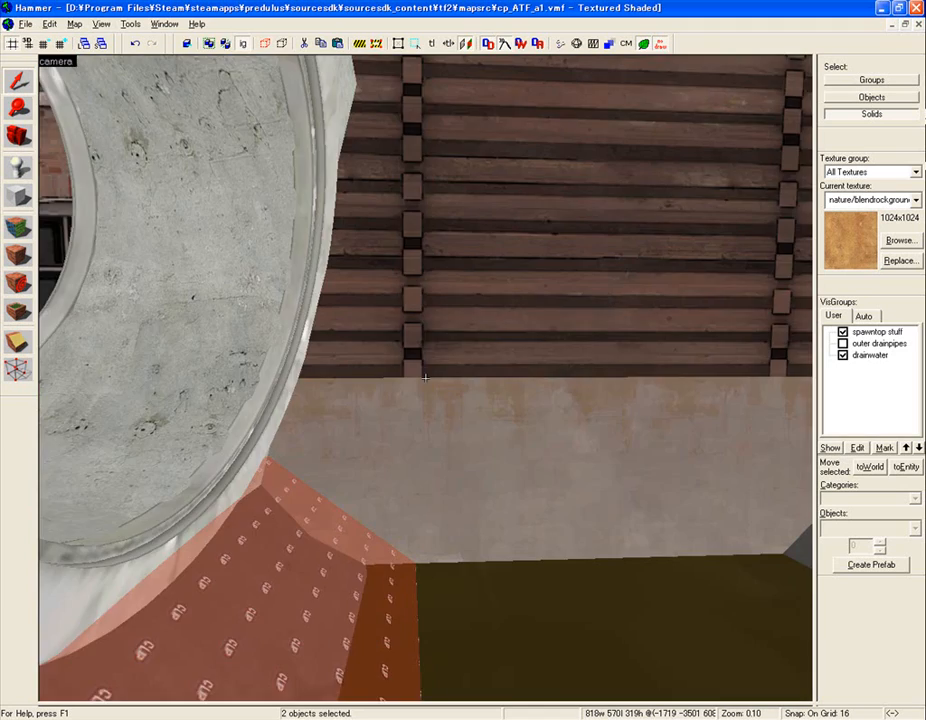
{"action": "key", "text": "z"}
{"action": "left_click", "coordinate": [420, 485]}
{"action": "key", "text": "Delete"}
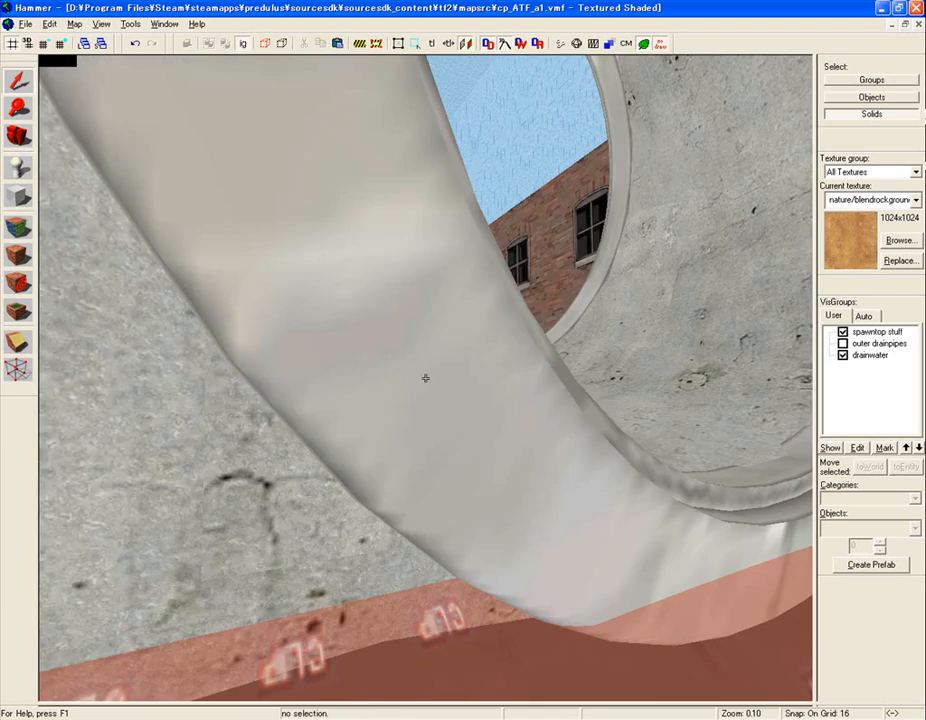
Step: Paste a copy of the player model on the ground in front of the raised front block, near the puddles
{"action": "key", "text": "w"}
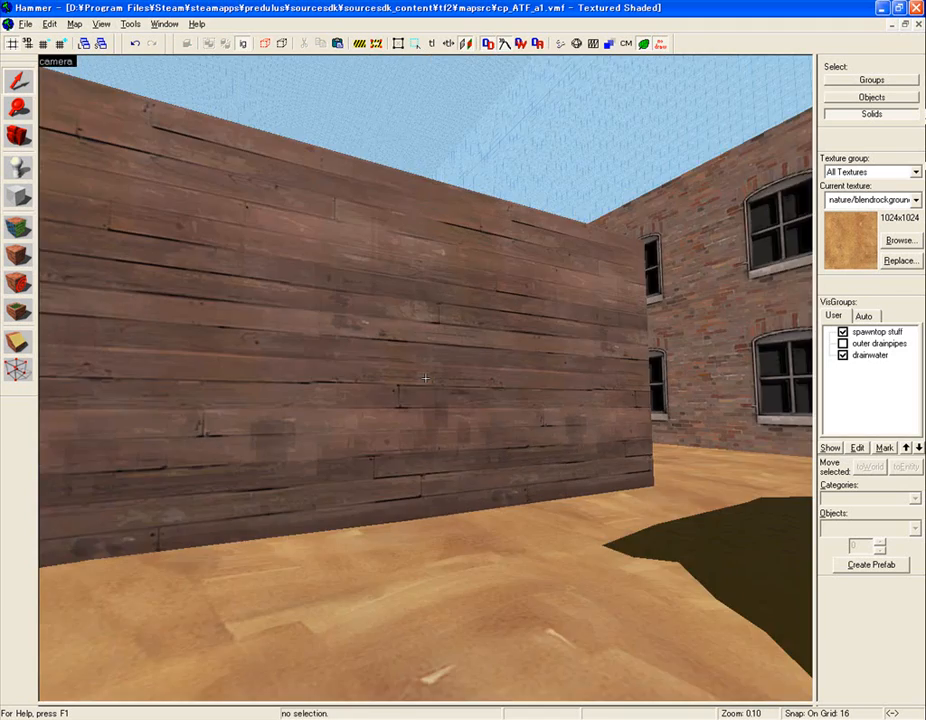
{"action": "key", "text": "s"}
{"action": "right_click_drag", "start_coordinate": [425, 378], "coordinate": [425, 340]}
{"action": "key", "text": "z"}
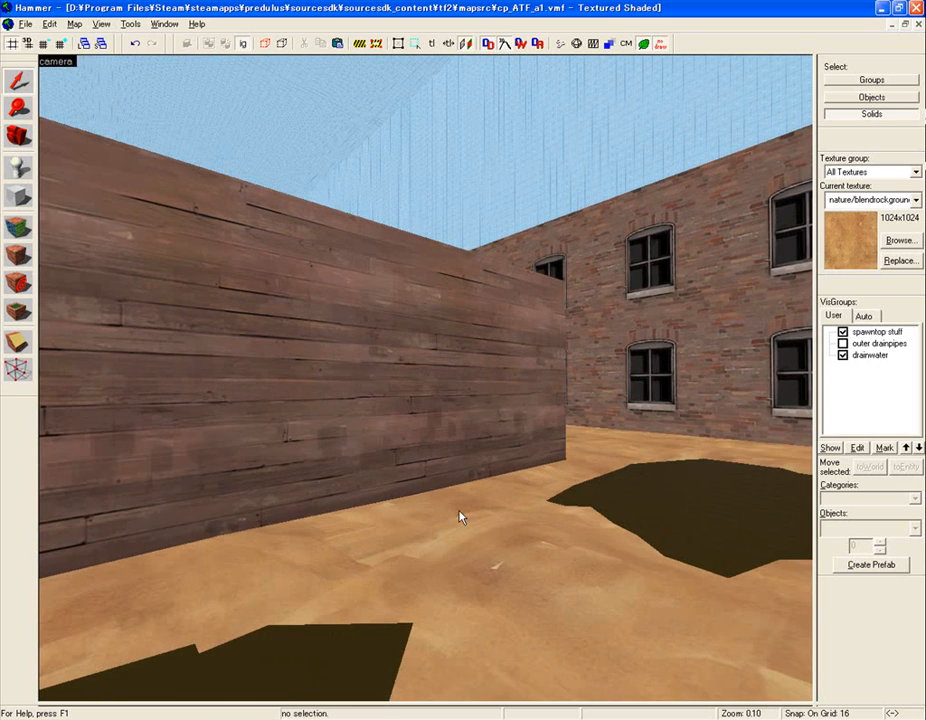
{"action": "key", "text": "ctrl+v"}
{"action": "key", "text": "z"}
{"action": "key", "text": "w"}
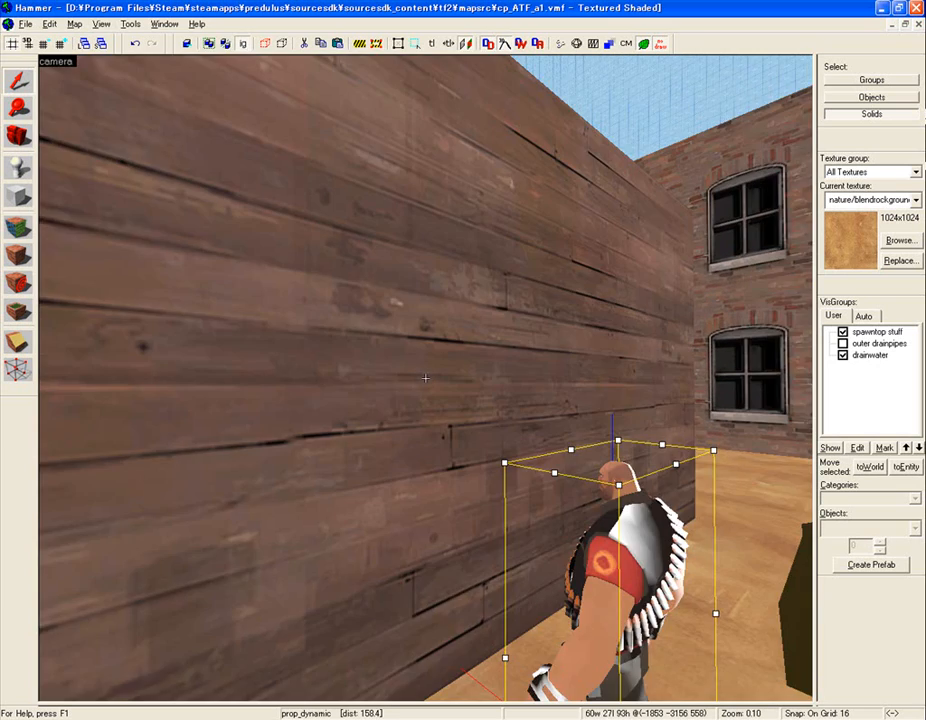
Step: Examine the height and layout of the raised blocks against the player model in the yard
{"action": "key", "text": "s"}
{"action": "key", "text": "s"}
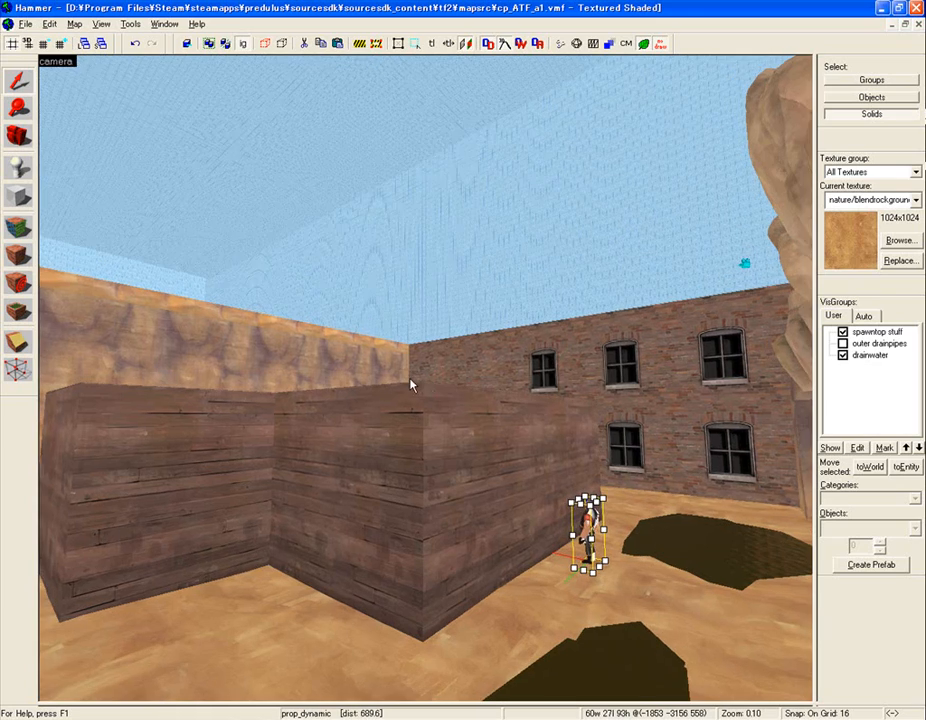
{"action": "key", "text": "w"}
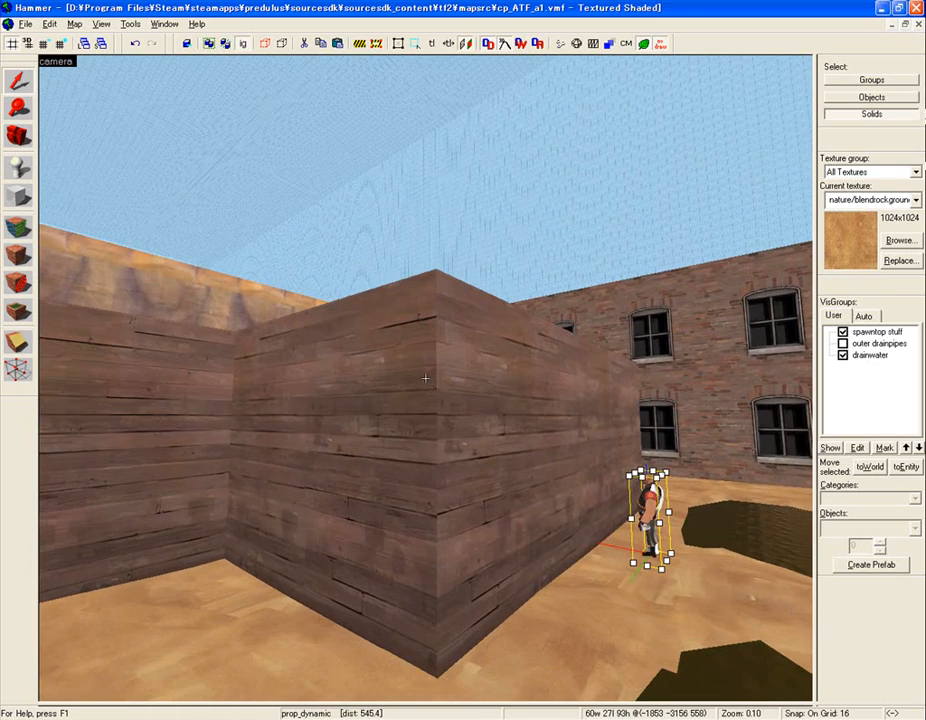
{"action": "key", "text": "s"}
{"action": "key", "text": "s"}
{"action": "key", "text": "w"}
{"action": "key", "text": "z"}
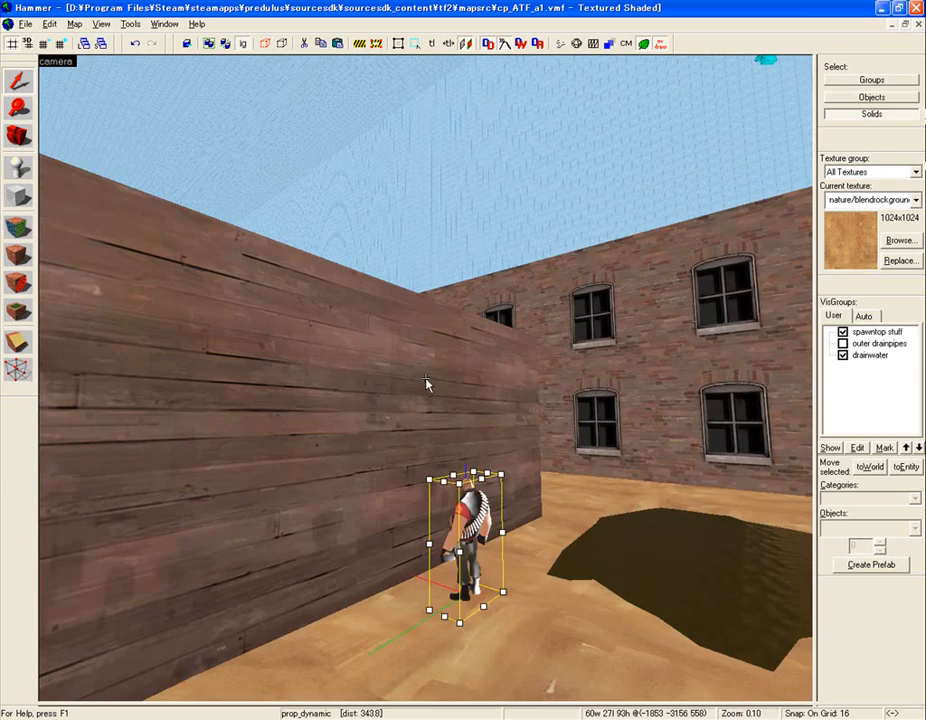
{"action": "key", "text": "Escape"}
Step: Examine how the raised blocks look along their side and through the drainpipe facing the yard
{"action": "key", "text": "z"}
{"action": "key", "text": "z"}
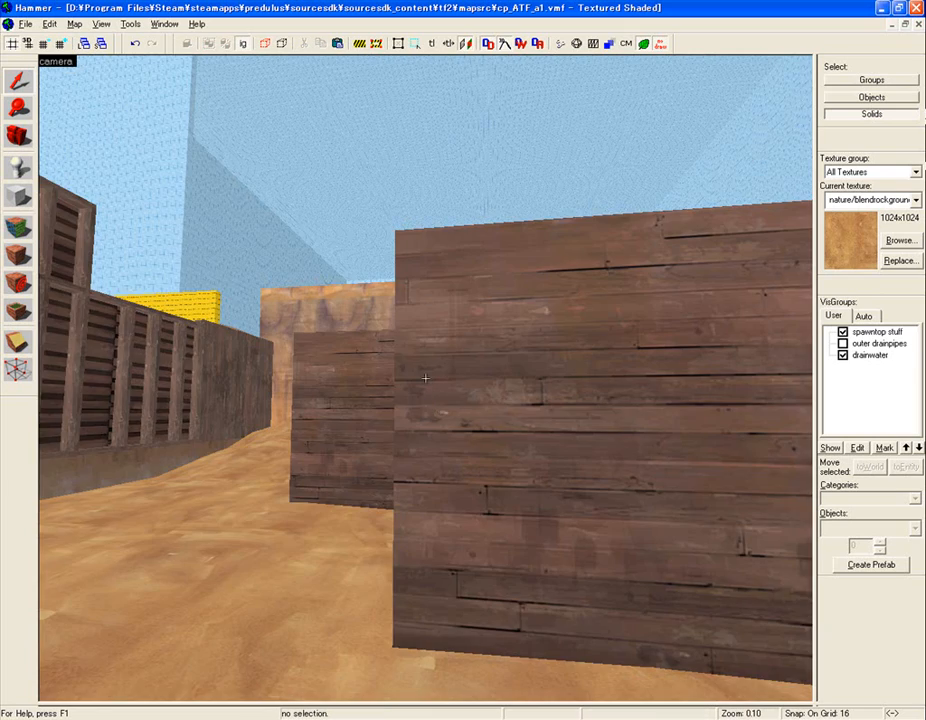
{"action": "key", "text": "z"}
{"action": "key", "text": "w"}
{"action": "key", "text": "w"}
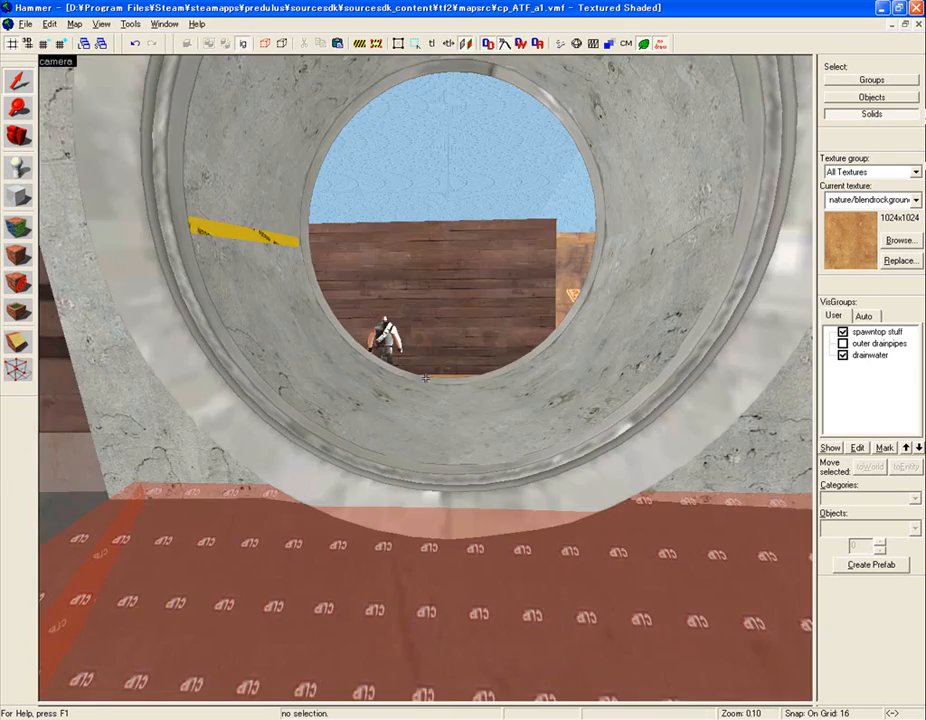
{"action": "key", "text": "w"}
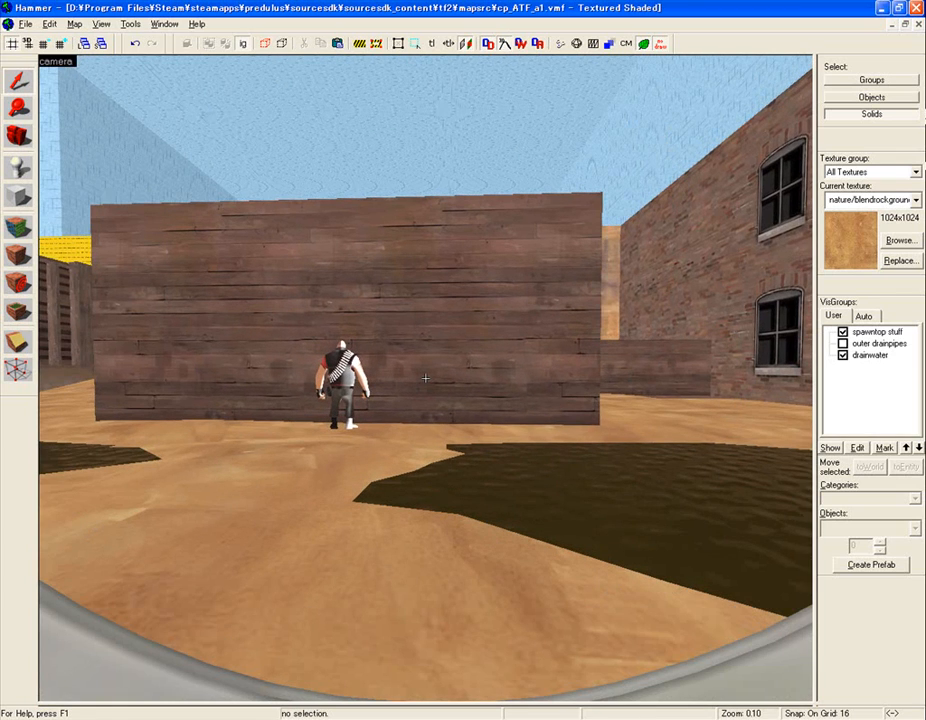
{"action": "key", "text": "w"}
{"action": "key", "text": "w"}
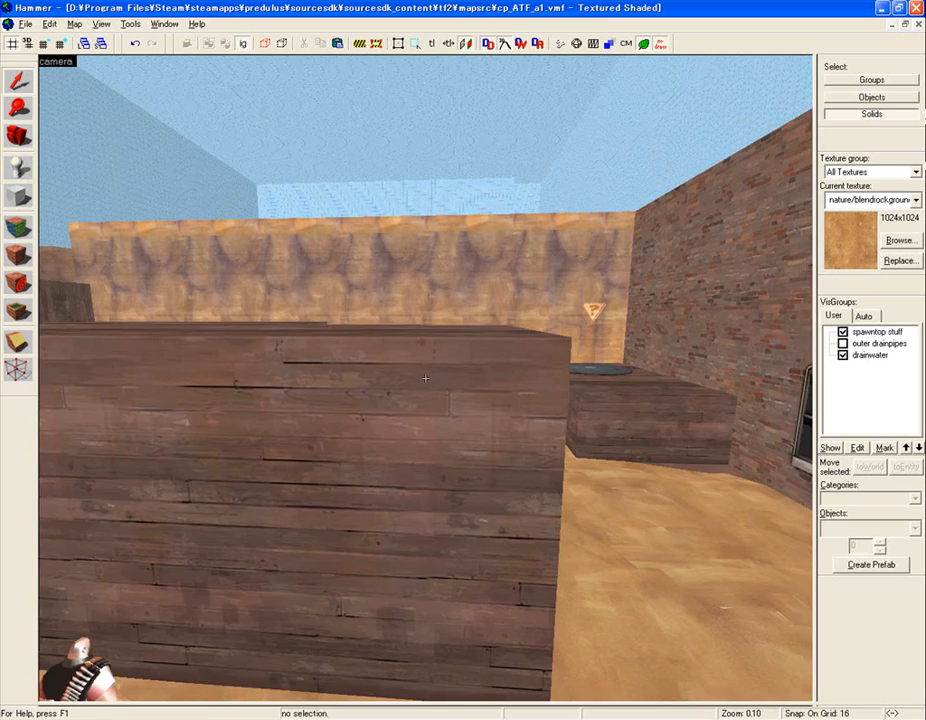
Step: Widen the front block further toward the brick building to 736 units
{"action": "key", "text": "s"}
{"action": "key", "text": "s"}
{"action": "key", "text": "z"}
{"action": "left_click", "coordinate": [451, 424]}
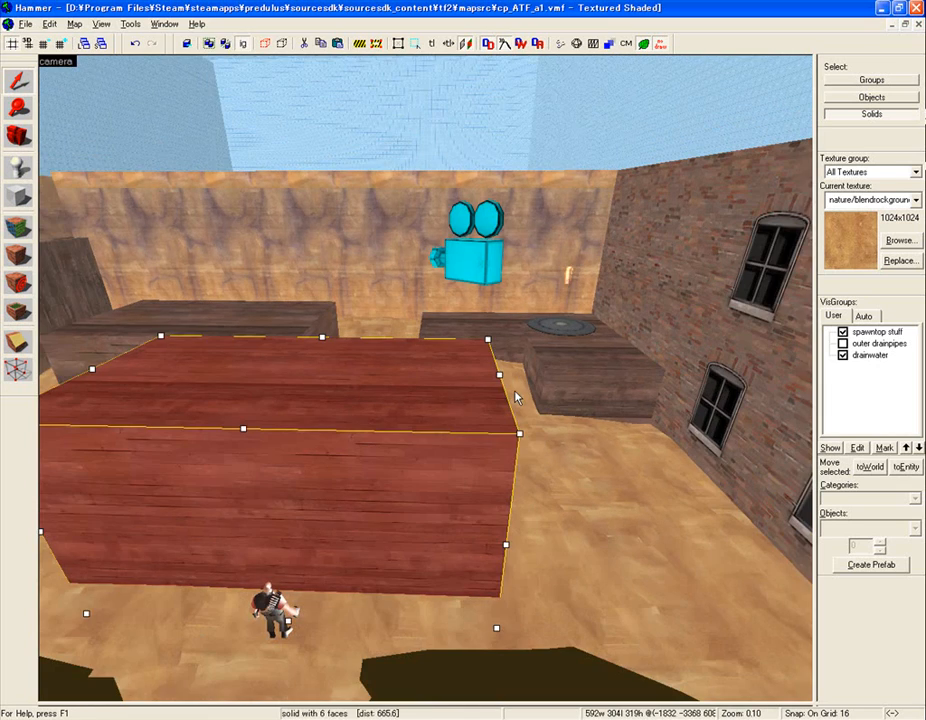
{"action": "left_click_drag", "start_coordinate": [500, 378], "coordinate": [609, 398]}
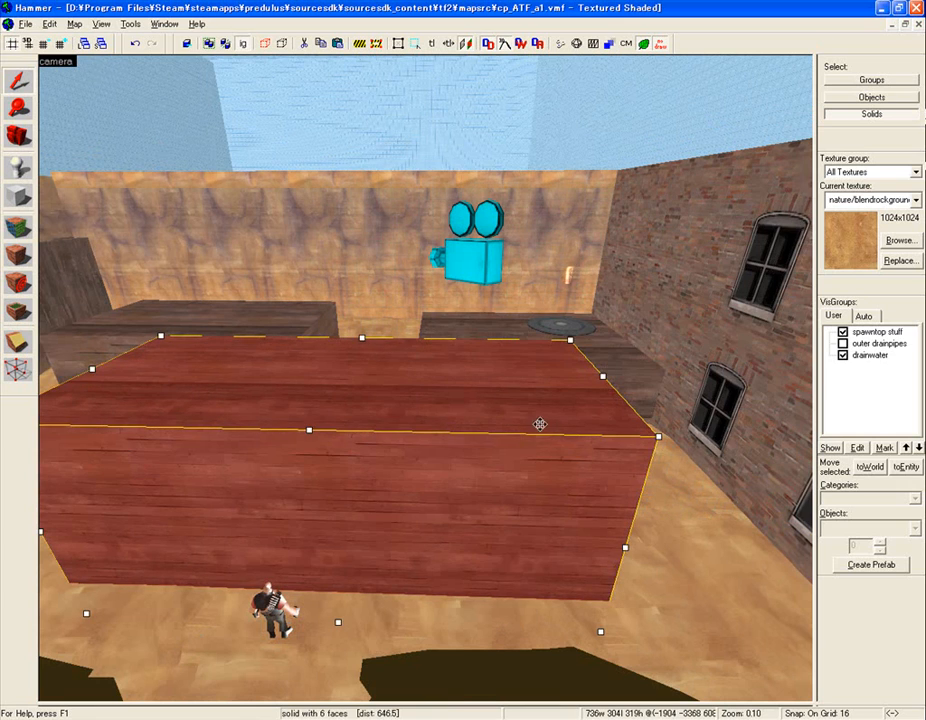
Step: Narrow the front block to 576 units by pulling in its side facing the brick building
{"action": "key", "text": "z"}
{"action": "key", "text": "w"}
{"action": "key", "text": "Escape"}
{"action": "key", "text": "s"}
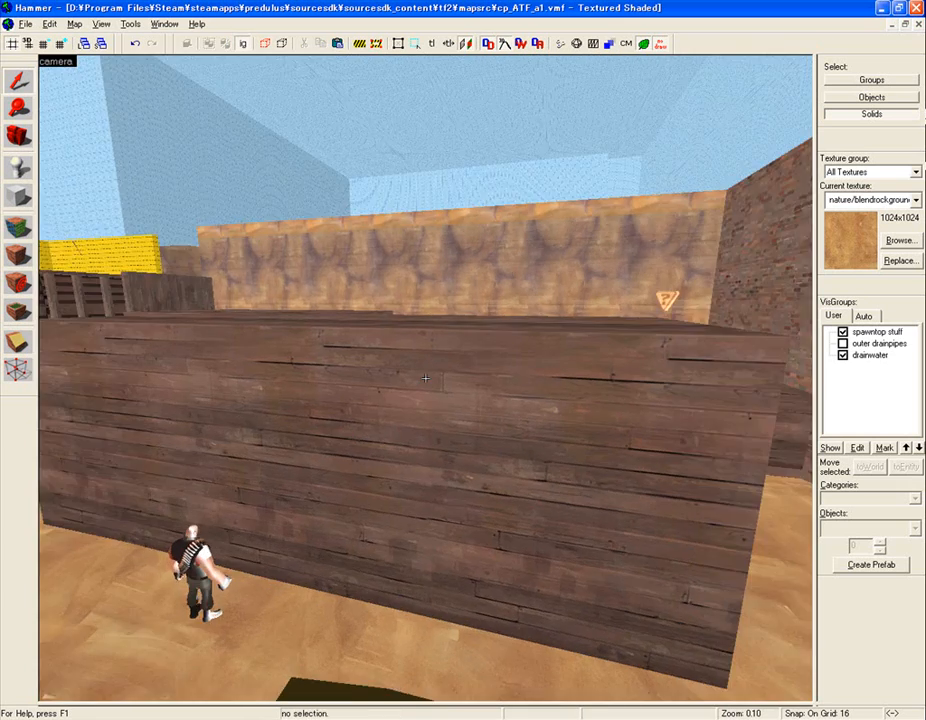
{"action": "key", "text": "w"}
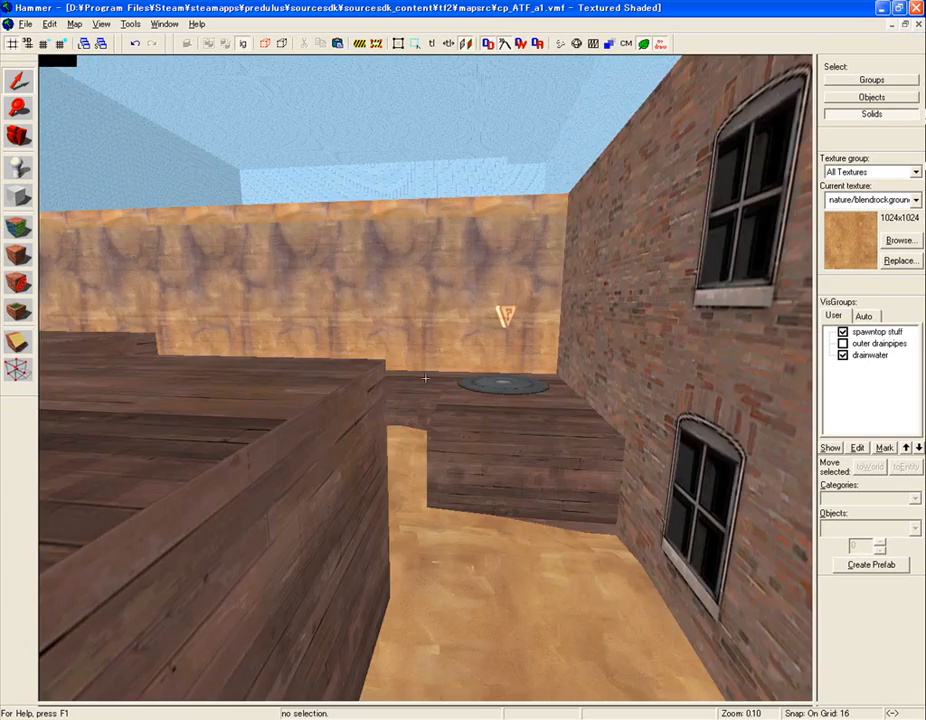
{"action": "key", "text": "s"}
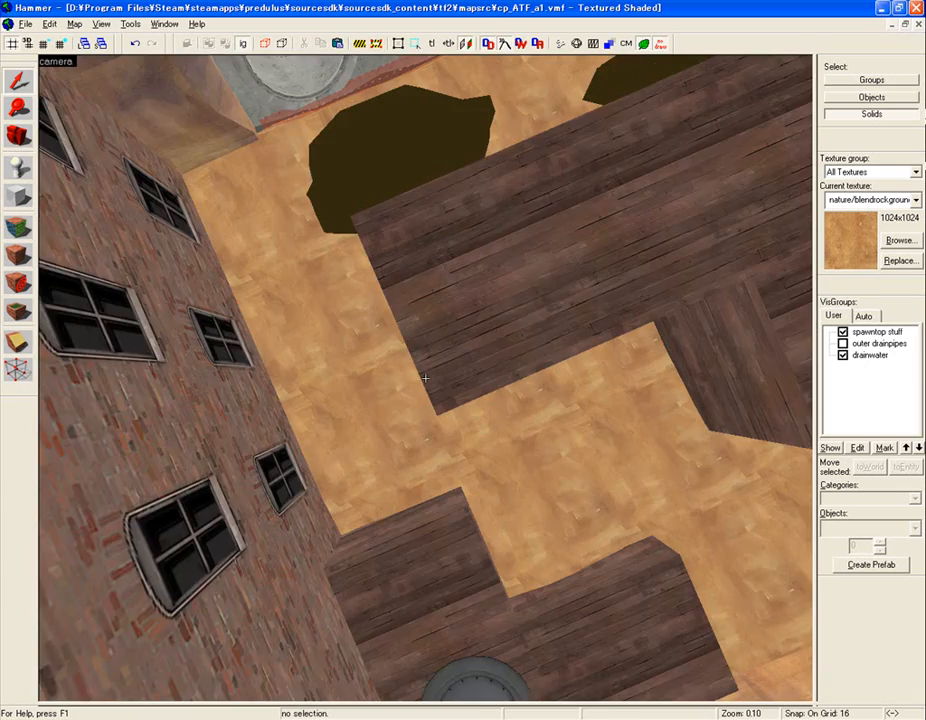
{"action": "key", "text": "z"}
{"action": "left_click", "coordinate": [393, 337]}
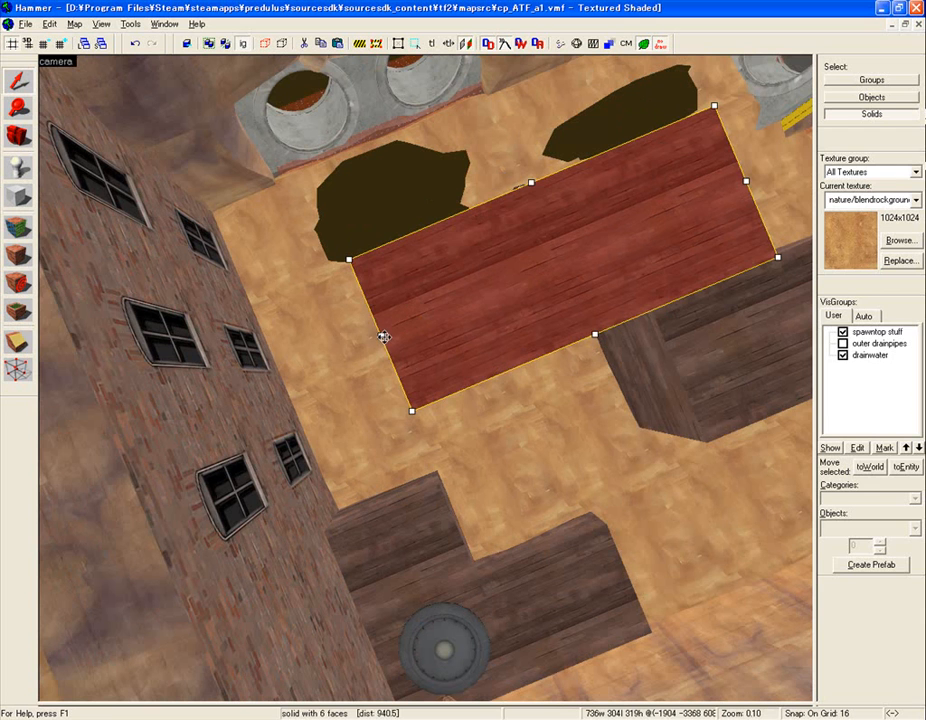
{"action": "left_click_drag", "start_coordinate": [381, 336], "coordinate": [413, 326]}
{"action": "key", "text": "s"}
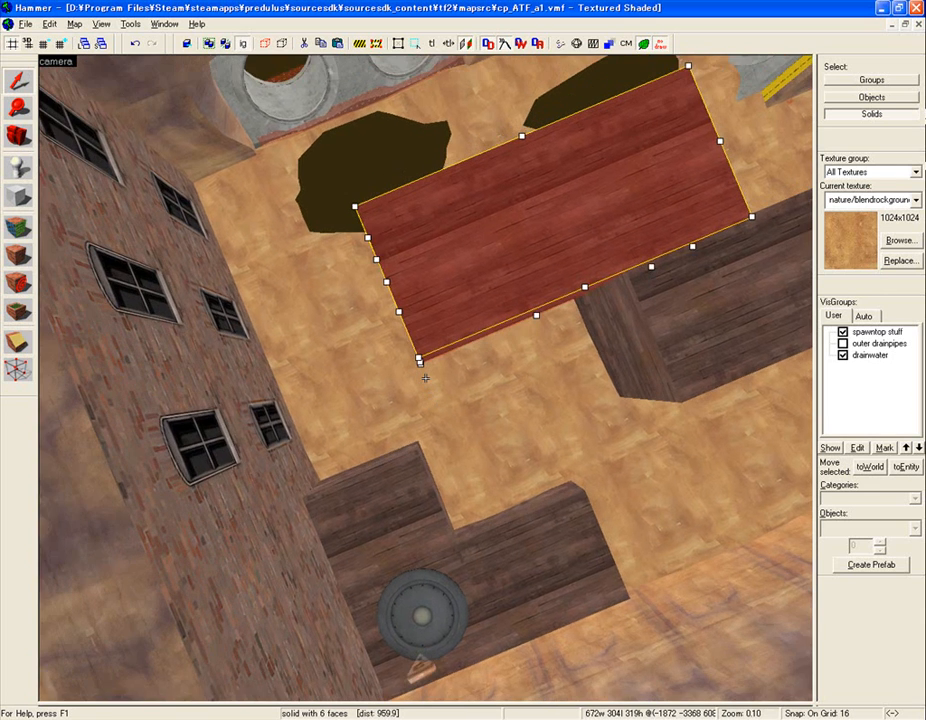
{"action": "key", "text": "w"}
{"action": "left_click_drag", "start_coordinate": [392, 320], "coordinate": [451, 323]}
{"action": "key", "text": "z"}
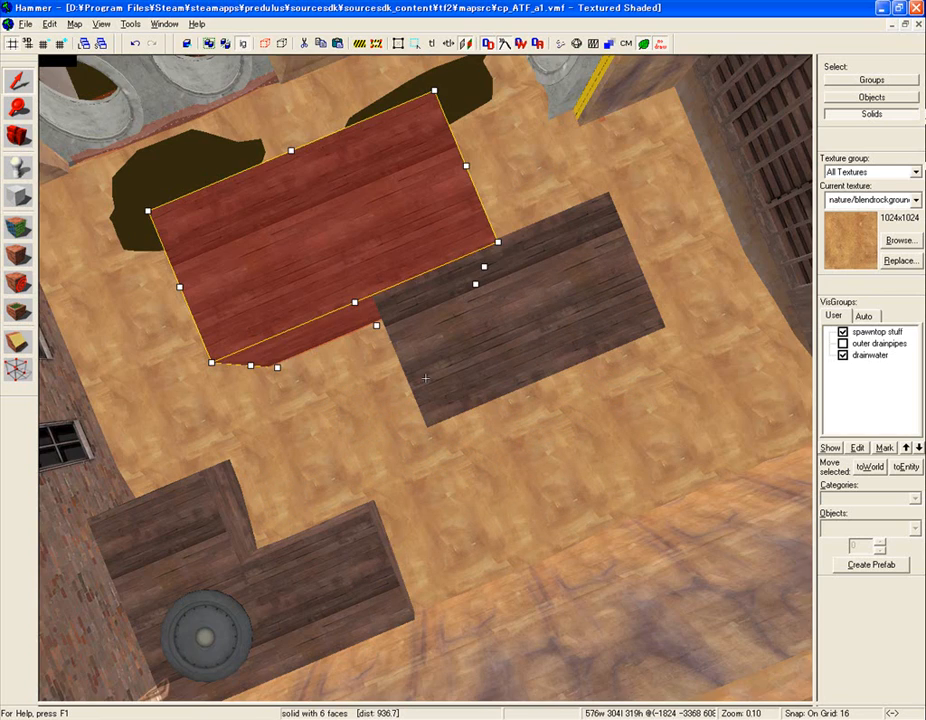
{"action": "key", "text": "Escape"}
Step: Delete the rear wooden block adjoining the front block in the yard
{"action": "key", "text": "z"}
{"action": "key", "text": "s"}
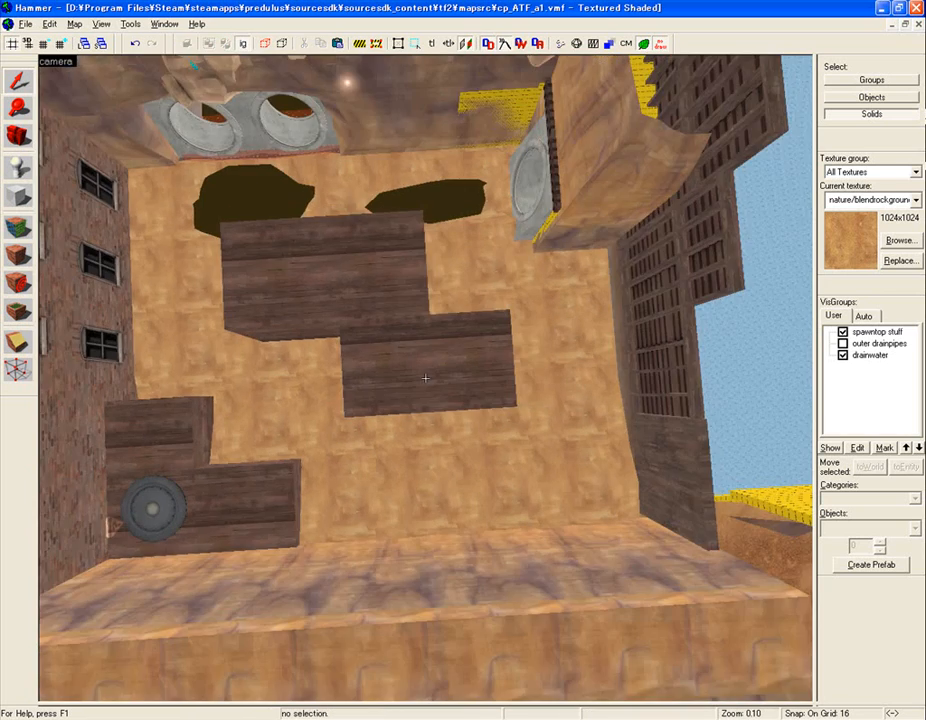
{"action": "key", "text": "w"}
{"action": "key", "text": "d"}
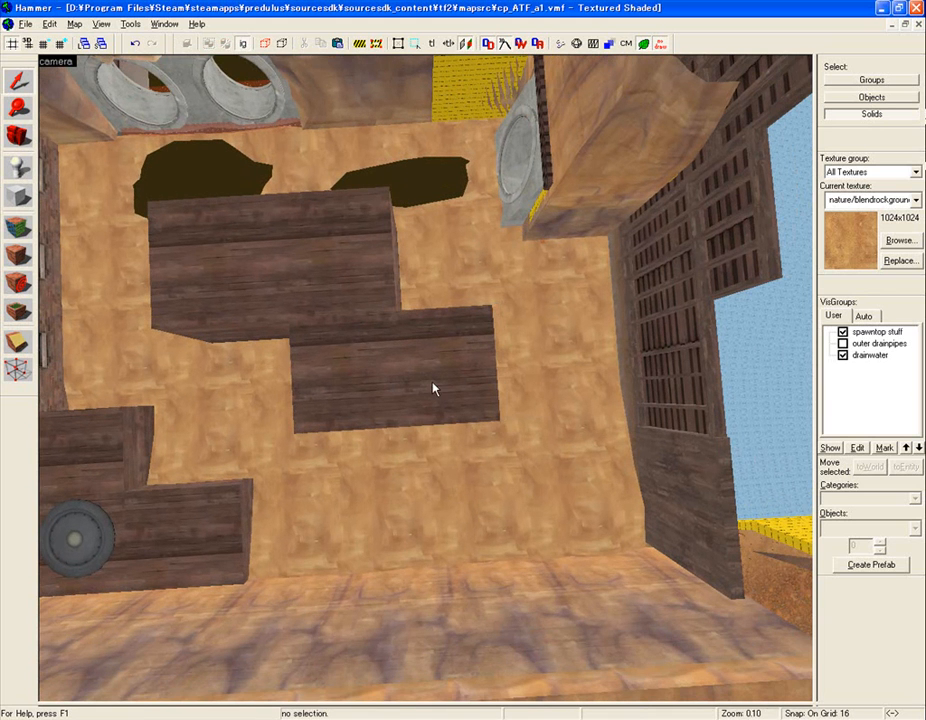
{"action": "left_click", "coordinate": [421, 376]}
{"action": "key", "text": "Delete"}
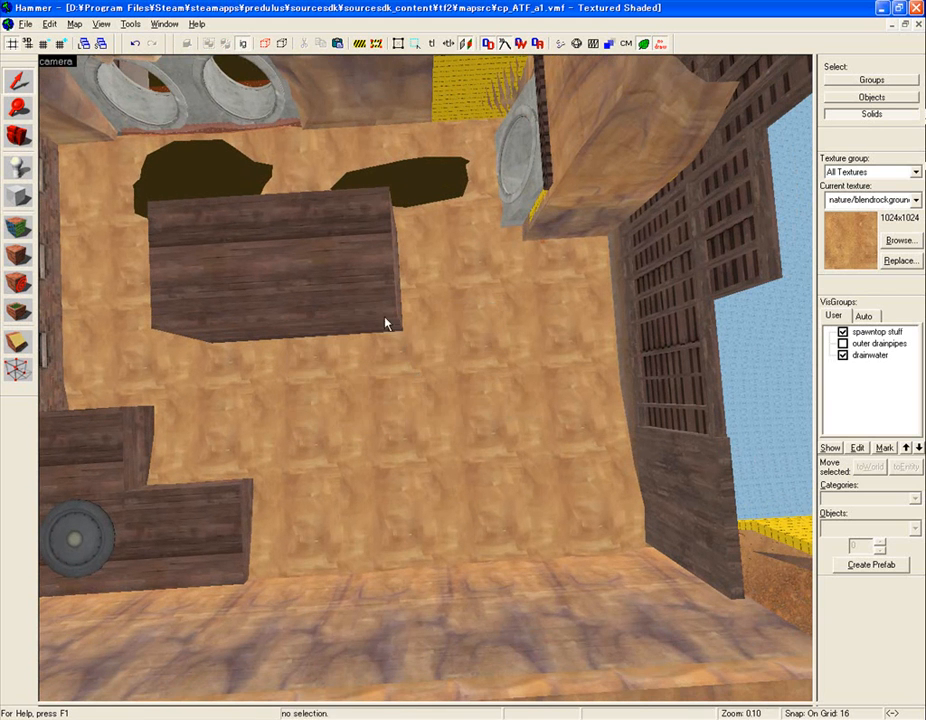
Step: Place a copy of the front block directly behind it, offset toward the slatted wooden fence
{"action": "left_click", "coordinate": [374, 240]}
{"action": "key", "text": "z"}
{"action": "key", "text": "w"}
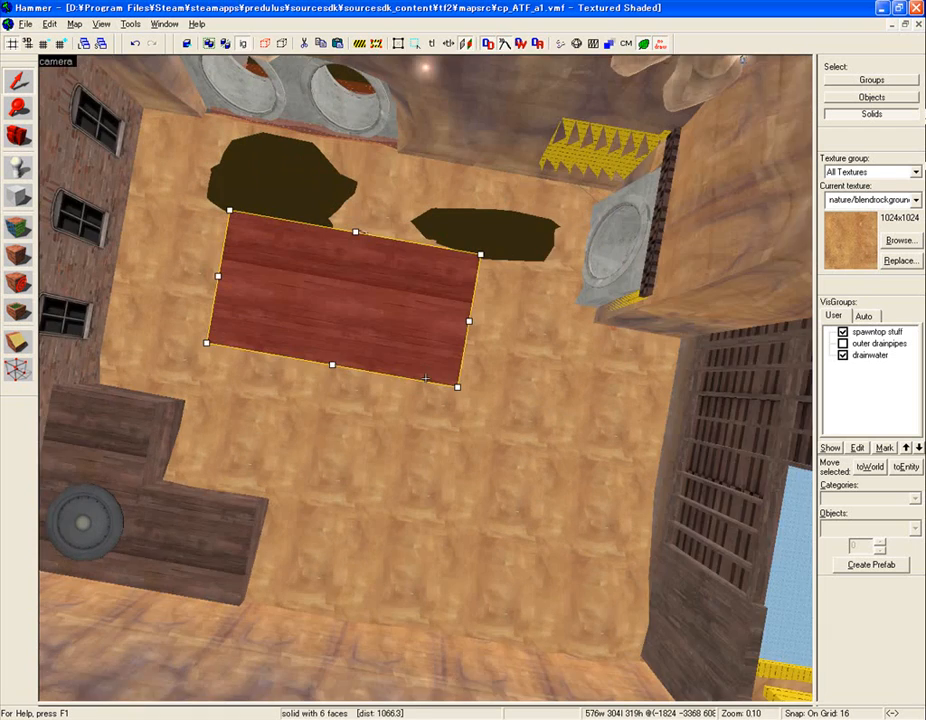
{"action": "key", "text": "z"}
{"action": "left_click_drag", "start_coordinate": [403, 306], "coordinate": [489, 510]}
{"action": "left_click_drag", "start_coordinate": [399, 500], "coordinate": [507, 508]}
{"action": "key", "text": "z"}
{"action": "key", "text": "z"}
{"action": "key", "text": "Escape"}
{"action": "key", "text": "z"}
{"action": "key", "text": "z"}
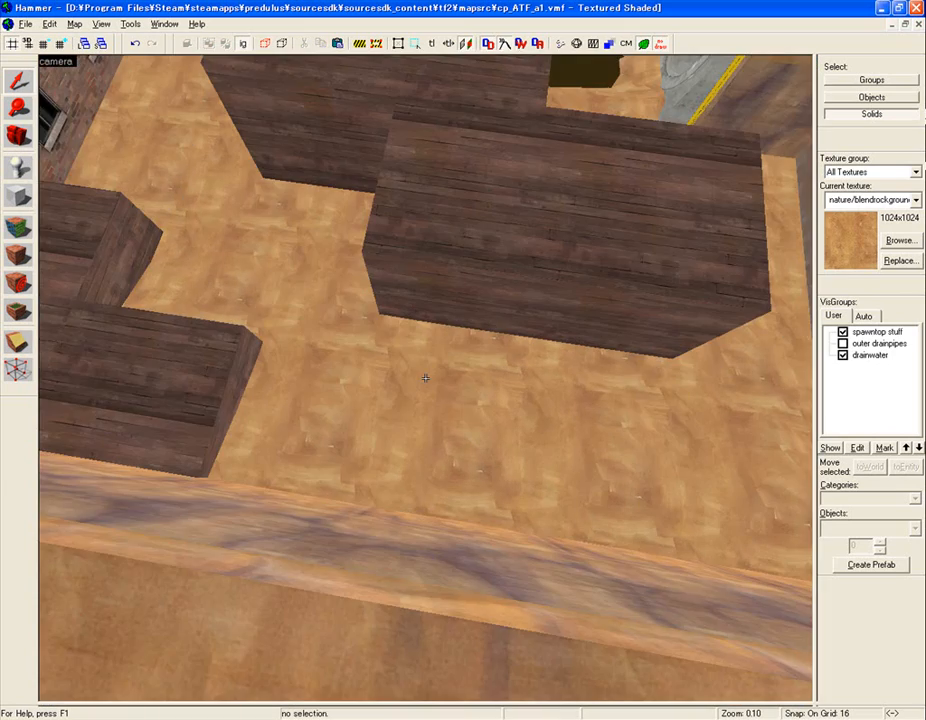
Step: Examine the two staggered blocks from around the yard and the passage between them and the slatted fence
{"action": "key", "text": "w"}
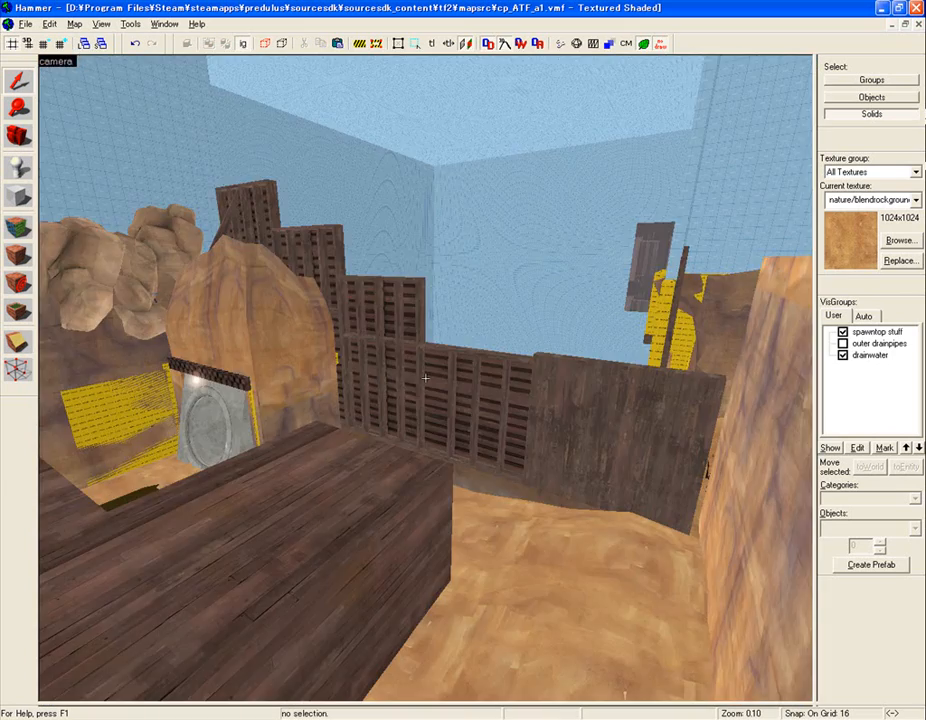
{"action": "key", "text": "s"}
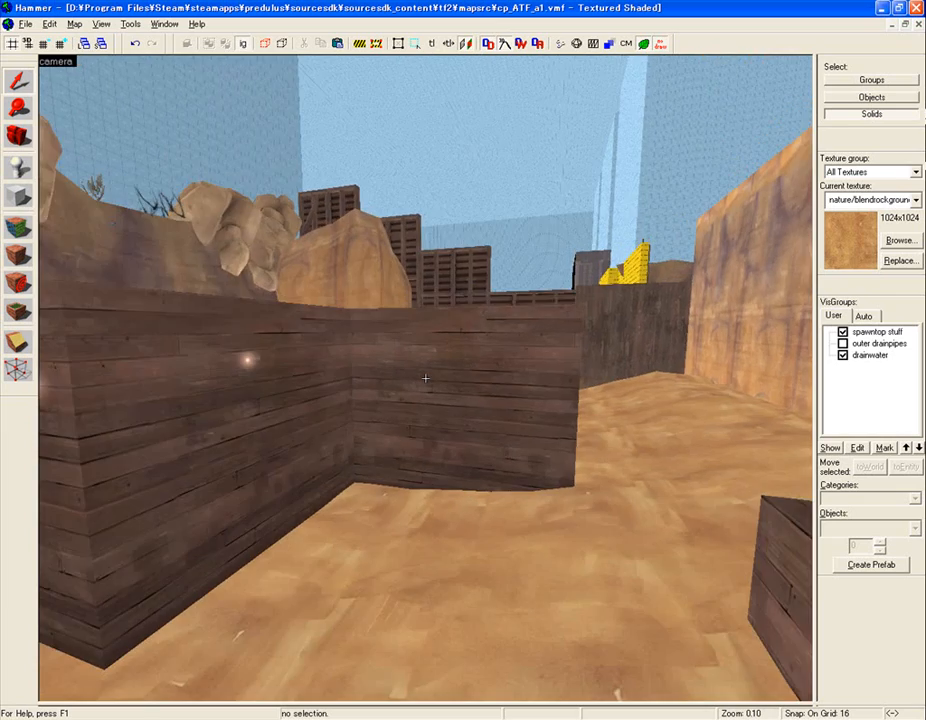
{"action": "key", "text": "w"}
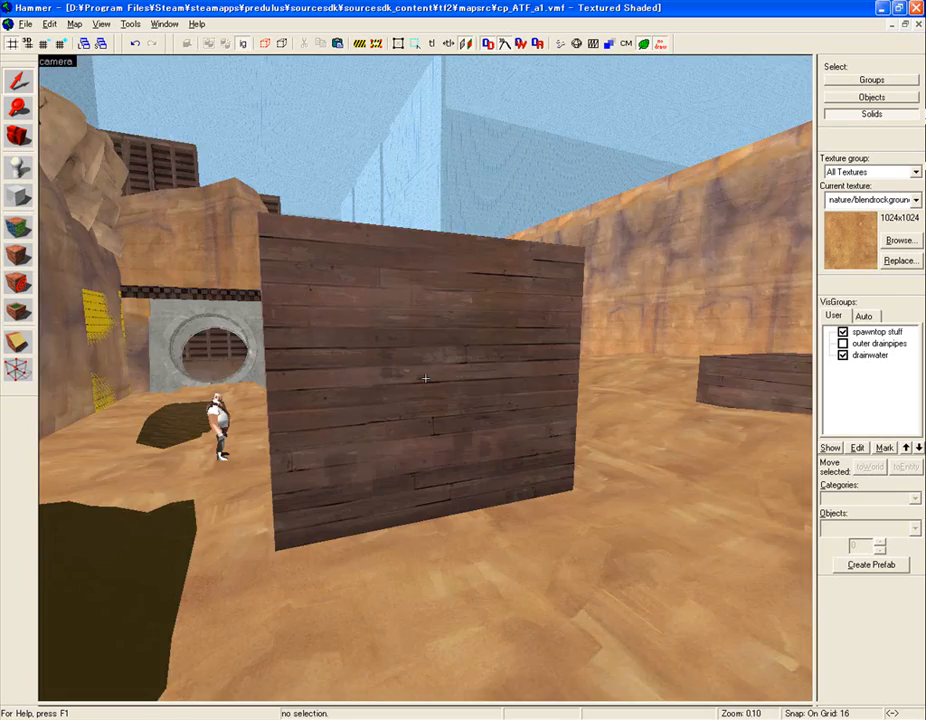
{"action": "key", "text": "w"}
{"action": "key", "text": "s"}
{"action": "key", "text": "w"}
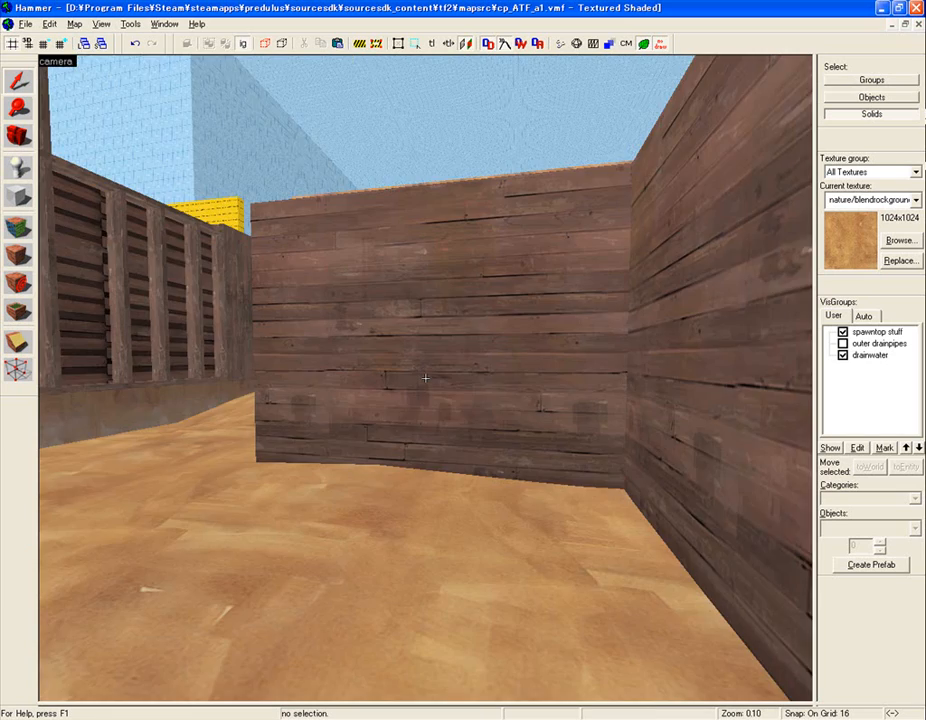
{"action": "key", "text": "w"}
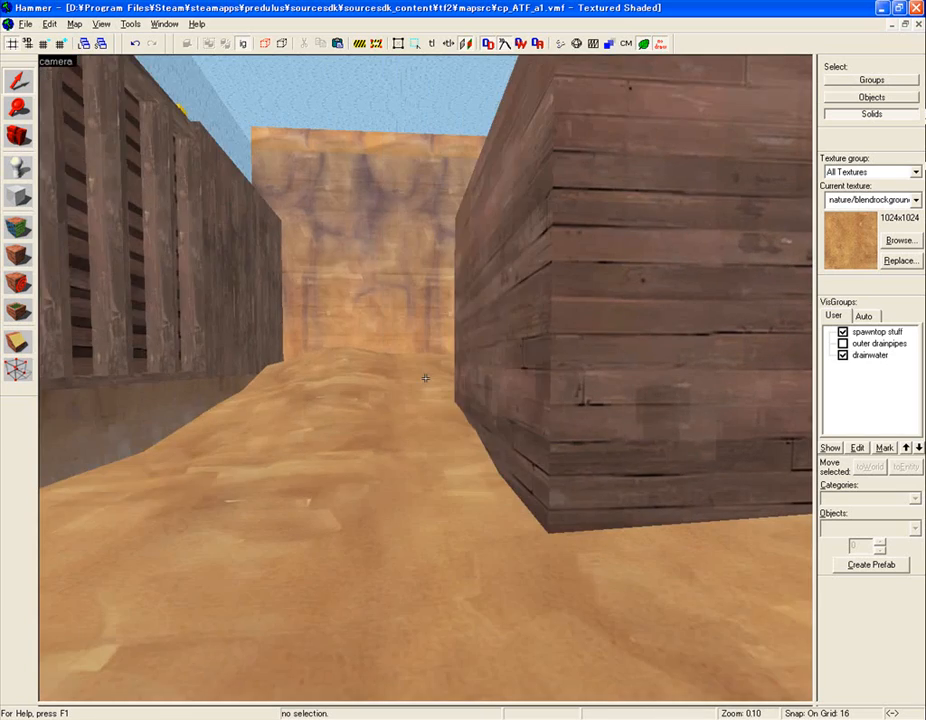
Step: Examine the view from behind the blocks toward the brick building and the gap to the manhole platforms
{"action": "key", "text": "s"}
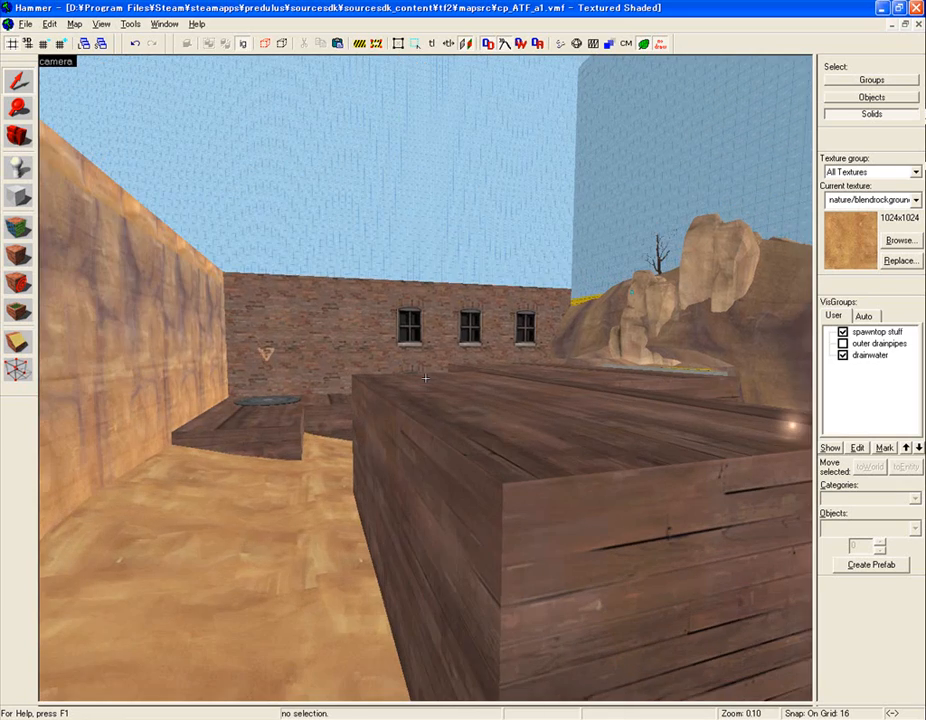
{"action": "key", "text": "a"}
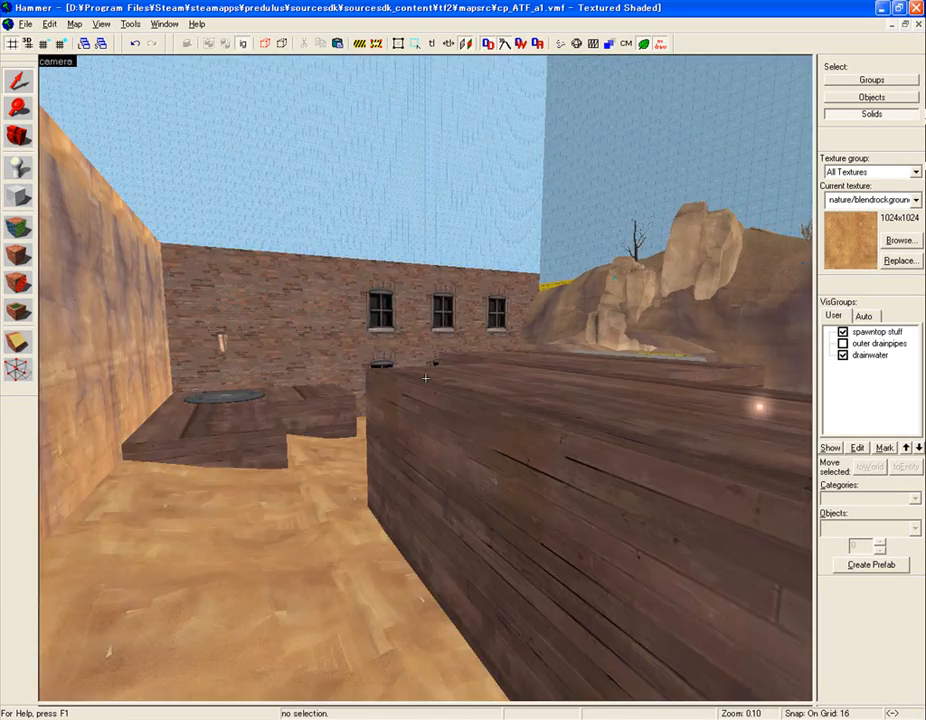
{"action": "key", "text": "d"}
{"action": "key", "text": "s"}
{"action": "key", "text": "w"}
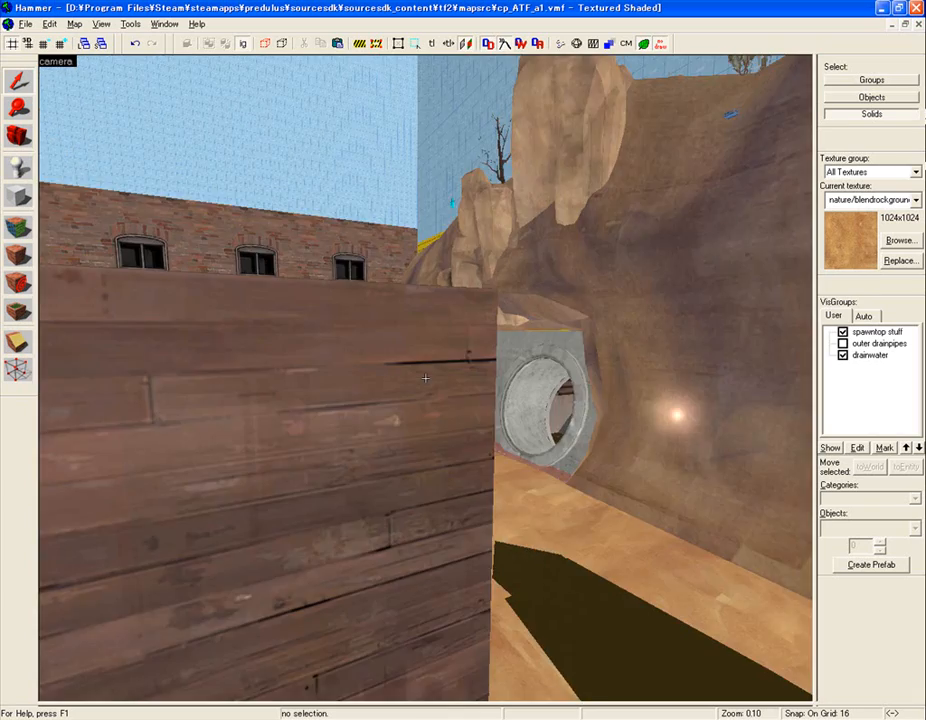
{"action": "key", "text": "s"}
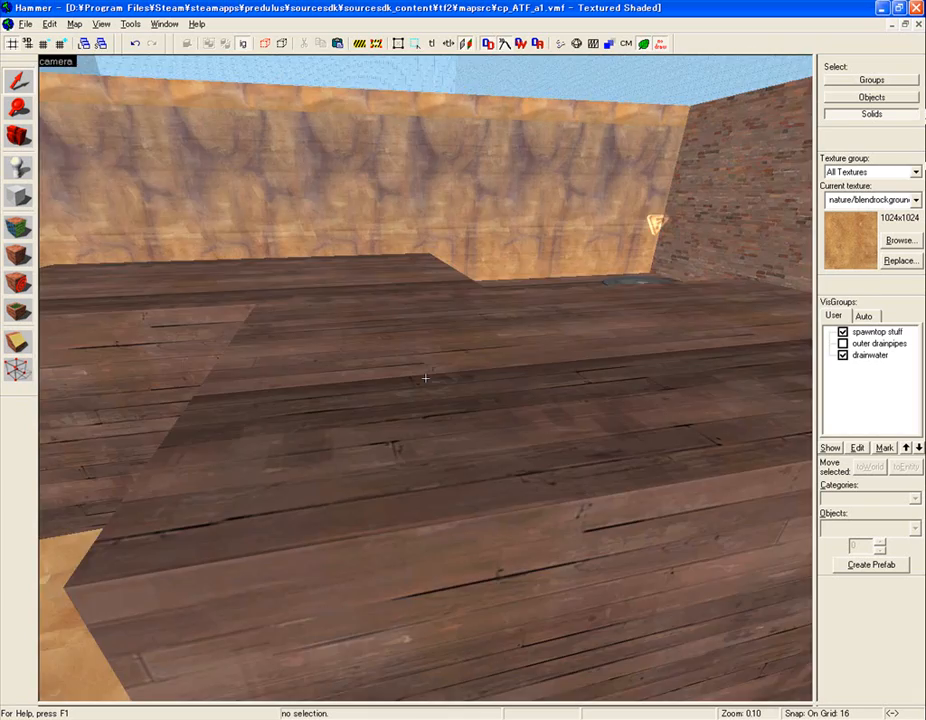
{"action": "key", "text": "d"}
{"action": "key", "text": "w"}
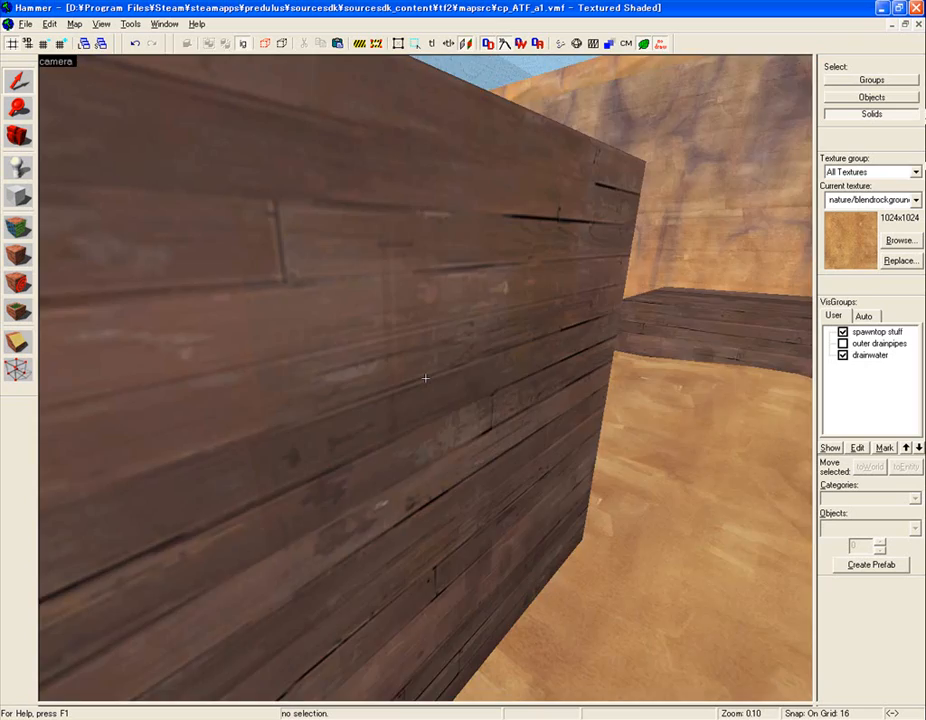
{"action": "key", "text": "d"}
{"action": "key", "text": "s"}
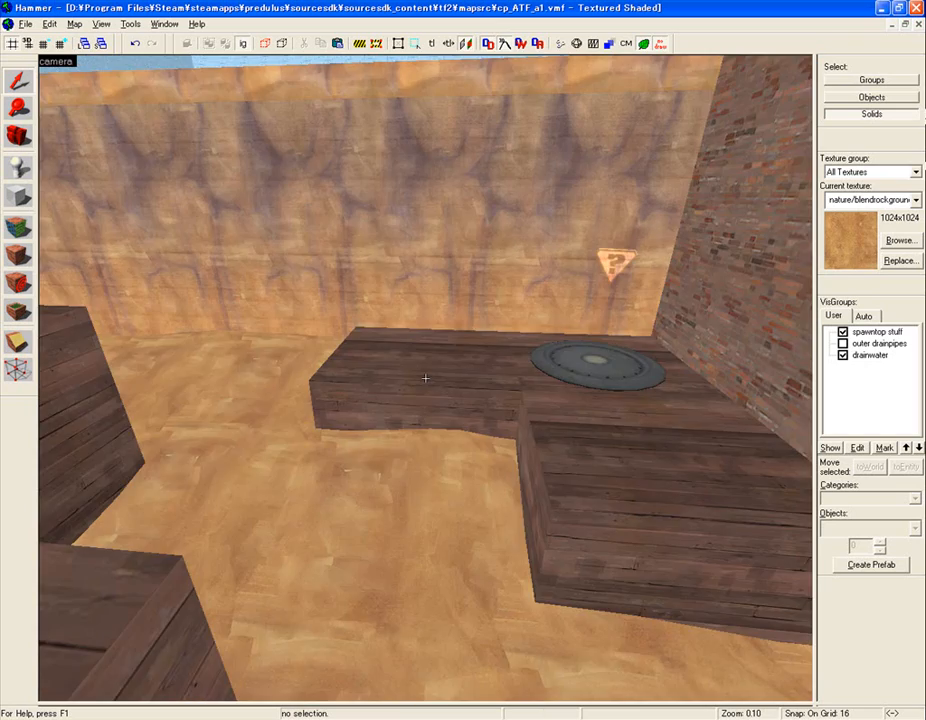
Step: Examine the inner corner between the two blocks and the route around the rear block beside the fence
{"action": "key", "text": "a"}
{"action": "key", "text": "a"}
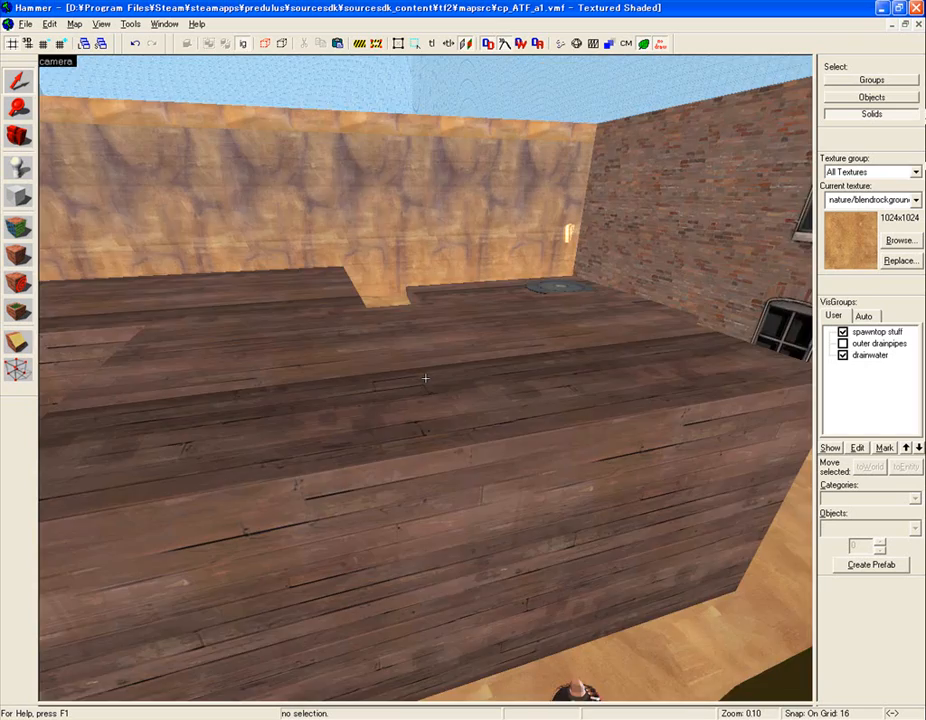
{"action": "key", "text": "w"}
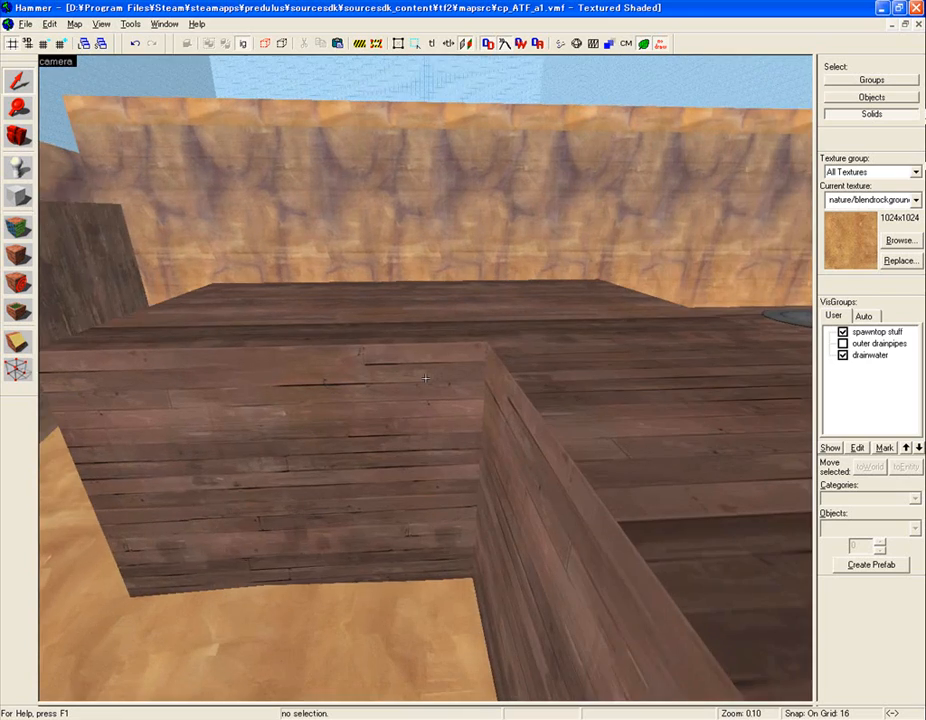
{"action": "key", "text": "w"}
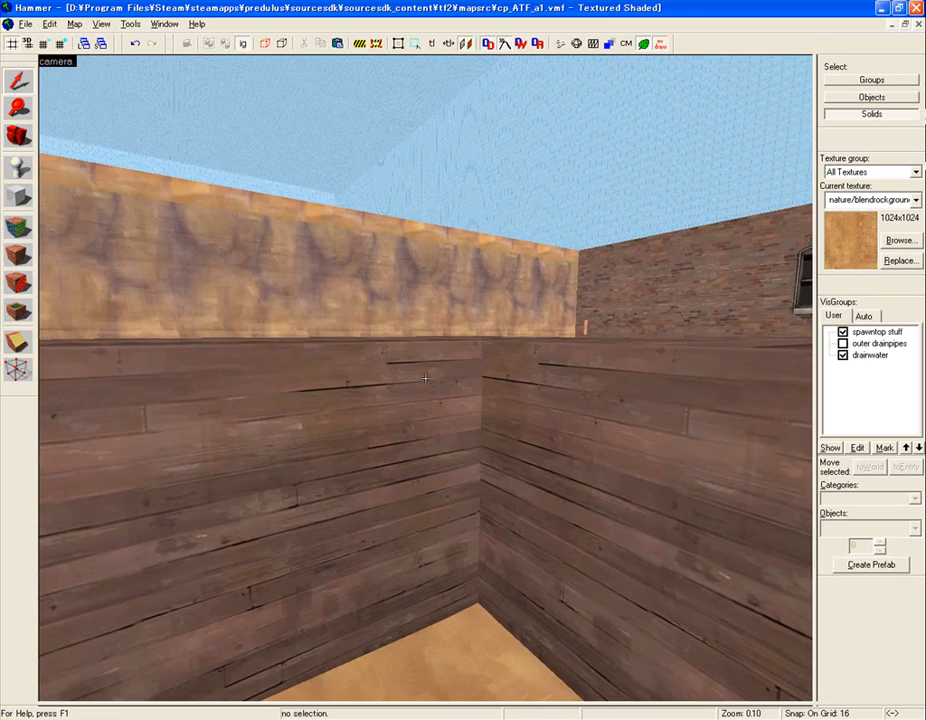
{"action": "key", "text": "w"}
{"action": "key", "text": "a"}
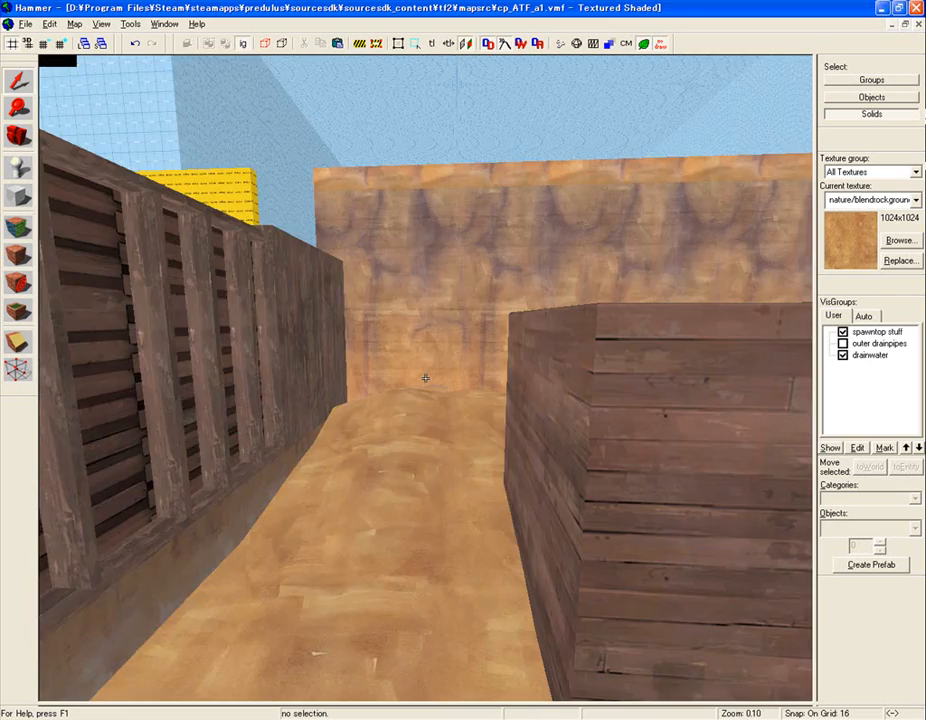
{"action": "key", "text": "w"}
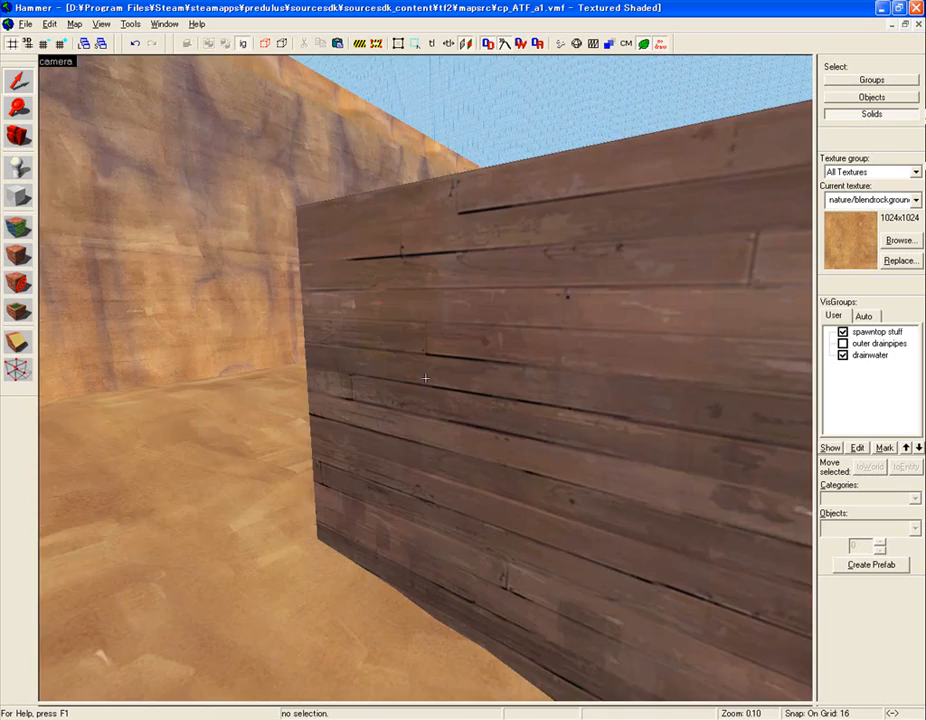
{"action": "key", "text": "a"}
{"action": "key", "text": "w"}
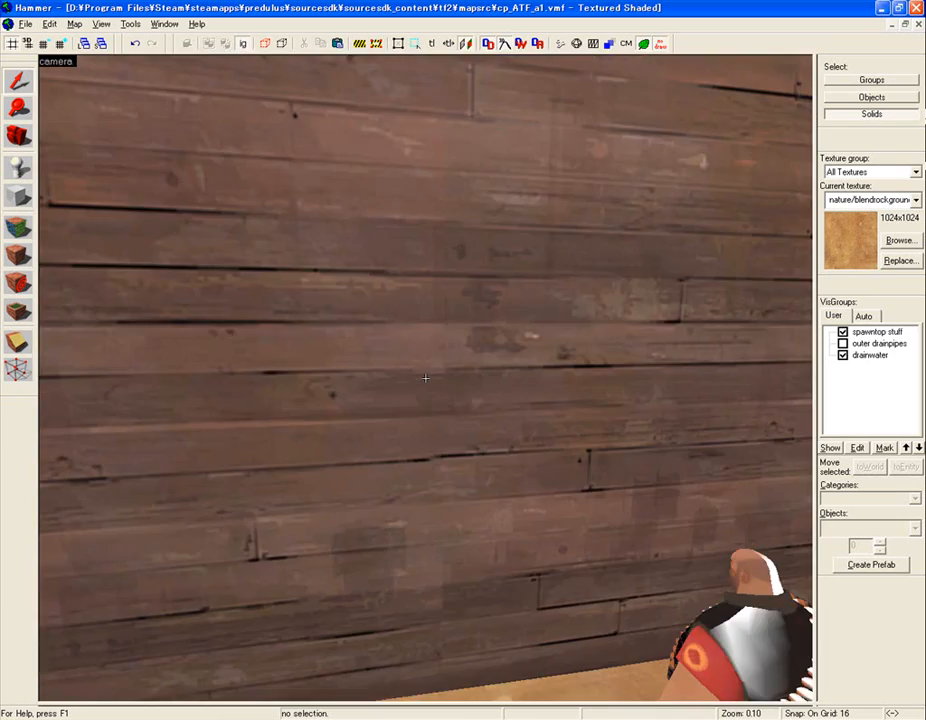
Step: Examine the front block's height against the player model and the route around its brick-building side
{"action": "key", "text": "s"}
{"action": "key", "text": "d"}
{"action": "key", "text": "d"}
{"action": "key", "text": "a"}
{"action": "key", "text": "s"}
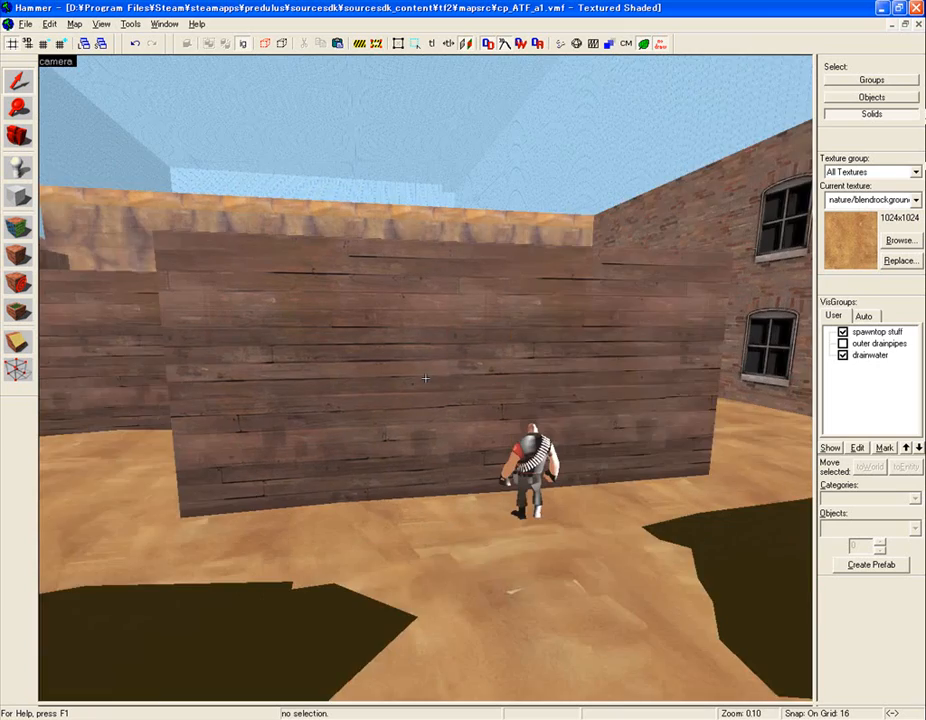
{"action": "key", "text": "w"}
{"action": "key", "text": "w"}
{"action": "key", "text": "d"}
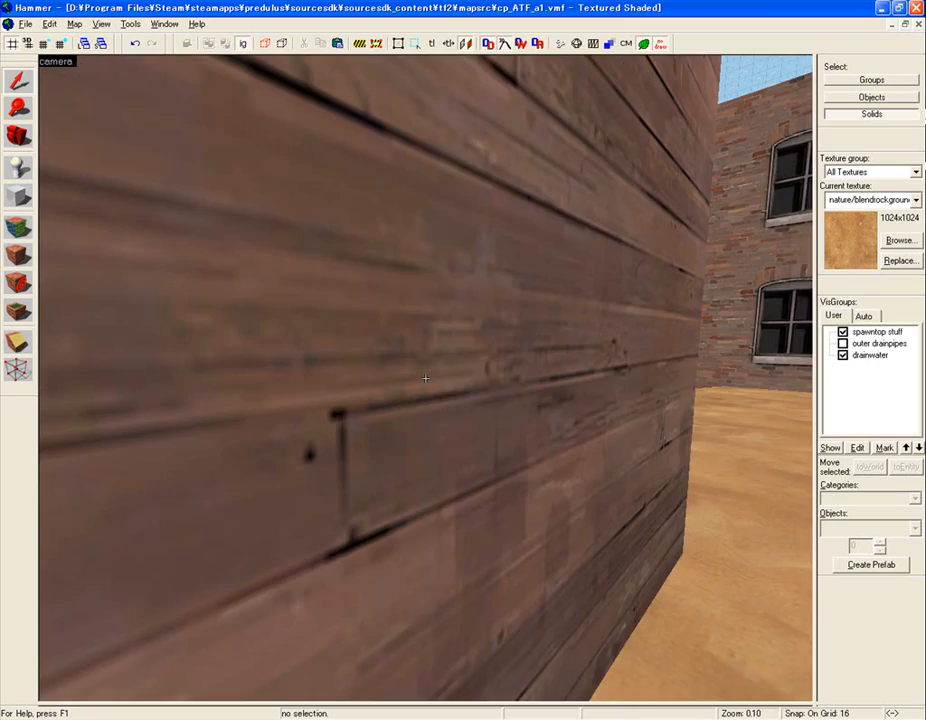
{"action": "key", "text": "w"}
{"action": "key", "text": "d"}
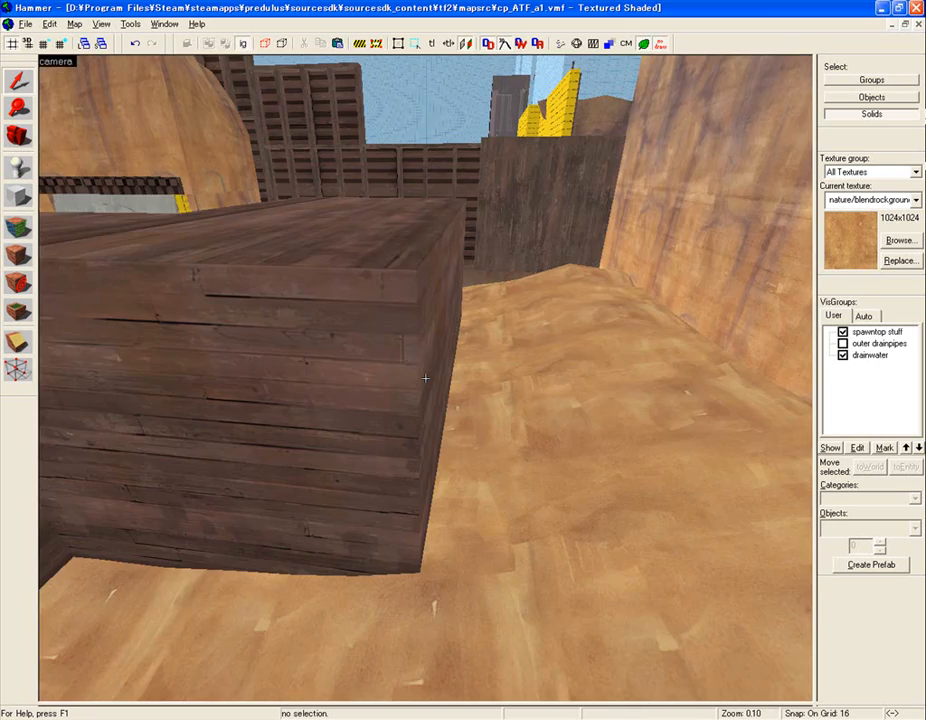
Step: Examine the overall layout of the staggered blocks, manhole platforms and cliff wall from above
{"action": "key", "text": "s"}
{"action": "key", "text": "s"}
{"action": "key", "text": "w"}
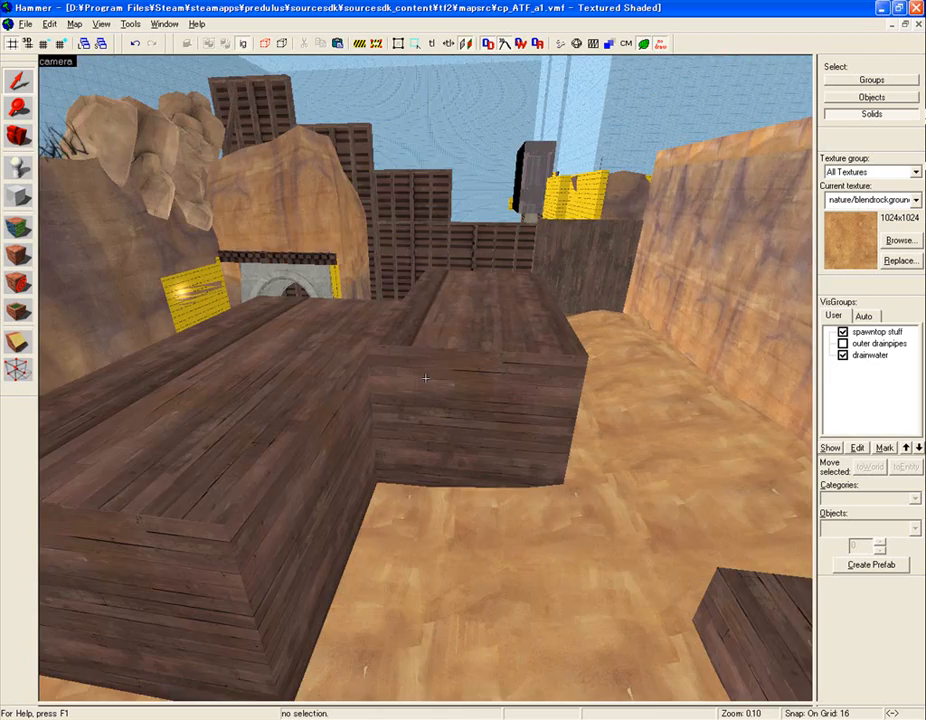
{"action": "key", "text": "d"}
{"action": "key", "text": "s"}
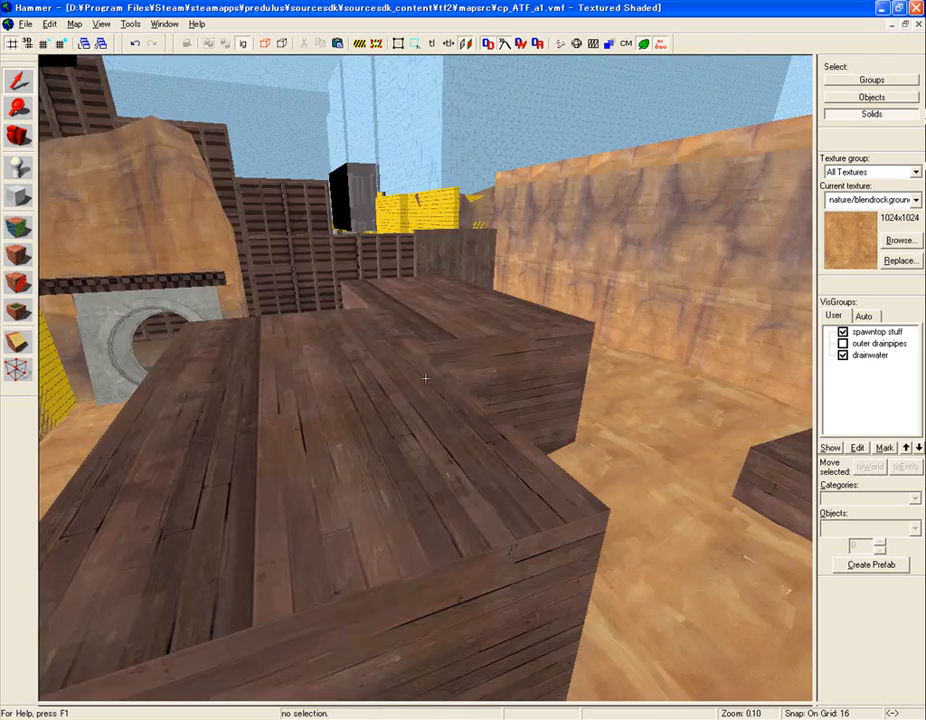
{"action": "key", "text": "w"}
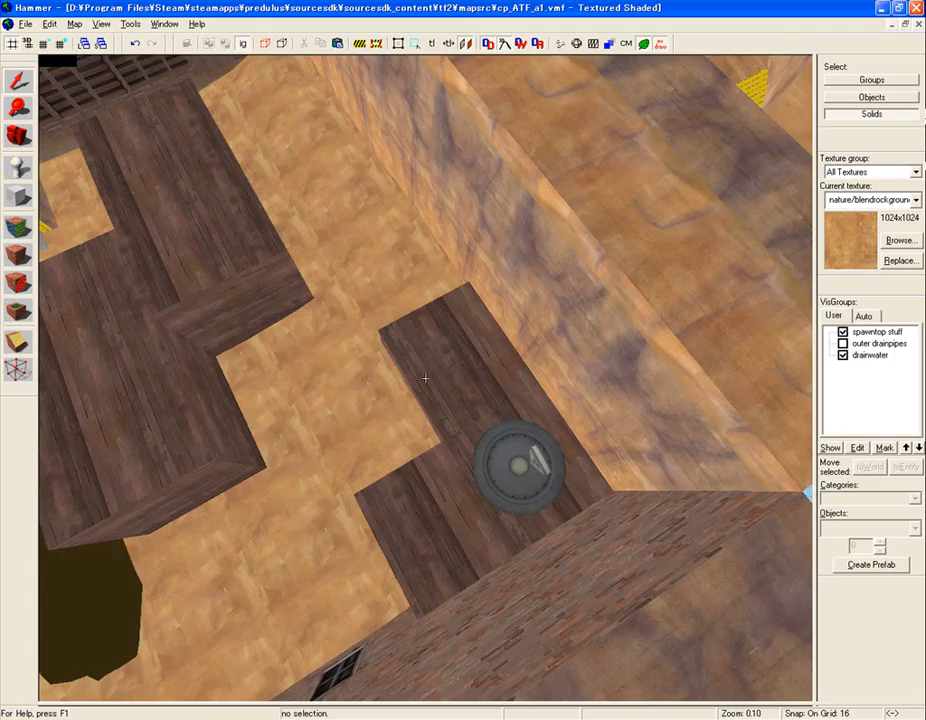
{"action": "key", "text": "s"}
{"action": "key", "text": "s"}
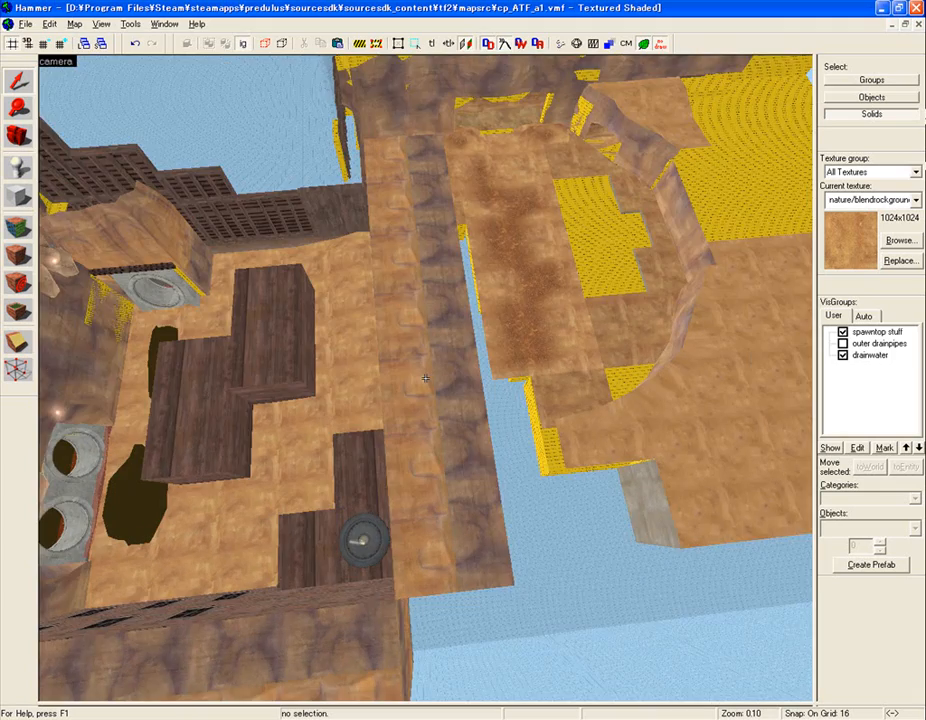
Step: Move the long cliff wall farther back from the wooden blocks to widen the yard behind them
{"action": "key", "text": "w"}
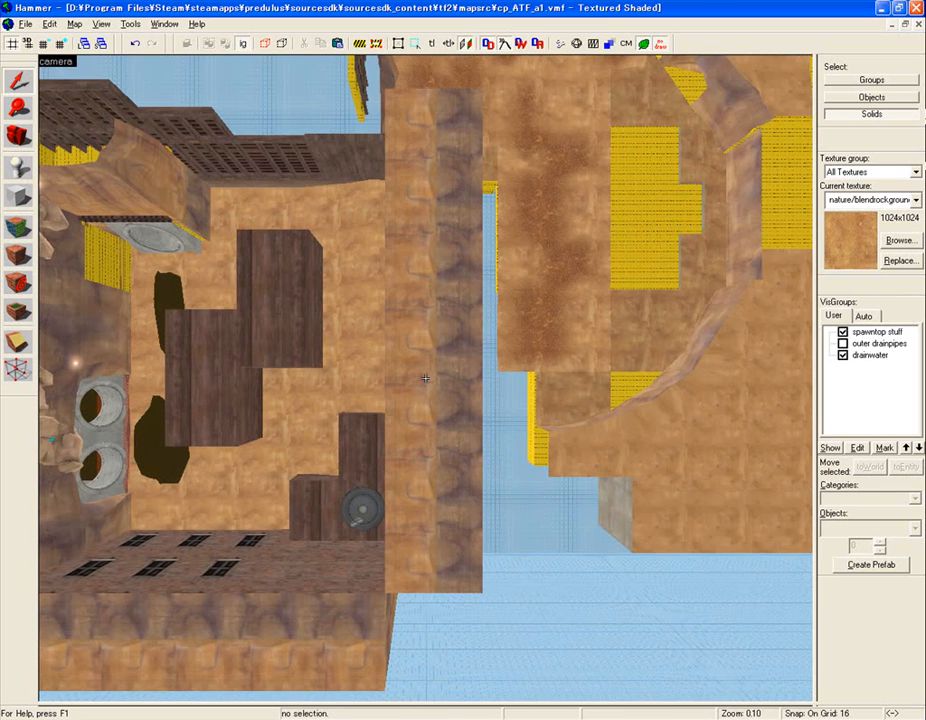
{"action": "left_click", "coordinate": [434, 369]}
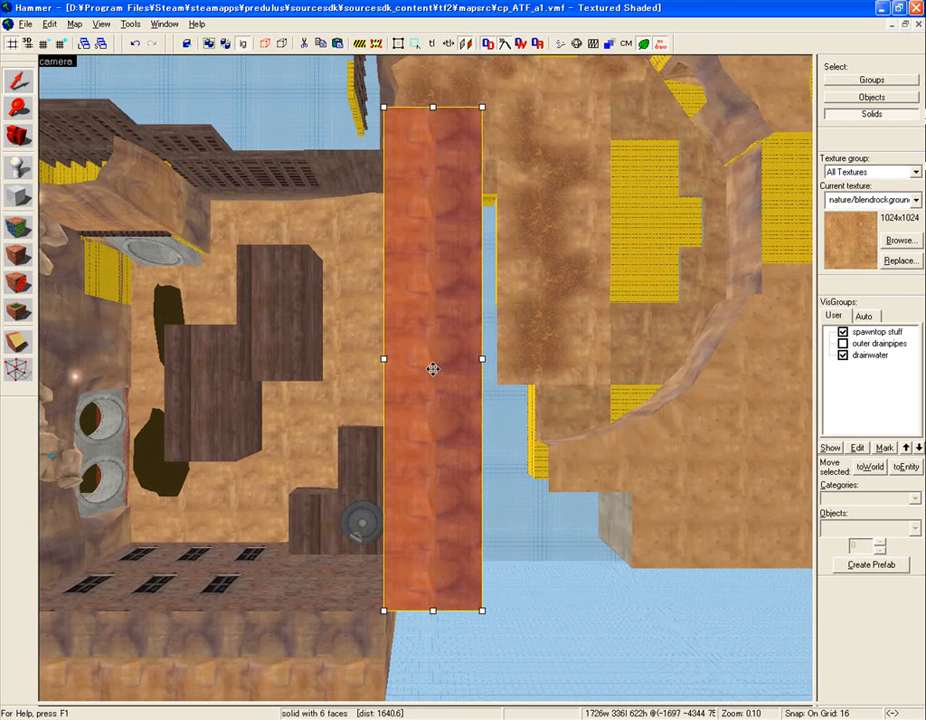
{"action": "left_click_drag", "start_coordinate": [426, 374], "coordinate": [502, 378]}
Step: Extend the two ground pieces behind the wooden blocks until they reach the relocated cliff wall
{"action": "left_click", "coordinate": [397, 347]}
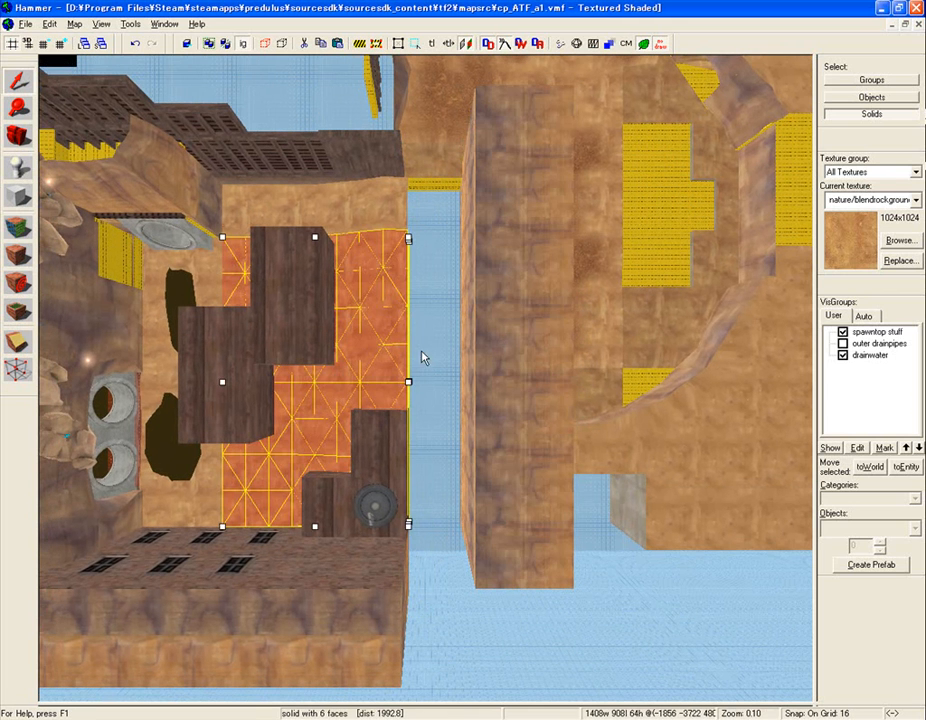
{"action": "left_click", "coordinate": [384, 215], "text": "ctrl"}
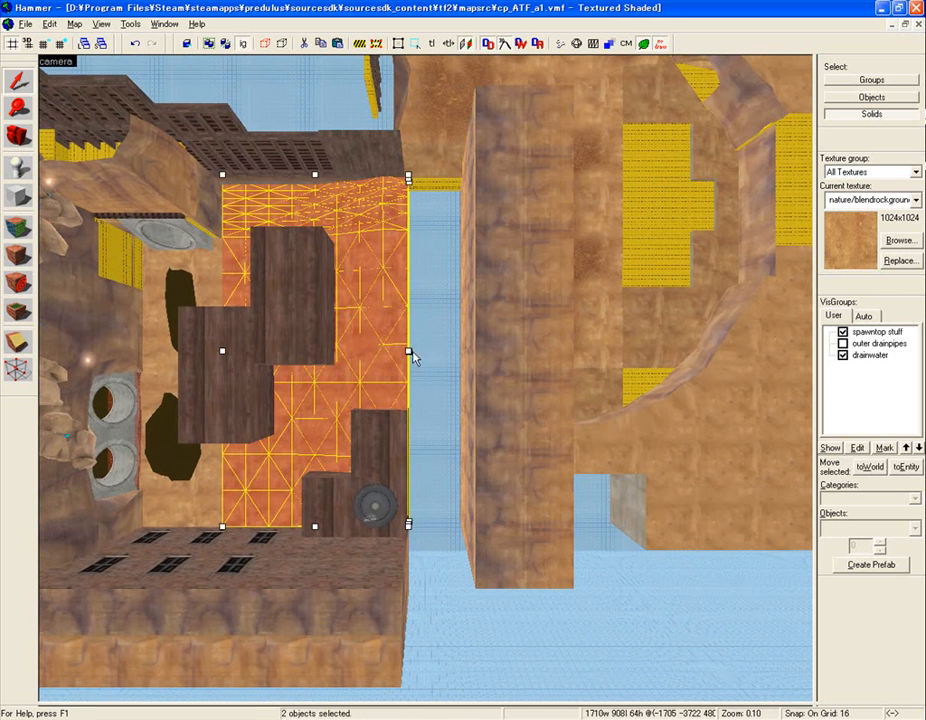
{"action": "left_click_drag", "start_coordinate": [416, 358], "coordinate": [470, 347]}
Step: Lengthen the brick building's end section to 768 units so that it closes the corner with the cliff wall
{"action": "right_click_drag", "start_coordinate": [465, 409], "coordinate": [428, 385]}
{"action": "left_click", "coordinate": [356, 462]}
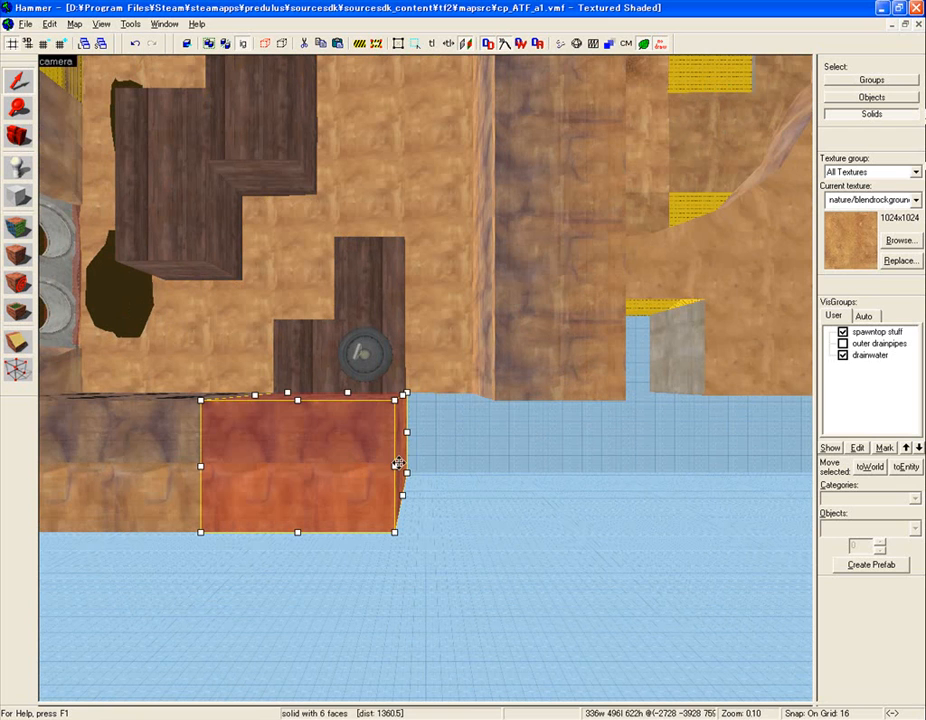
{"action": "left_click_drag", "start_coordinate": [398, 463], "coordinate": [505, 472]}
{"action": "key", "text": "z"}
{"action": "key", "text": "w"}
{"action": "key", "text": "w"}
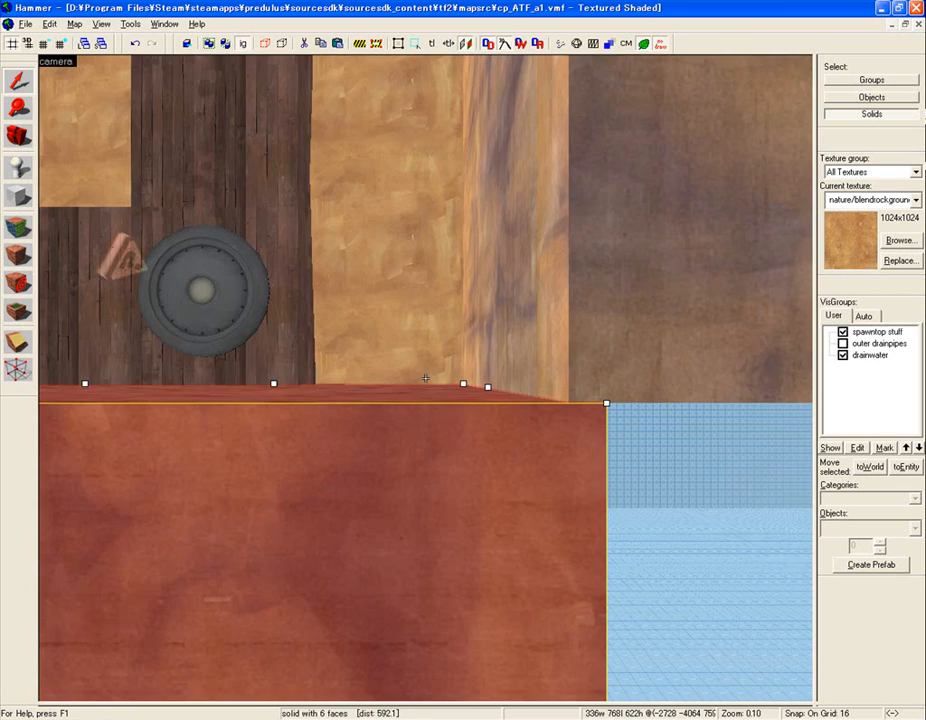
{"action": "key", "text": "s"}
{"action": "key", "text": "w"}
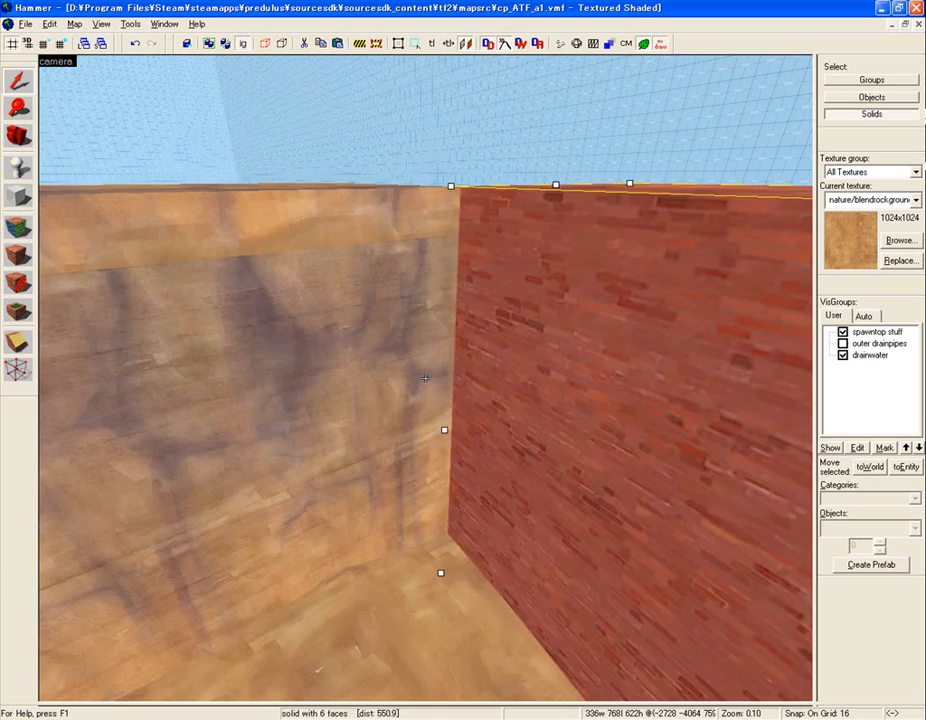
{"action": "key", "text": "s"}
{"action": "key", "text": "z"}
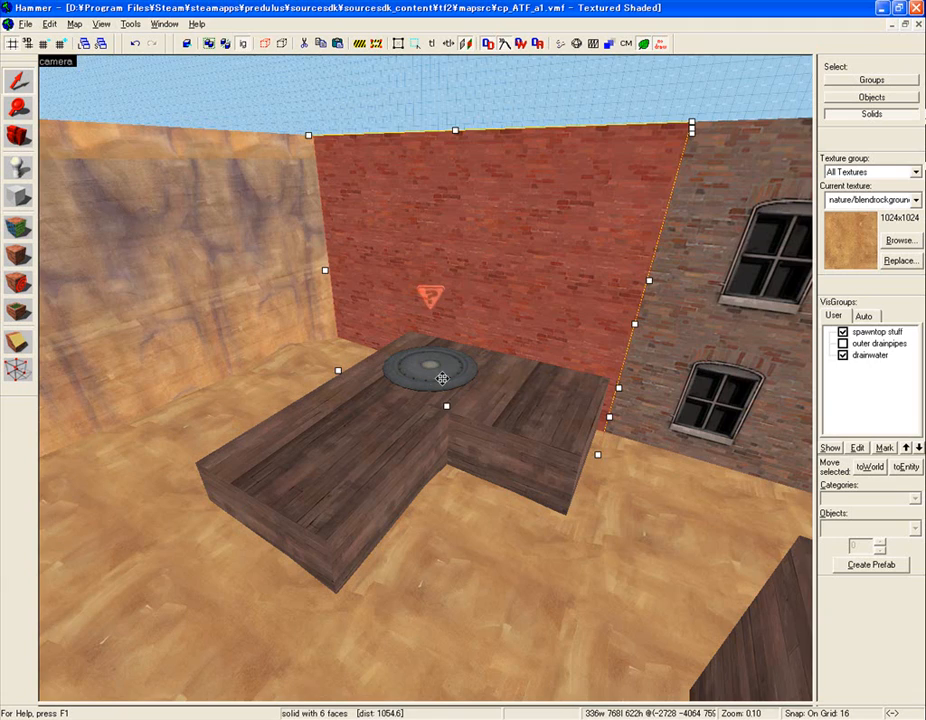
Step: Move both manhole platforms, with the manhole cover and its marker entity, toward the corner of the cliff wall and brick building
{"action": "key", "text": "Escape"}
{"action": "left_click", "coordinate": [415, 420]}
{"action": "left_click", "coordinate": [498, 413], "text": "ctrl"}
{"action": "left_click", "coordinate": [445, 368], "text": "ctrl"}
{"action": "left_click", "coordinate": [437, 322], "text": "ctrl"}
{"action": "key", "text": "z"}
{"action": "key", "text": "w"}
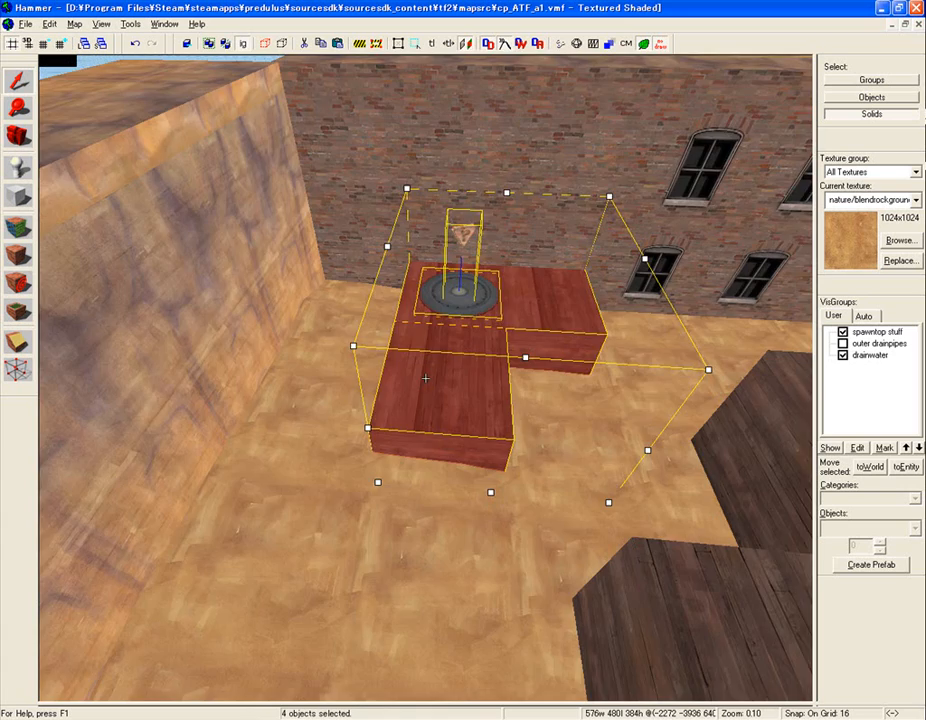
{"action": "key", "text": "z"}
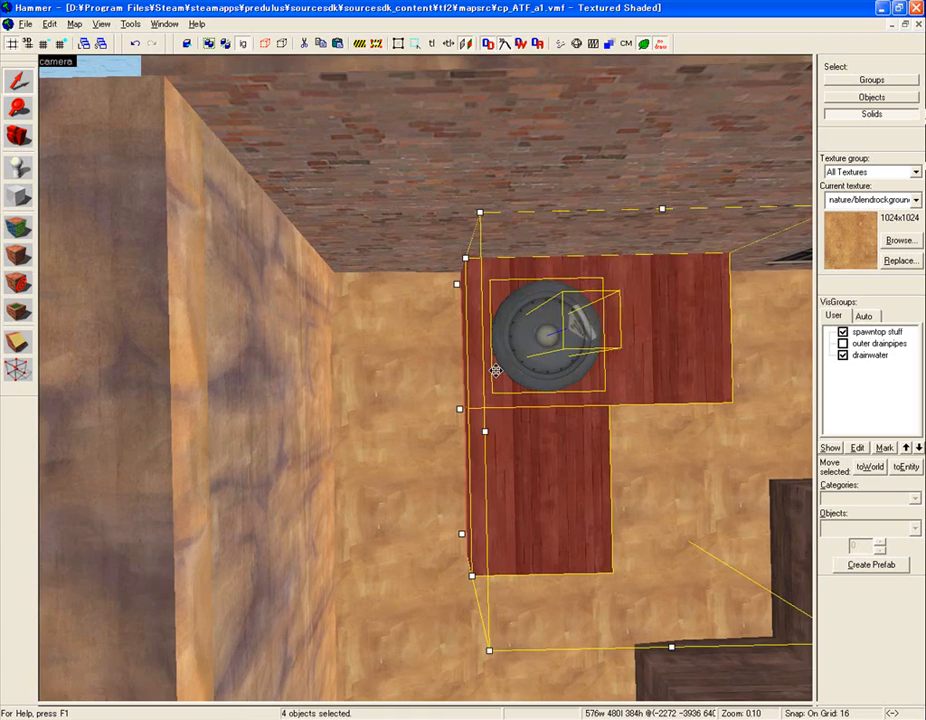
{"action": "key", "text": "z"}
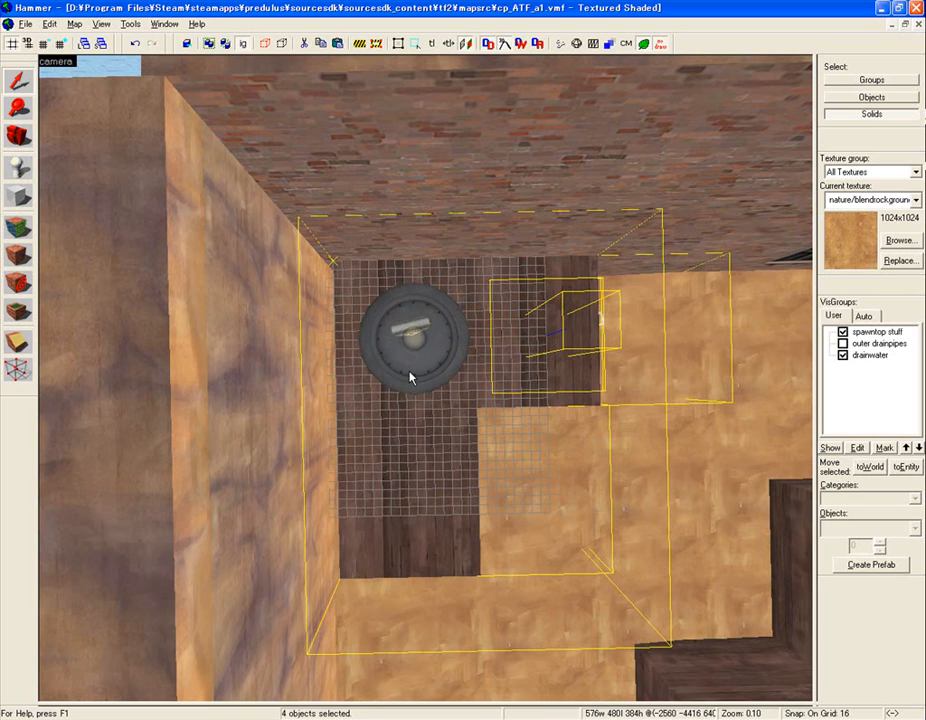
Step: Fine-tune the manhole platform group's position so it sits flush against the cliff wall and the brick building
{"action": "key", "text": "w"}
{"action": "key", "text": "w"}
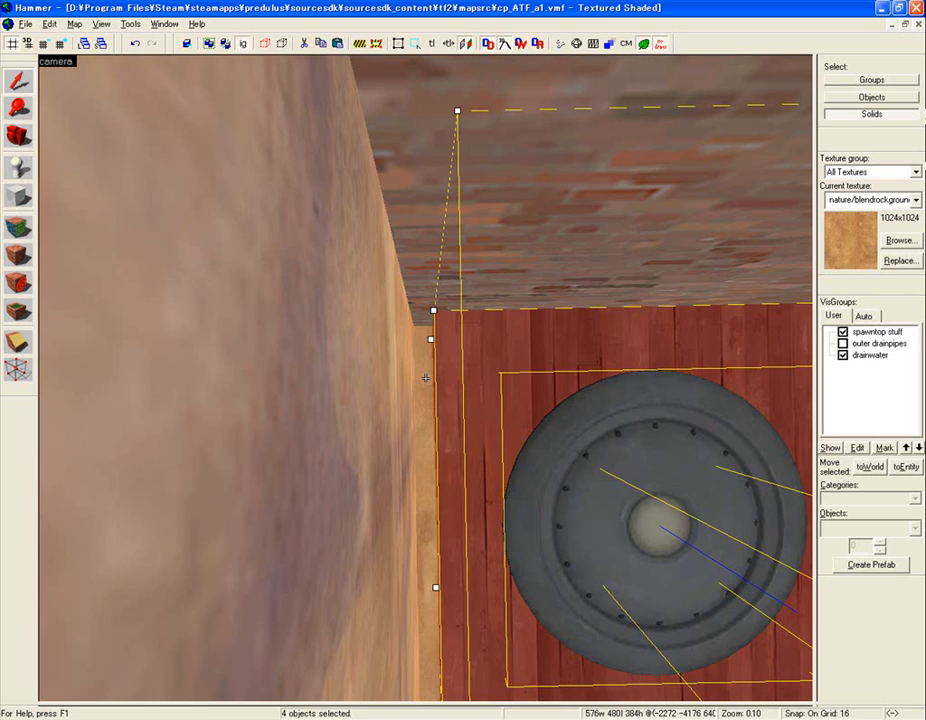
{"action": "key", "text": "z"}
{"action": "left_click_drag", "start_coordinate": [462, 358], "coordinate": [426, 398]}
{"action": "key", "text": "ctrl+z"}
{"action": "key", "text": "z"}
{"action": "key", "text": "s"}
{"action": "key", "text": "d"}
{"action": "key", "text": "z"}
{"action": "key", "text": "z"}
{"action": "key", "text": "d"}
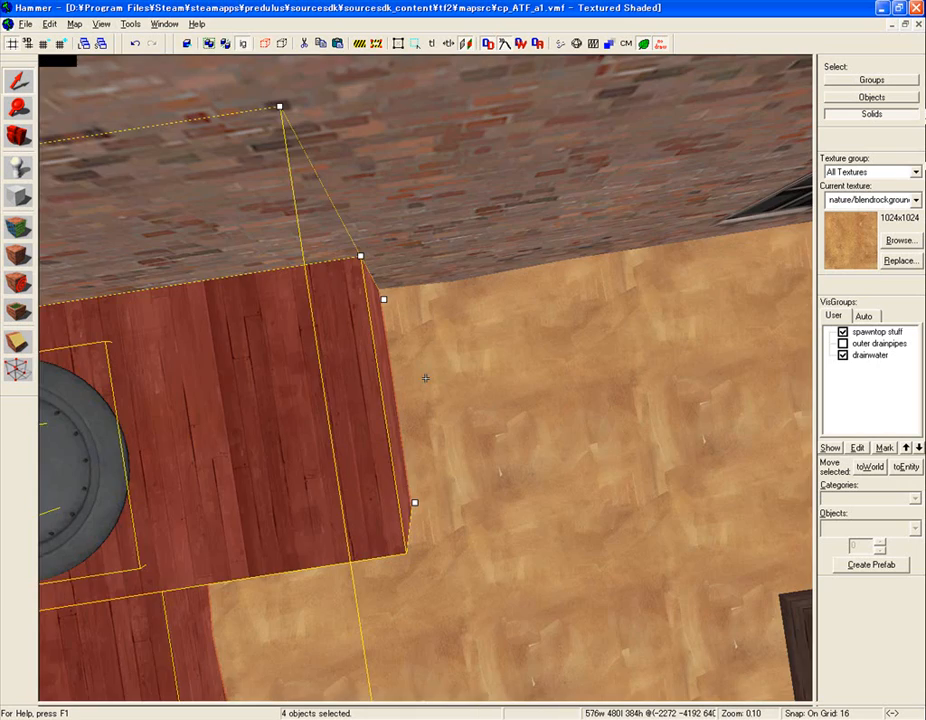
{"action": "key", "text": "z"}
{"action": "key", "text": "Escape"}
Step: Shift the two staggered wooden blocks together away from the puddles, toward the cliff wall
{"action": "key", "text": "z"}
{"action": "key", "text": "s"}
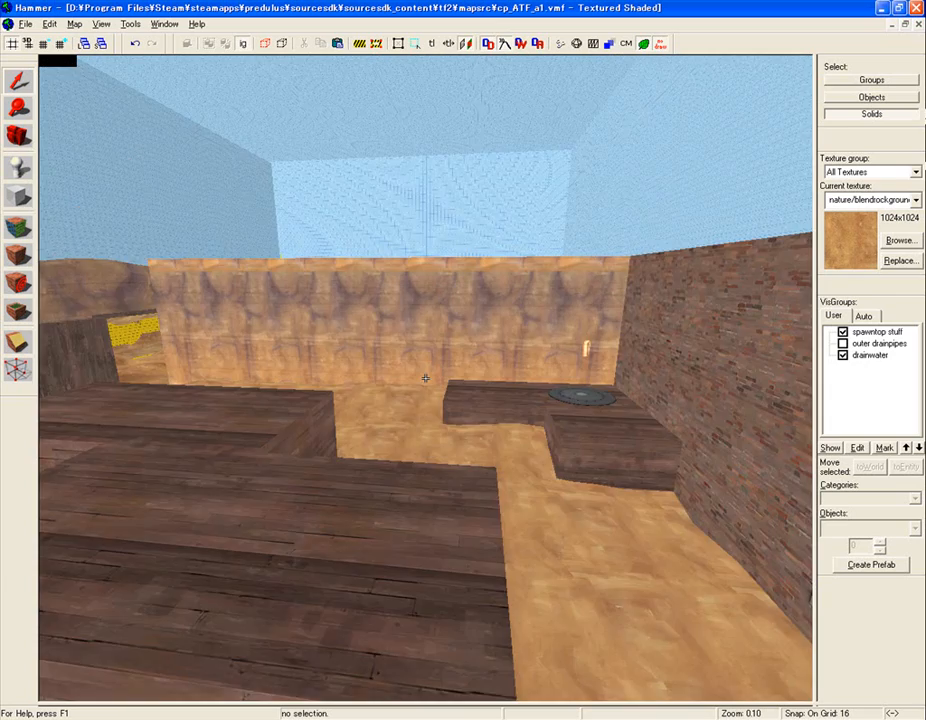
{"action": "key", "text": "s"}
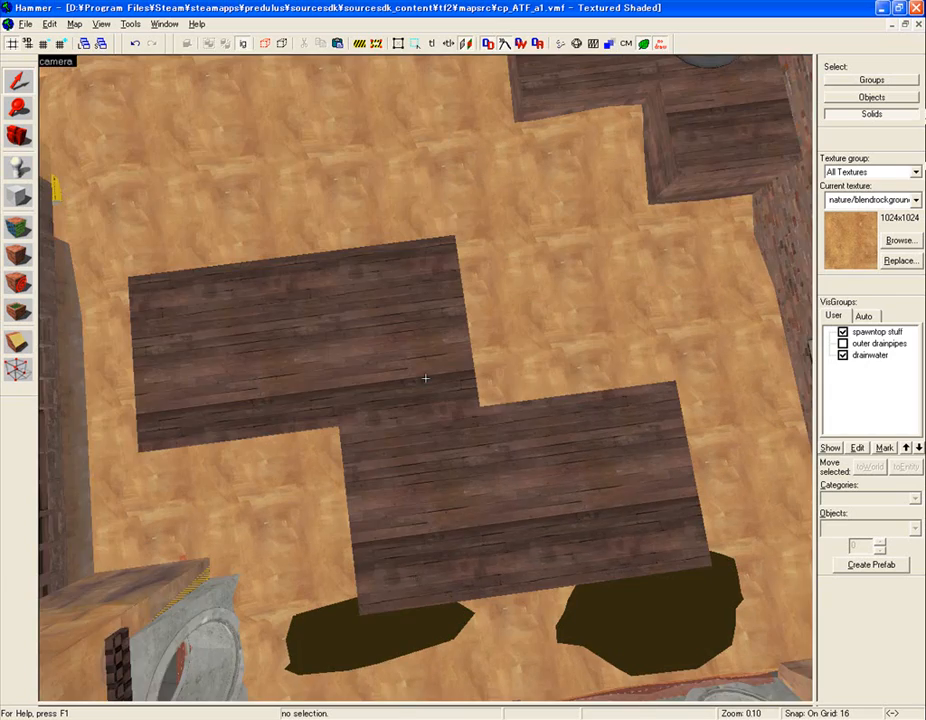
{"action": "key", "text": "z"}
{"action": "left_click", "coordinate": [413, 368]}
{"action": "left_click", "coordinate": [436, 428], "text": "ctrl"}
{"action": "left_click_drag", "start_coordinate": [436, 428], "coordinate": [444, 371]}
{"action": "key", "text": "z"}
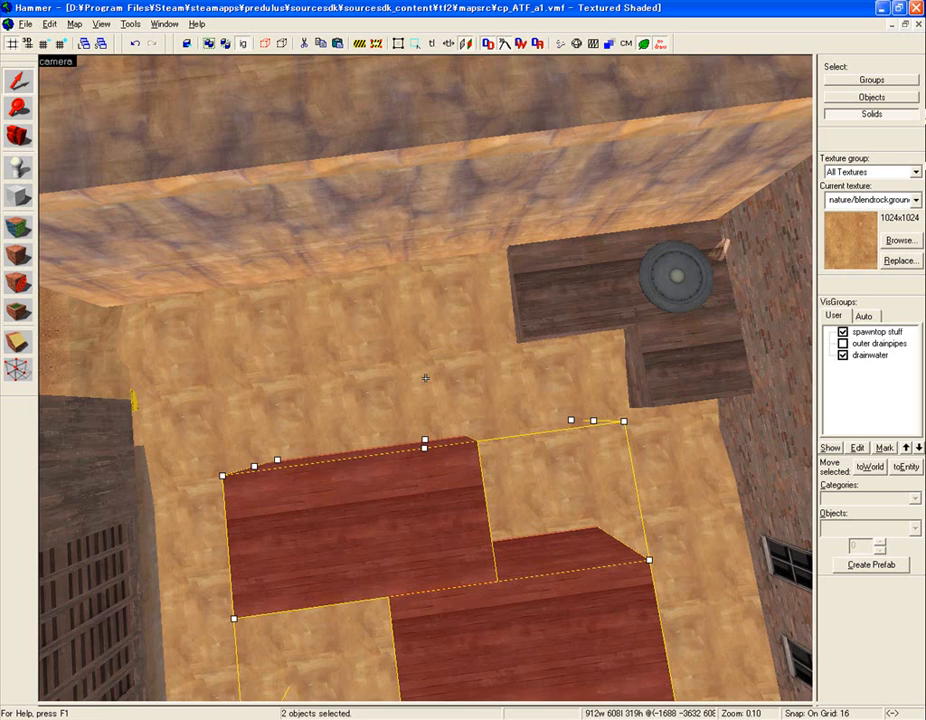
{"action": "key", "text": "z"}
{"action": "key", "text": "Escape"}
Step: Copy the two rock props above the twin drainpipes and paste them between the rear wooden block and the cliff wall
{"action": "key", "text": "z"}
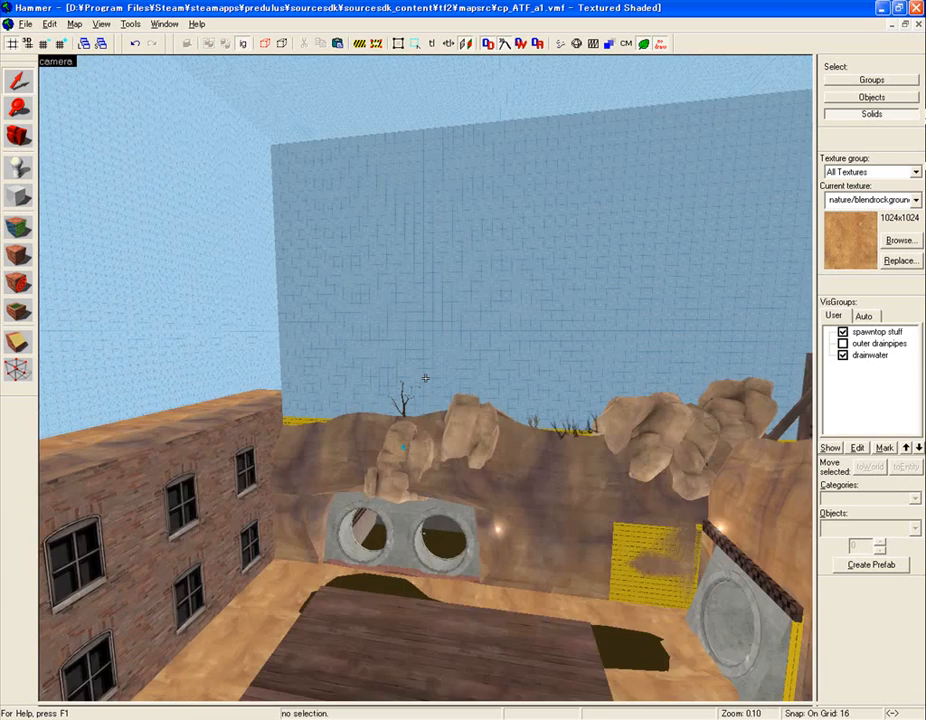
{"action": "key", "text": "w"}
{"action": "key", "text": "z"}
{"action": "left_click", "coordinate": [435, 504]}
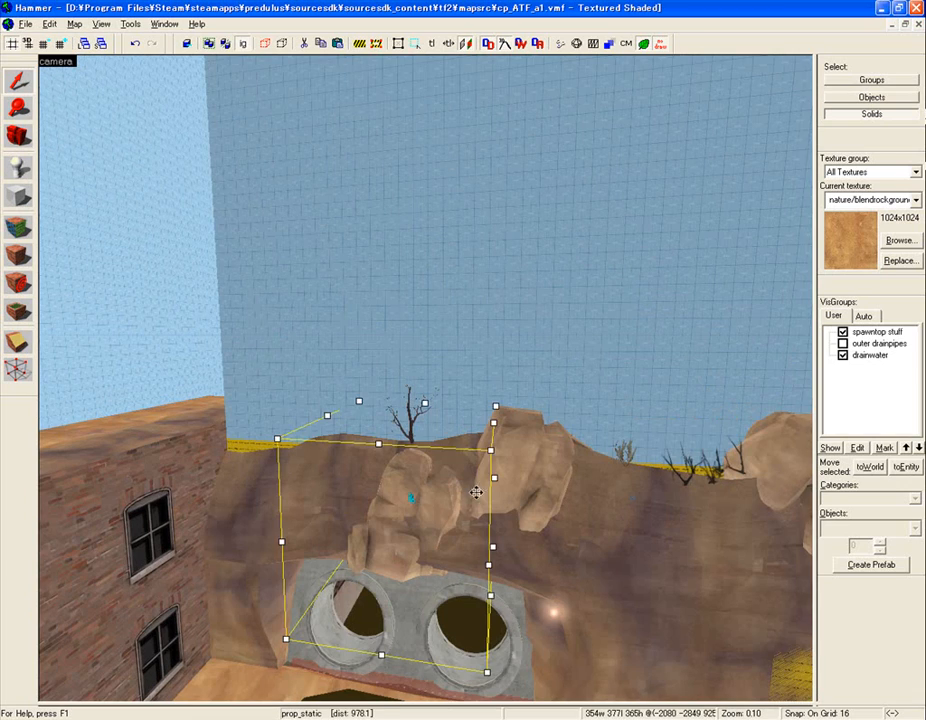
{"action": "left_click", "coordinate": [533, 483], "text": "ctrl"}
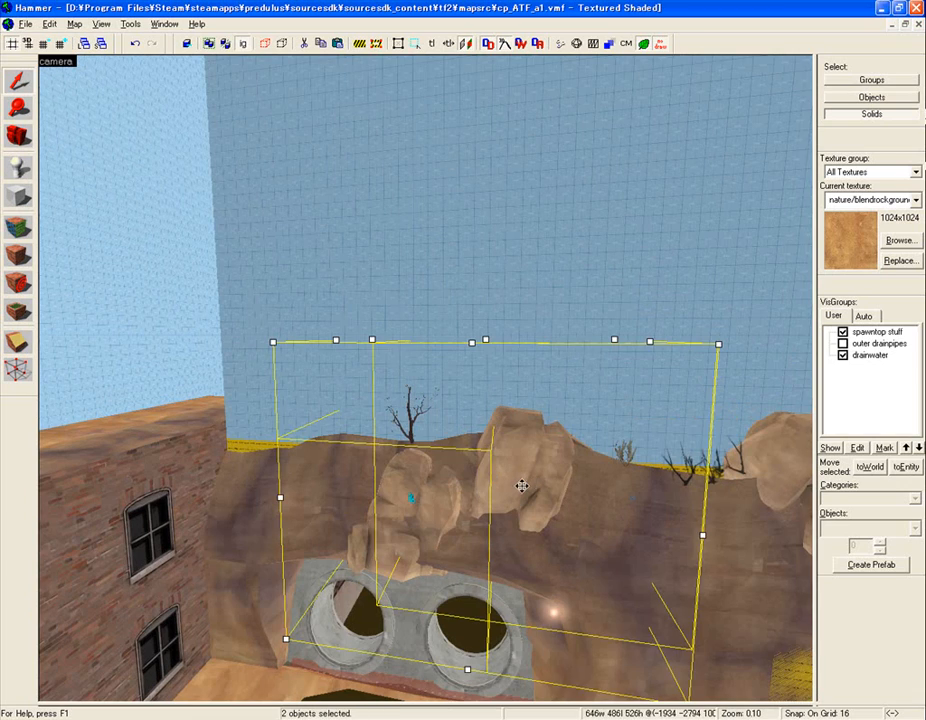
{"action": "key", "text": "z"}
{"action": "key", "text": "z"}
{"action": "key", "text": "ctrl+v"}
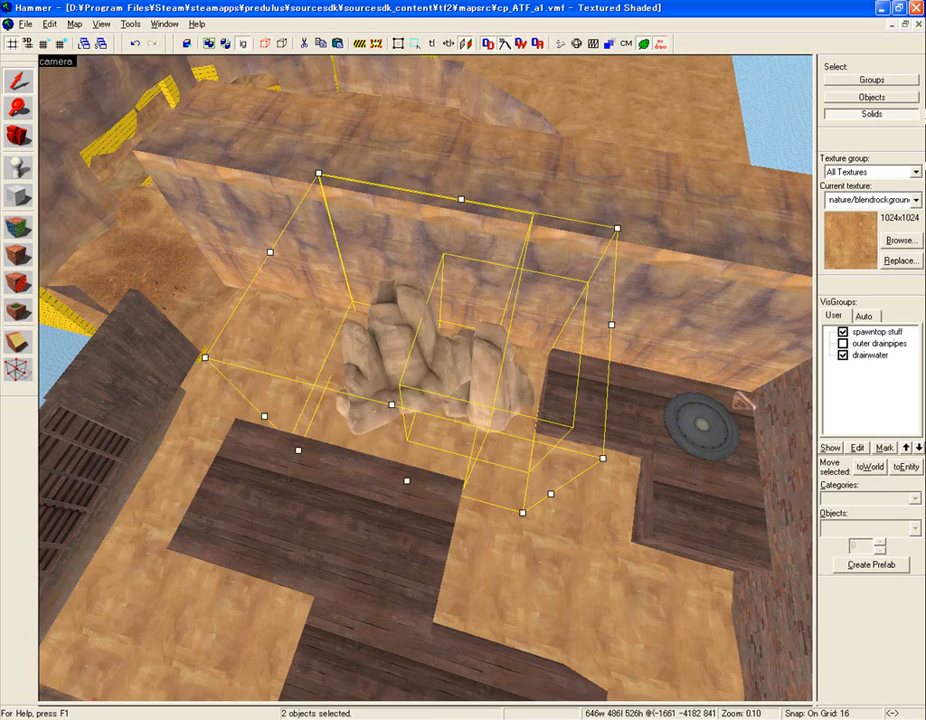
Step: Reset the Pitch Yaw Roll of both pasted rock props to 0 0 0
{"action": "key", "text": "z"}
{"action": "key", "text": "w"}
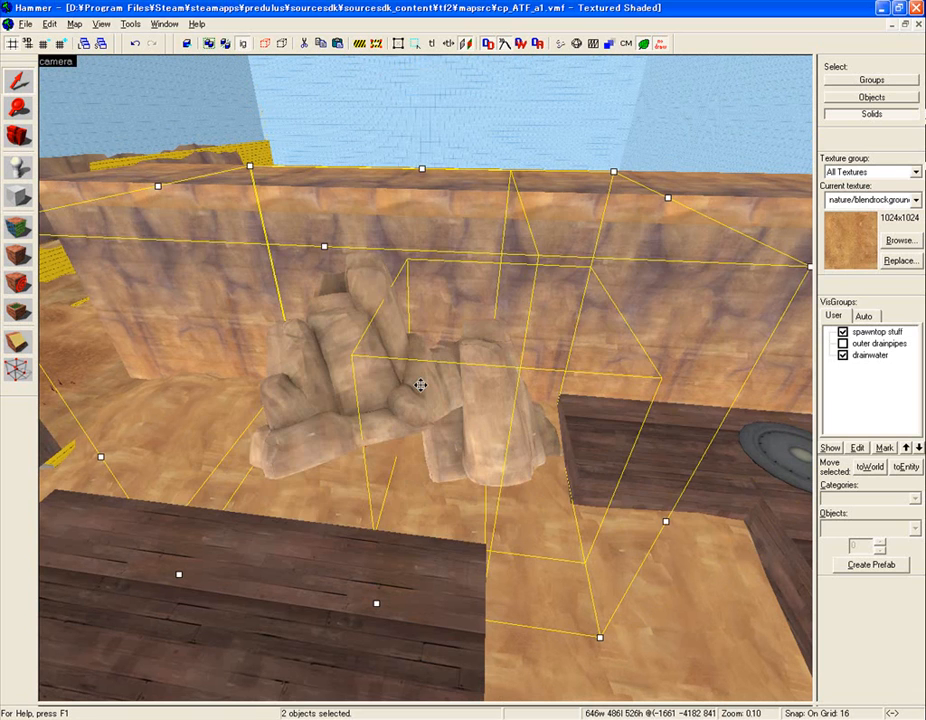
{"action": "key", "text": "alt+Return"}
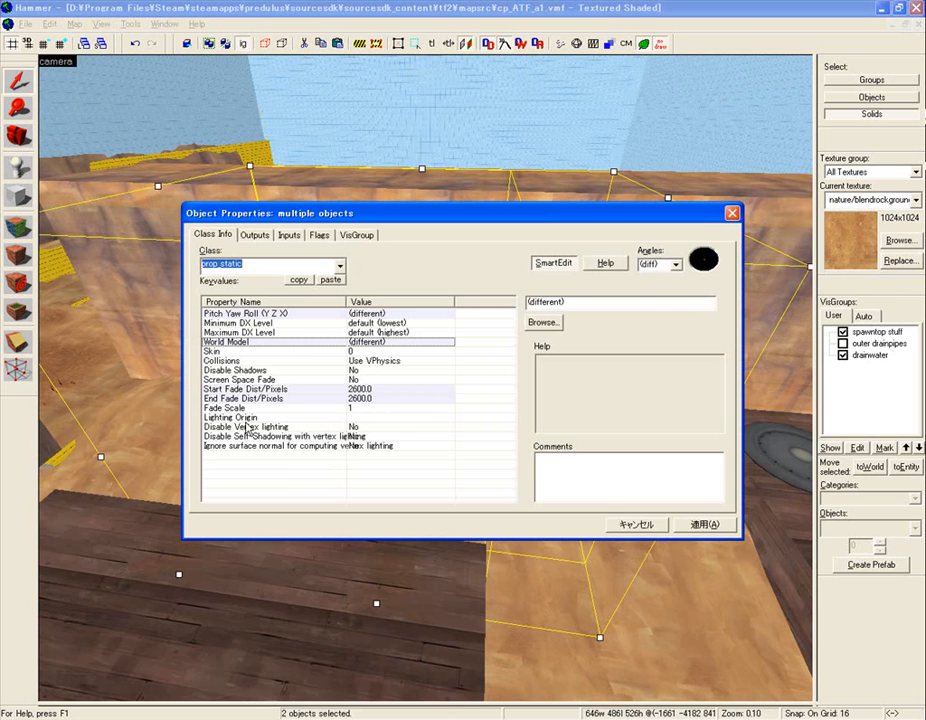
{"action": "left_click", "coordinate": [265, 313]}
{"action": "double_click", "coordinate": [586, 304]}
{"action": "type", "text": "0 0 0"}
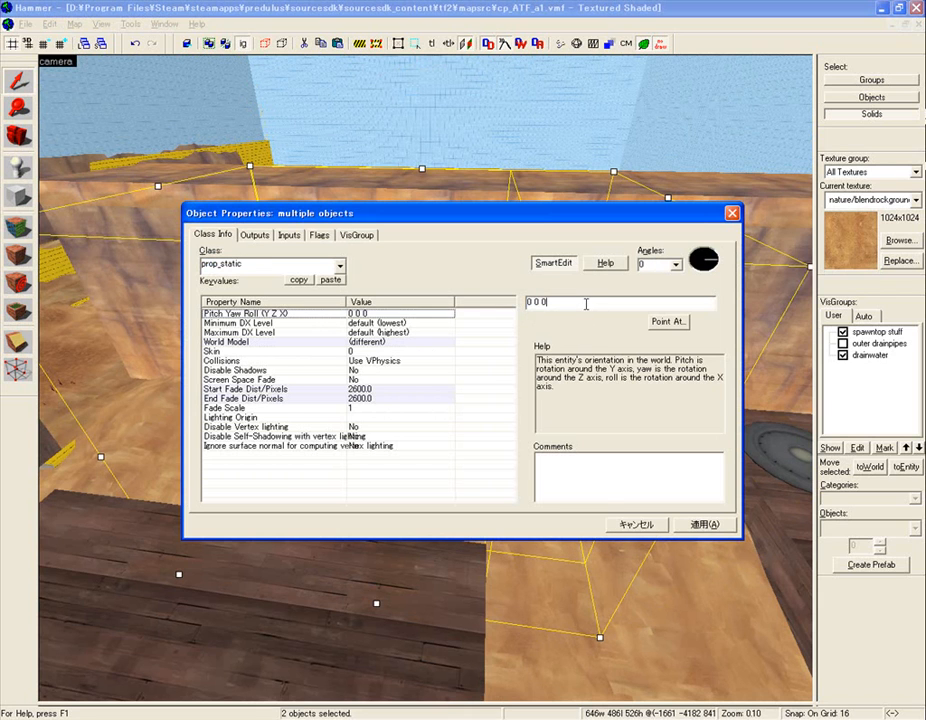
{"action": "left_click", "coordinate": [712, 524]}
{"action": "left_click", "coordinate": [638, 524]}
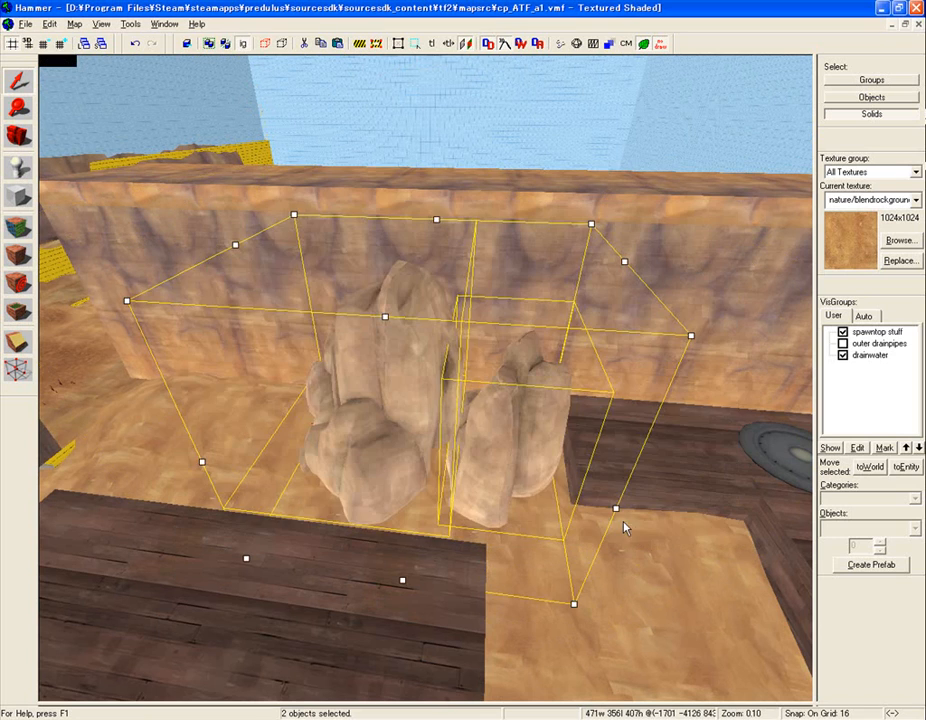
Step: Lower the larger rock to the ground and move it away from the smaller rock, toward the fence side
{"action": "key", "text": "w"}
{"action": "key", "text": "w"}
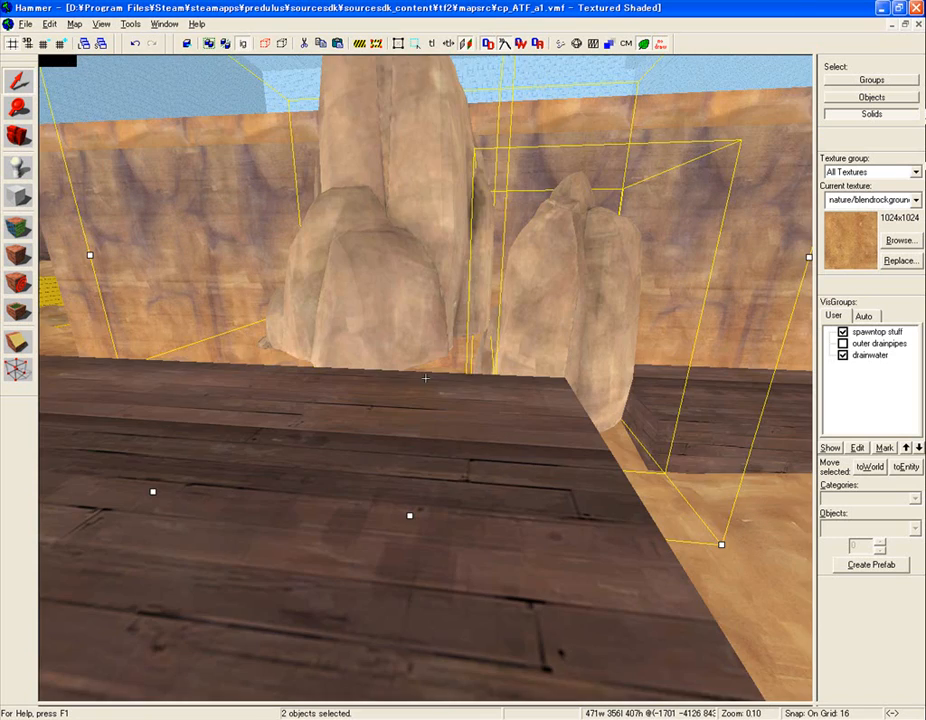
{"action": "key", "text": "w"}
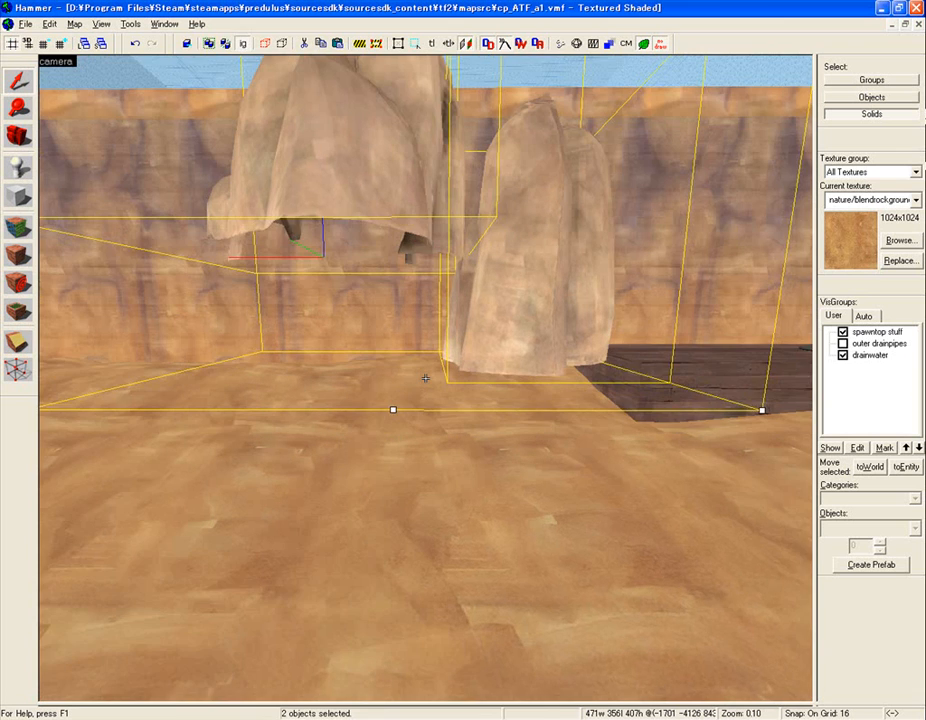
{"action": "key", "text": "z"}
{"action": "key", "text": "Escape"}
{"action": "left_click", "coordinate": [382, 194]}
{"action": "left_click_drag", "start_coordinate": [380, 201], "coordinate": [246, 347]}
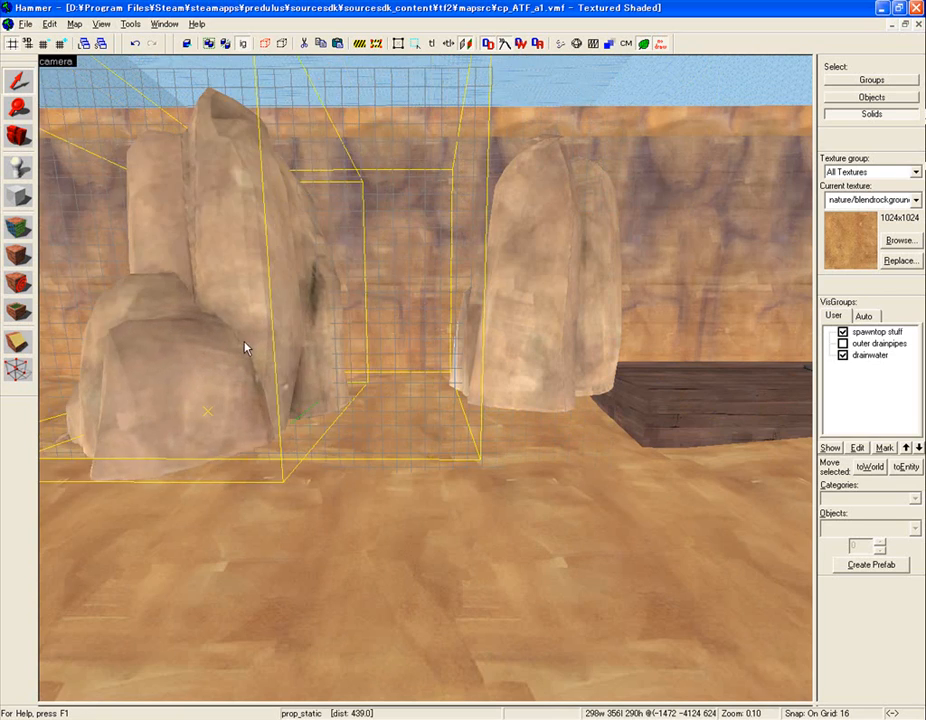
Step: Reposition the two rocks together in the passage between the rear wooden block and the cliff wall
{"action": "key", "text": "z"}
{"action": "left_click", "coordinate": [479, 393], "text": "ctrl"}
{"action": "scroll", "coordinate": [479, 393], "scroll_direction": "up", "scroll_amount": 2}
{"action": "left_click_drag", "start_coordinate": [473, 397], "coordinate": [387, 362]}
{"action": "key", "text": "z"}
{"action": "key", "text": "z"}
{"action": "key", "text": "Escape"}
Step: Rotate each of the two rocks about its vertical axis and shift the smaller one toward the manhole platforms
{"action": "left_click", "coordinate": [409, 406]}
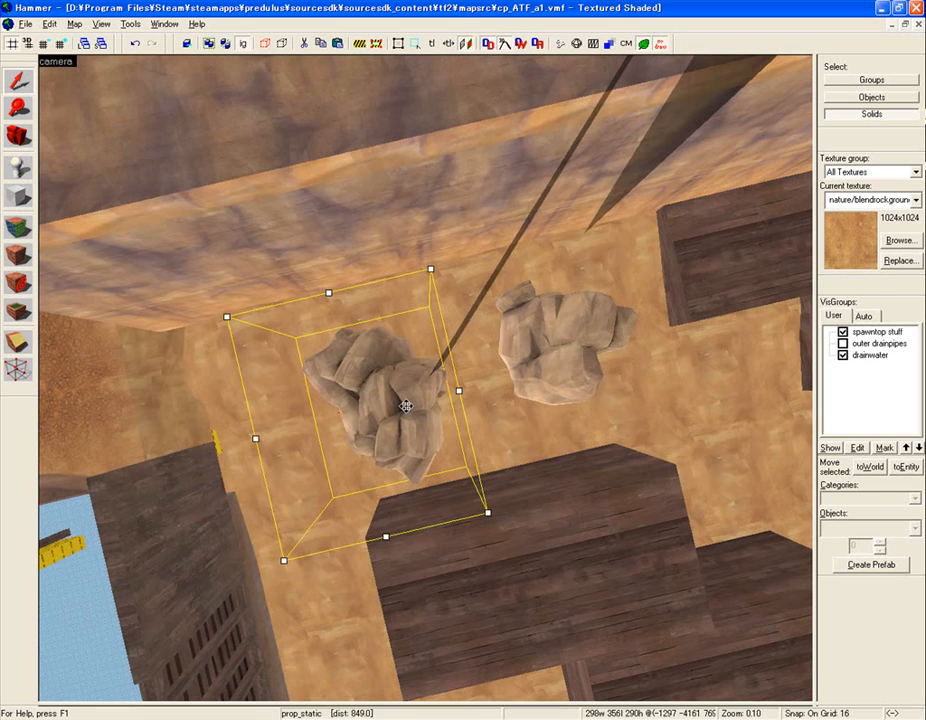
{"action": "left_click_drag", "start_coordinate": [490, 517], "coordinate": [593, 329]}
{"action": "left_click", "coordinate": [593, 329]}
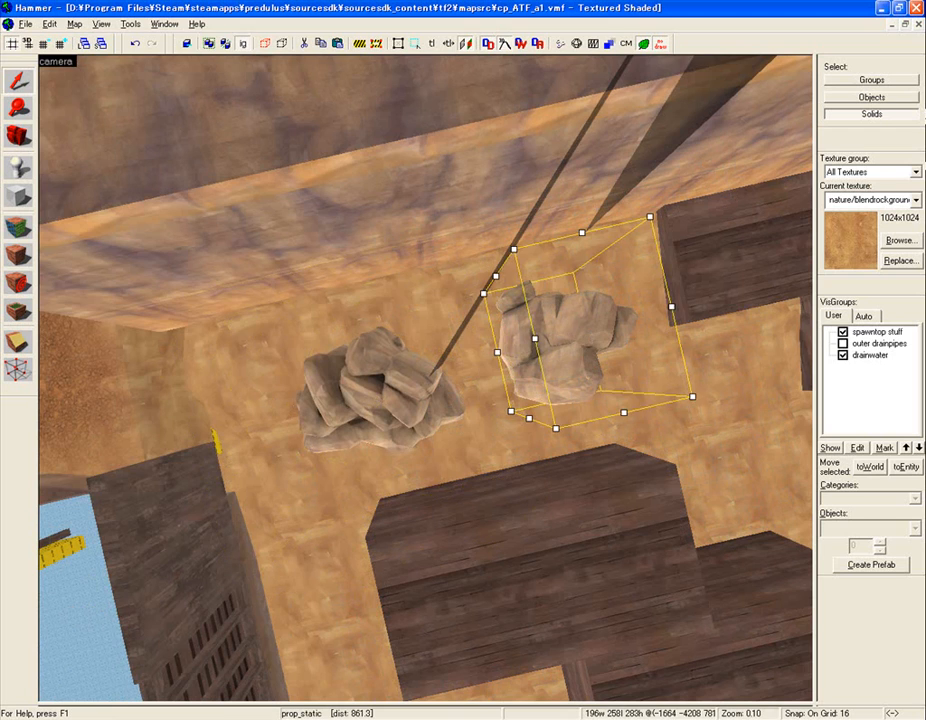
{"action": "key", "text": "z"}
{"action": "key", "text": "w"}
{"action": "key", "text": "z"}
{"action": "left_click", "coordinate": [386, 379]}
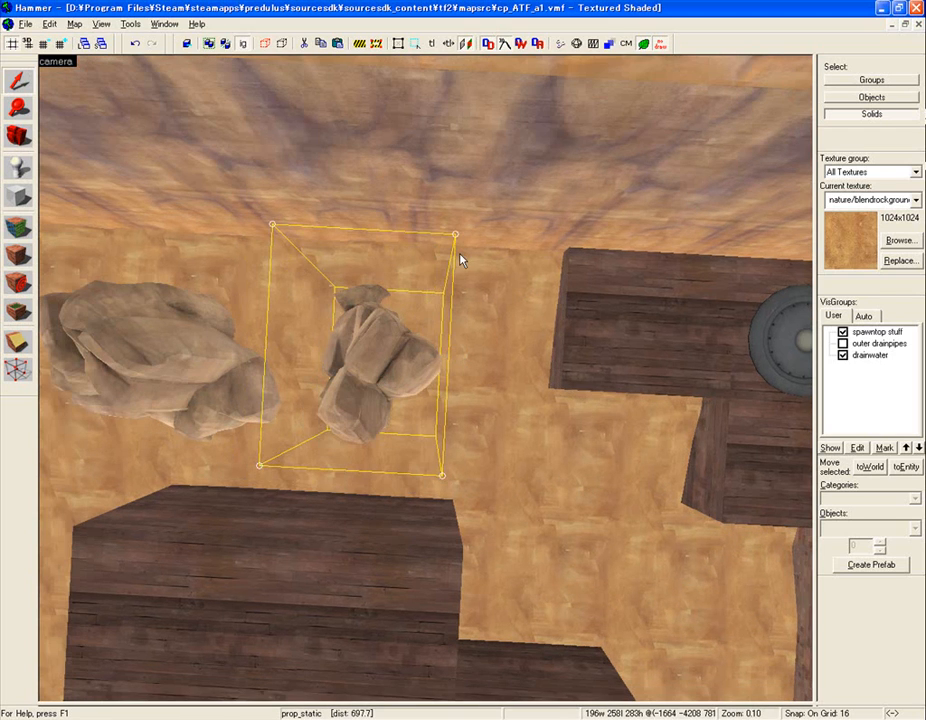
{"action": "left_click_drag", "start_coordinate": [455, 238], "coordinate": [471, 444]}
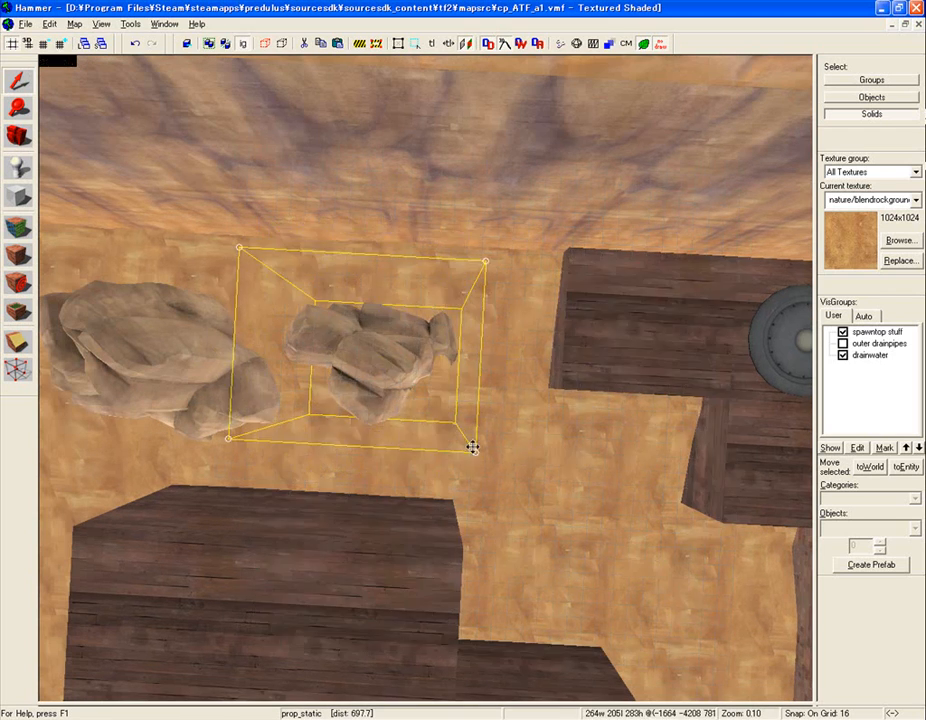
{"action": "left_click_drag", "start_coordinate": [354, 359], "coordinate": [380, 372]}
Step: Lower the two rocks together so that their bases sit in the ground beside the cliff wall
{"action": "key", "text": "z"}
{"action": "key", "text": "a"}
{"action": "key", "text": "w"}
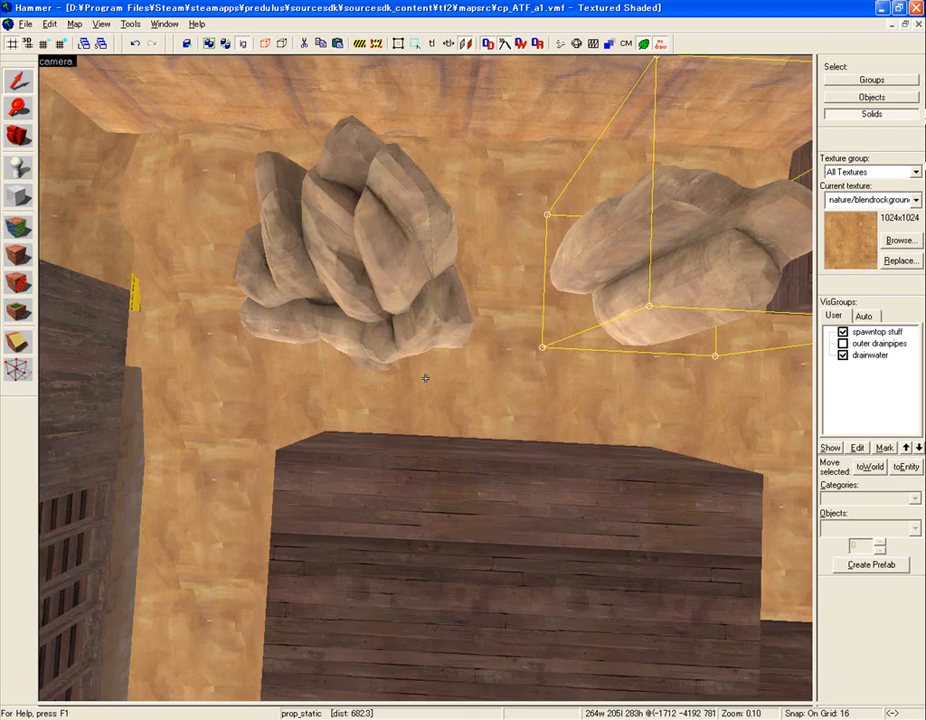
{"action": "key", "text": "s"}
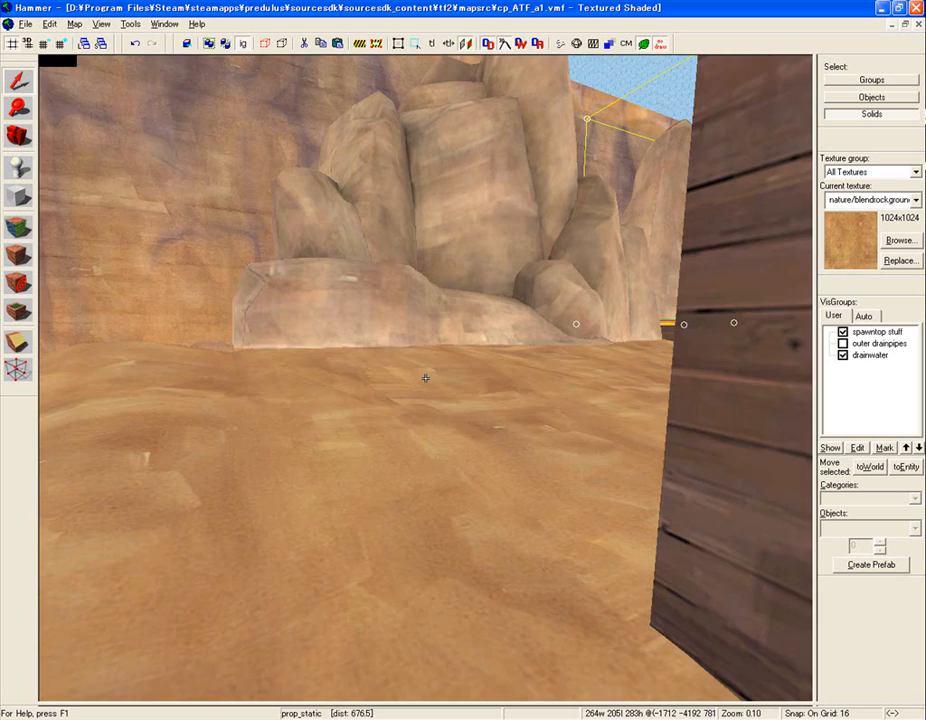
{"action": "key", "text": "w"}
{"action": "key", "text": "w"}
{"action": "key", "text": "z"}
{"action": "left_click", "coordinate": [404, 361], "text": "ctrl"}
{"action": "left_click_drag", "start_coordinate": [692, 312], "coordinate": [688, 439]}
{"action": "key", "text": "z"}
{"action": "key", "text": "d"}
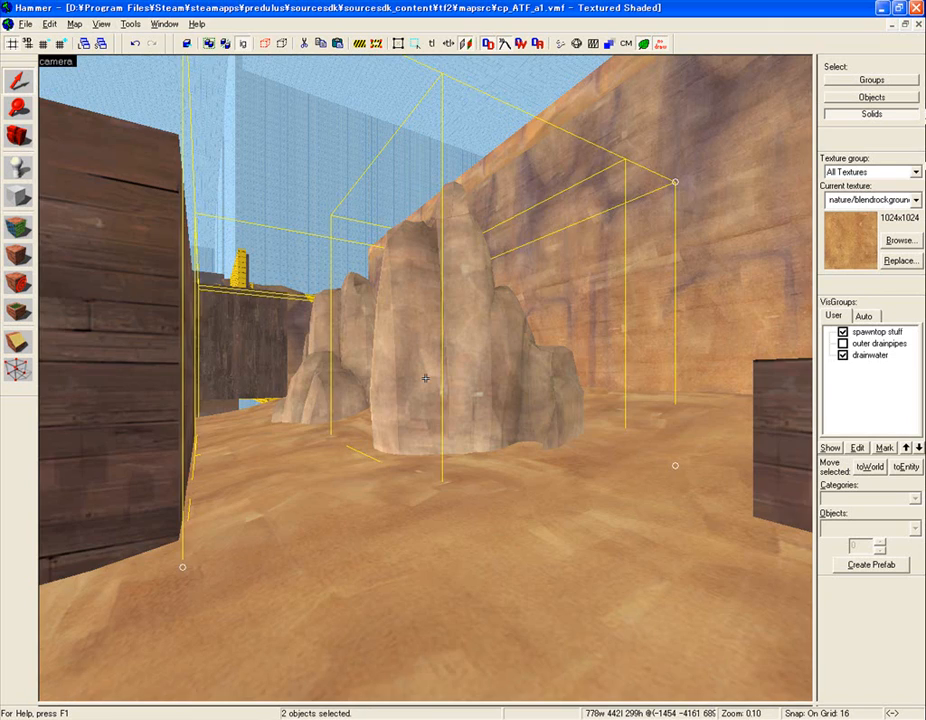
{"action": "key", "text": "z"}
{"action": "key", "text": "Escape"}
{"action": "key", "text": "z"}
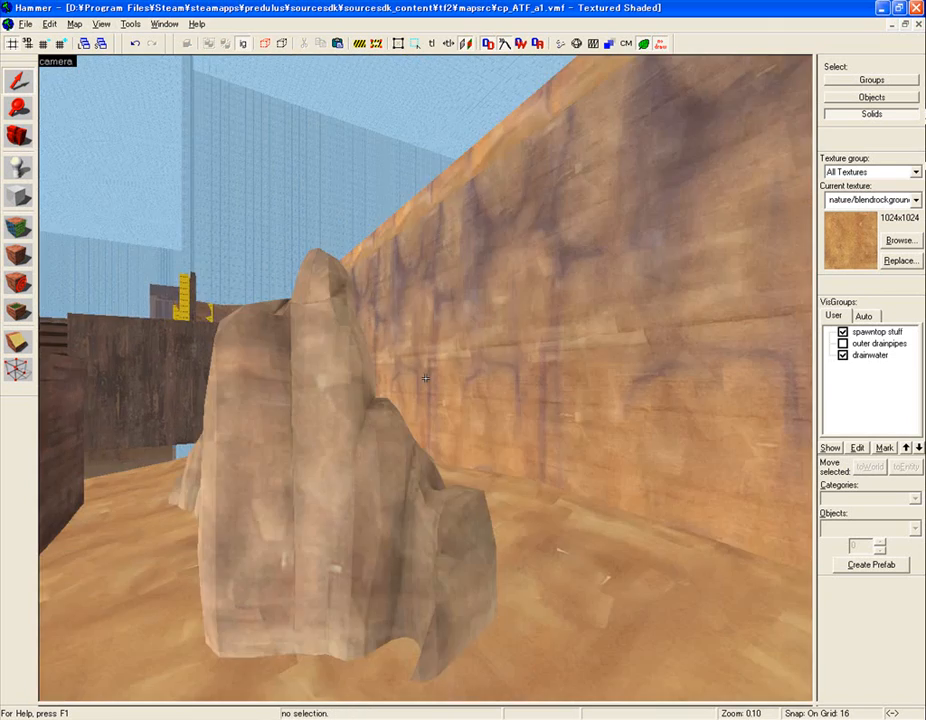
Step: Inspect the two rocks beside the cliff wall and the passages around the wooden blocks from player height
{"action": "key", "text": "w"}
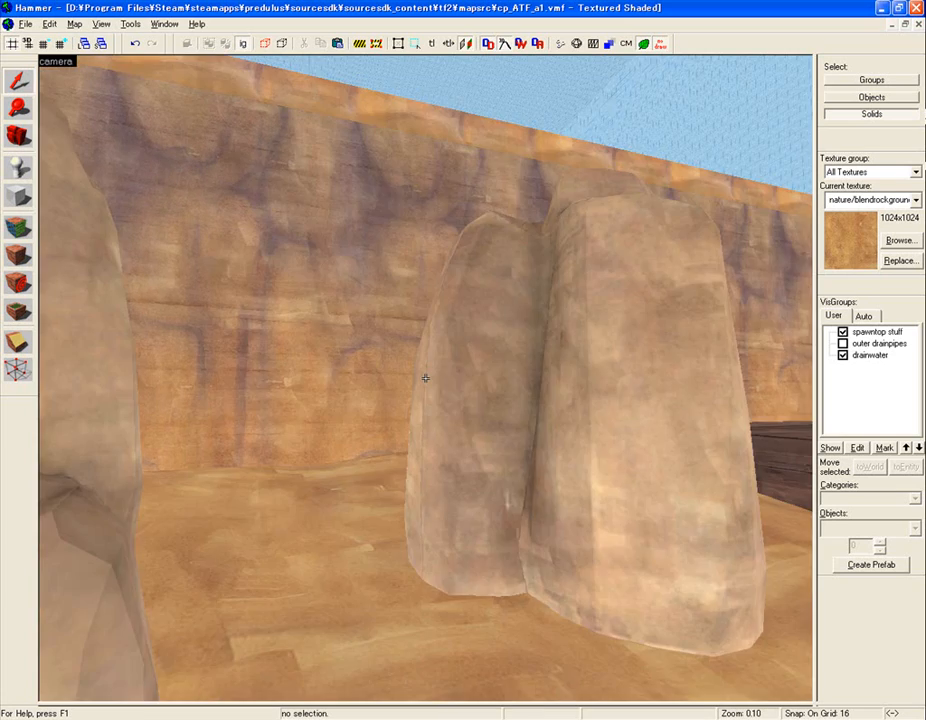
{"action": "key", "text": "s"}
{"action": "key", "text": "a"}
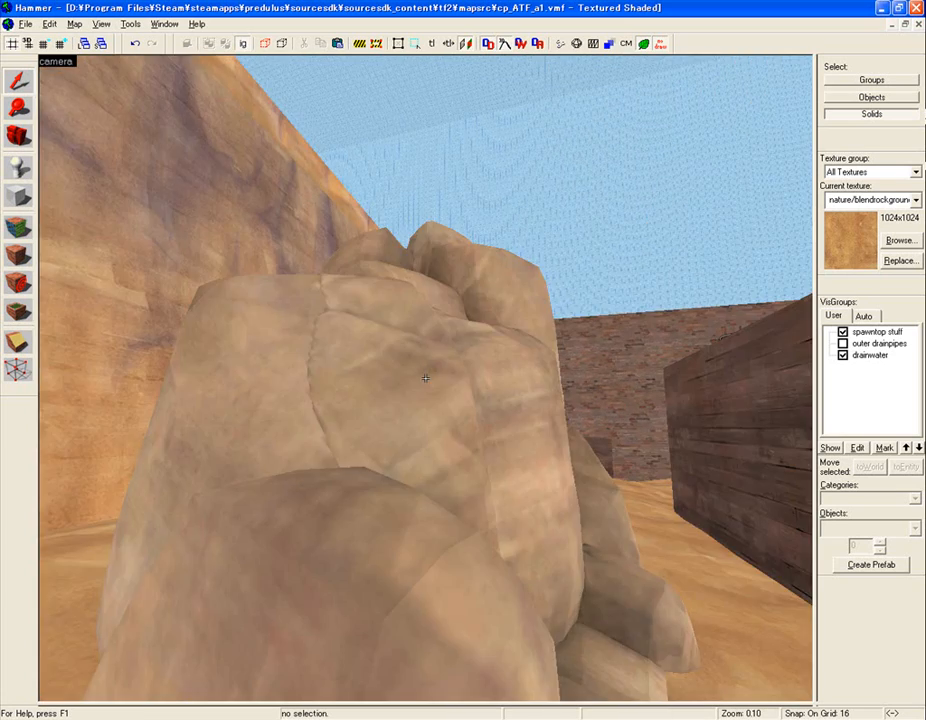
{"action": "key", "text": "d"}
{"action": "key", "text": "s"}
{"action": "key", "text": "s"}
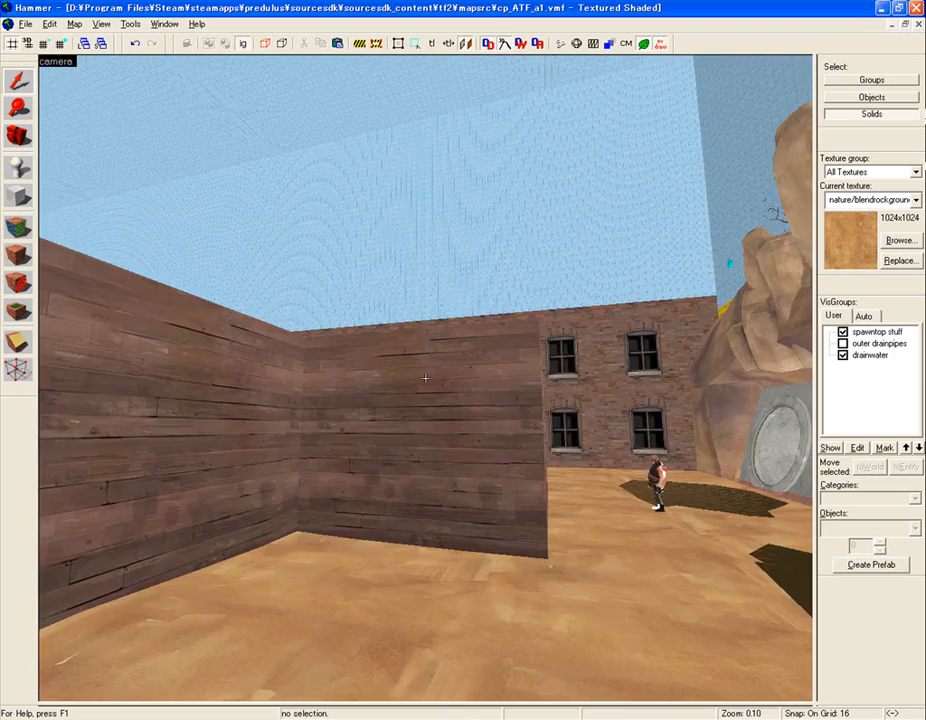
{"action": "key", "text": "w"}
{"action": "key", "text": "w"}
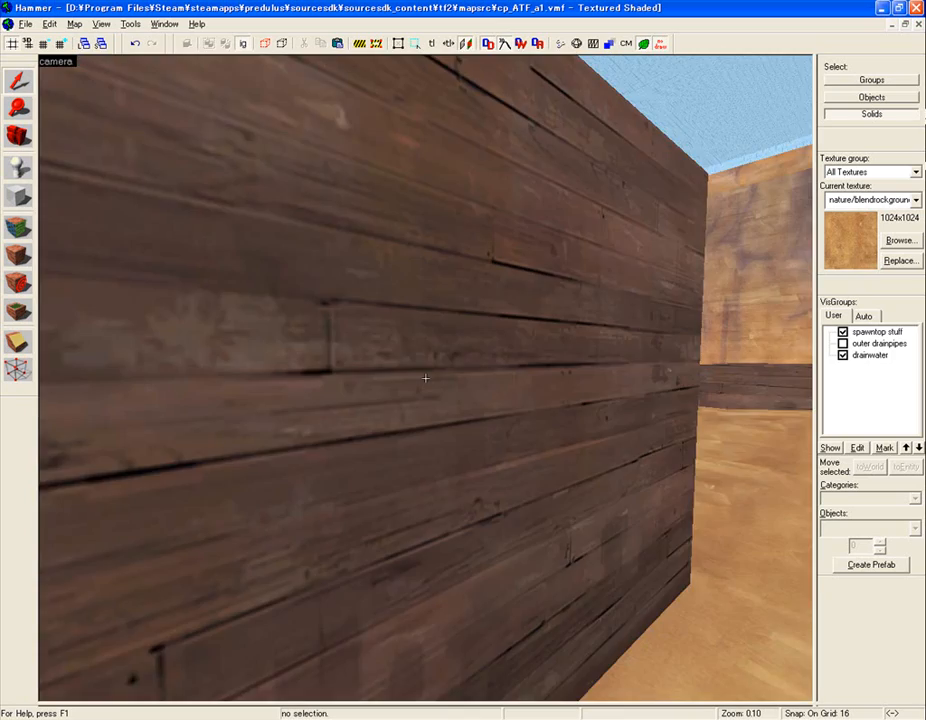
{"action": "key", "text": "s"}
{"action": "key", "text": "s"}
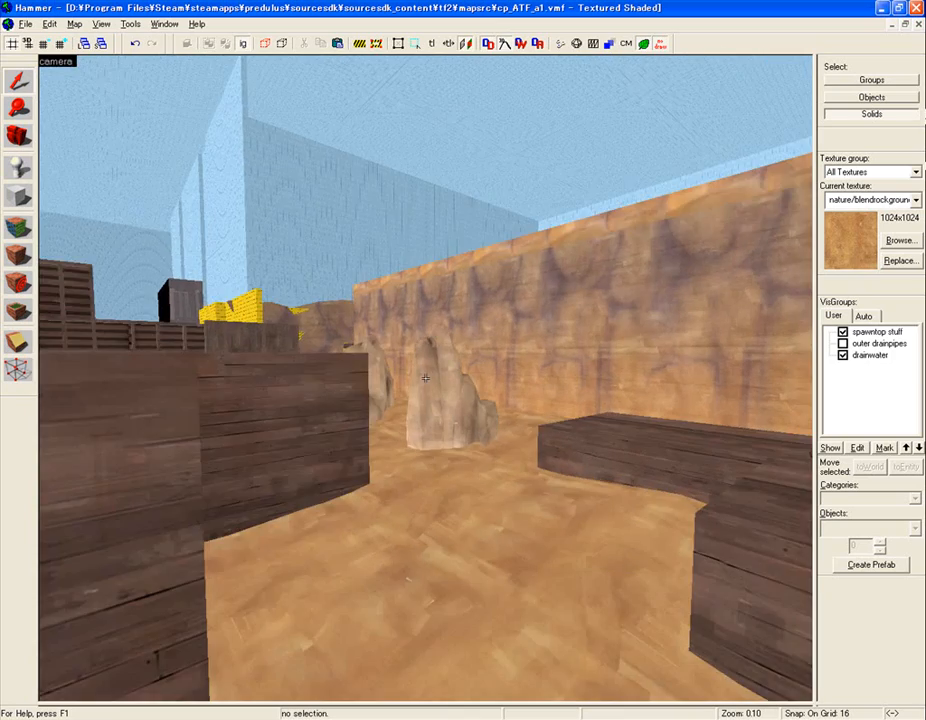
Step: Examine the yard layout from the drainpipe opening and from above, covering the wooden building, rocks and manhole platforms
{"action": "key", "text": "w"}
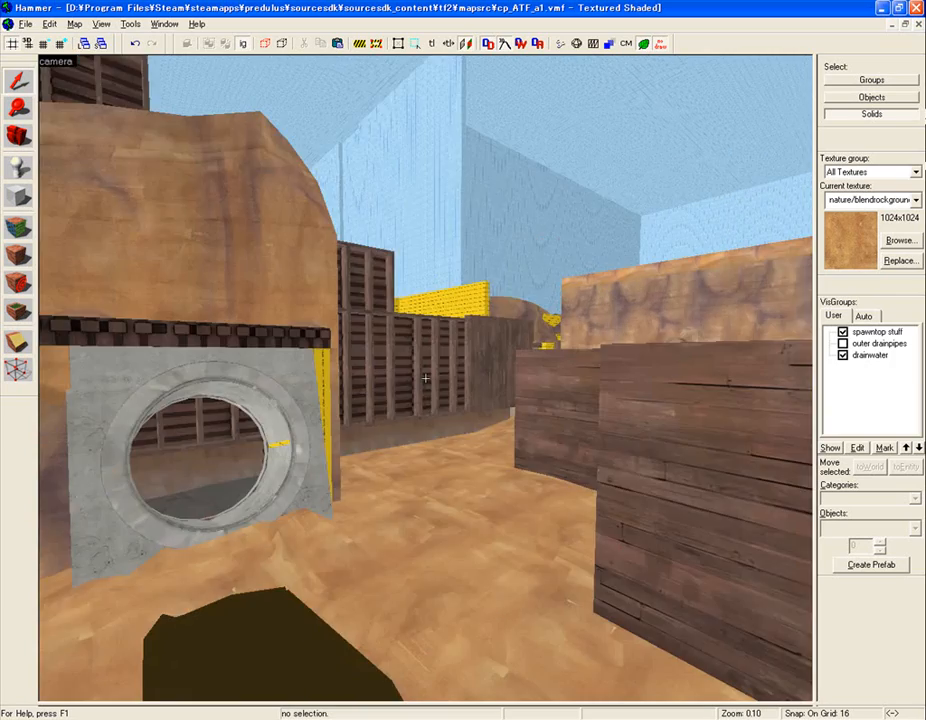
{"action": "key", "text": "w"}
{"action": "key", "text": "s"}
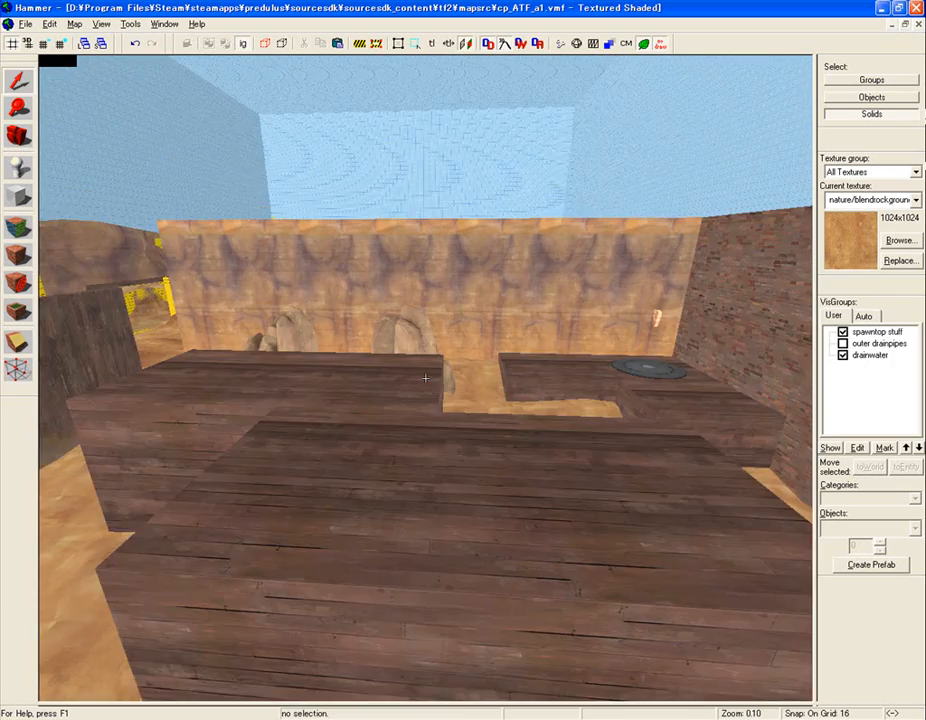
{"action": "key", "text": "d"}
{"action": "key", "text": "s"}
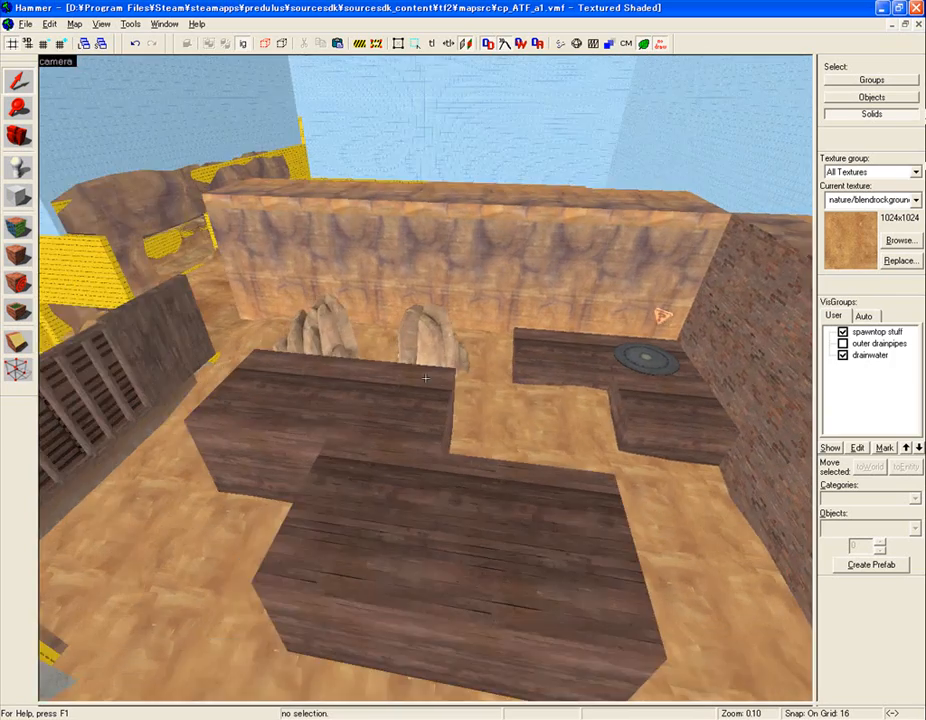
{"action": "key", "text": "a"}
{"action": "key", "text": "s"}
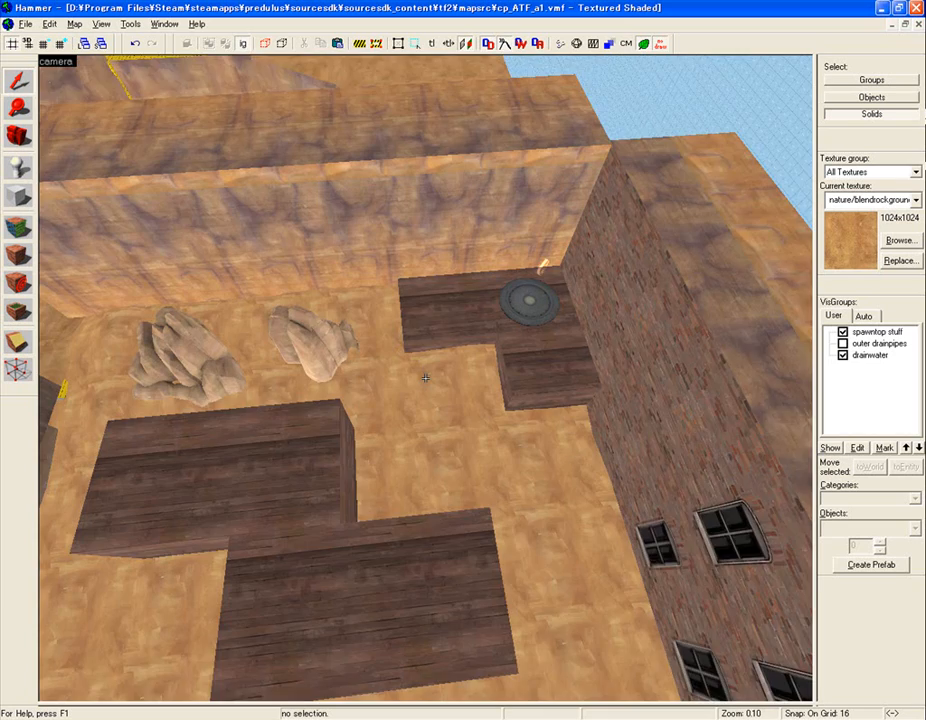
{"action": "key", "text": "a"}
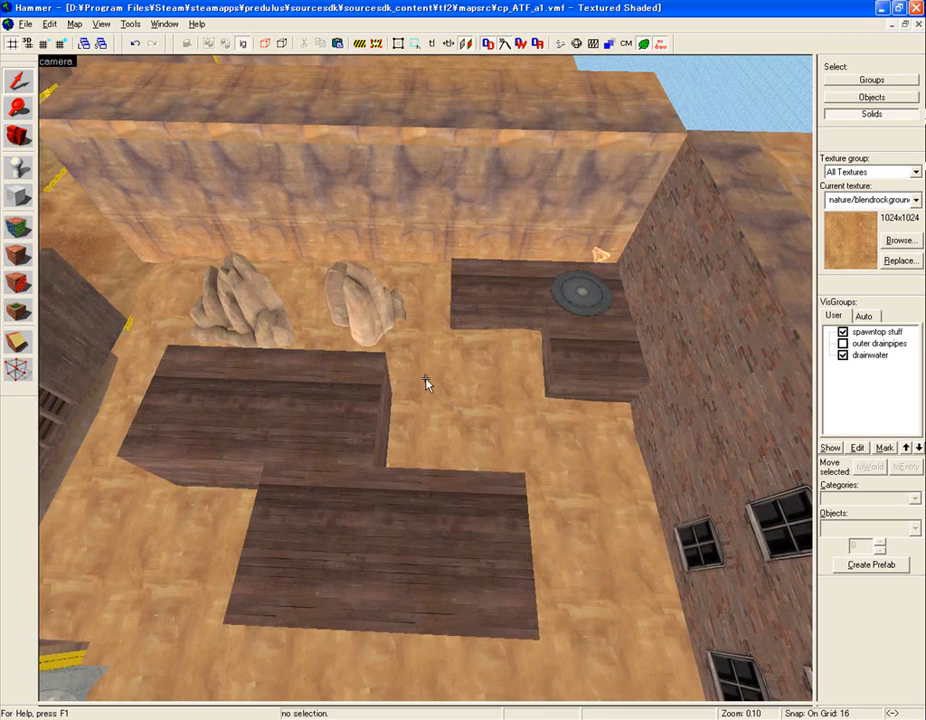